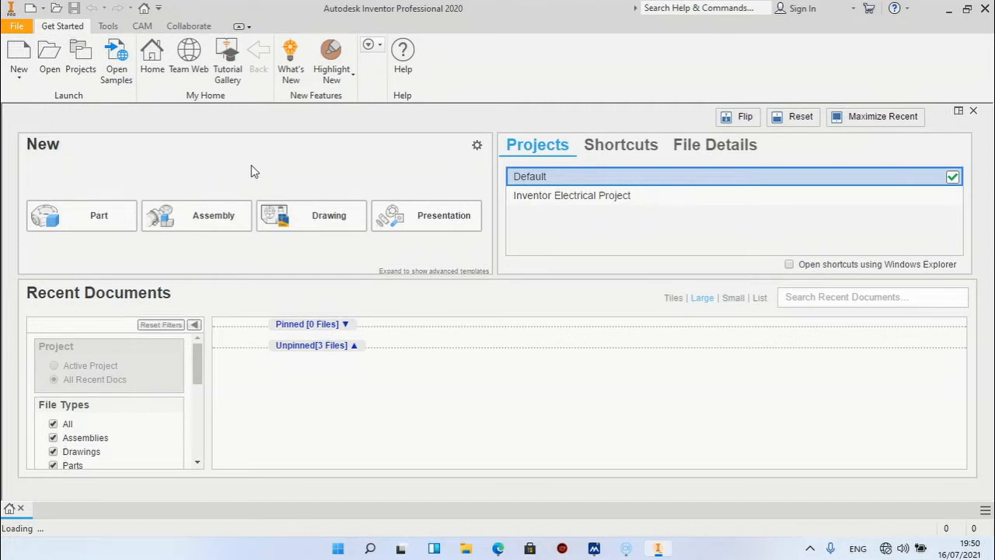
Open the Viewing Results assembly from the Workspace folder.
{"action": "left_click", "coordinate": [55, 86]}
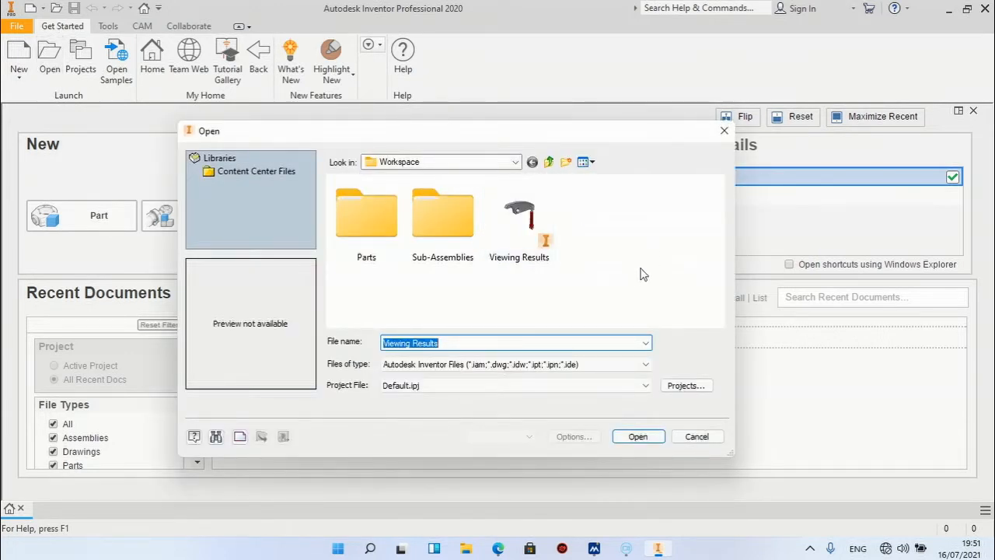
{"action": "left_click", "coordinate": [525, 229]}
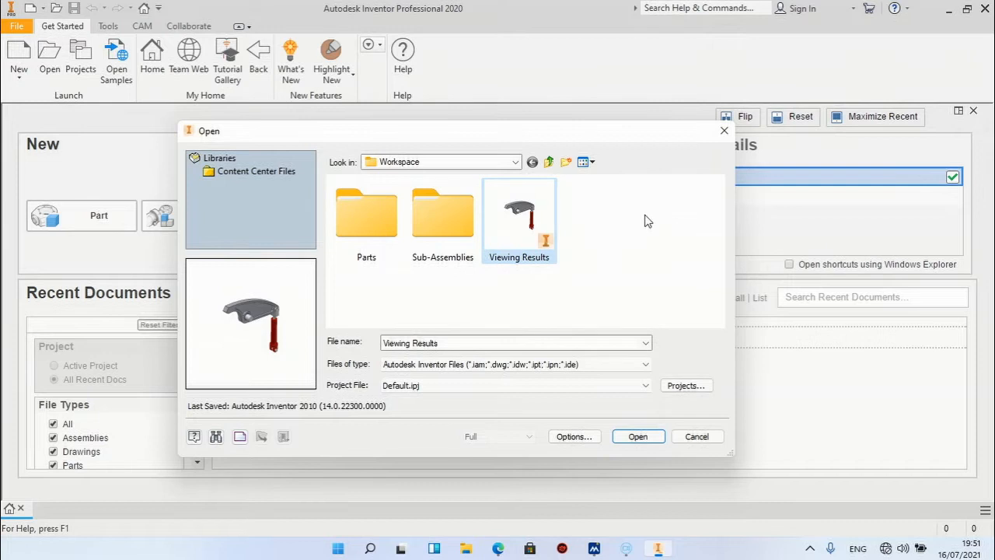
{"action": "left_click", "coordinate": [637, 436]}
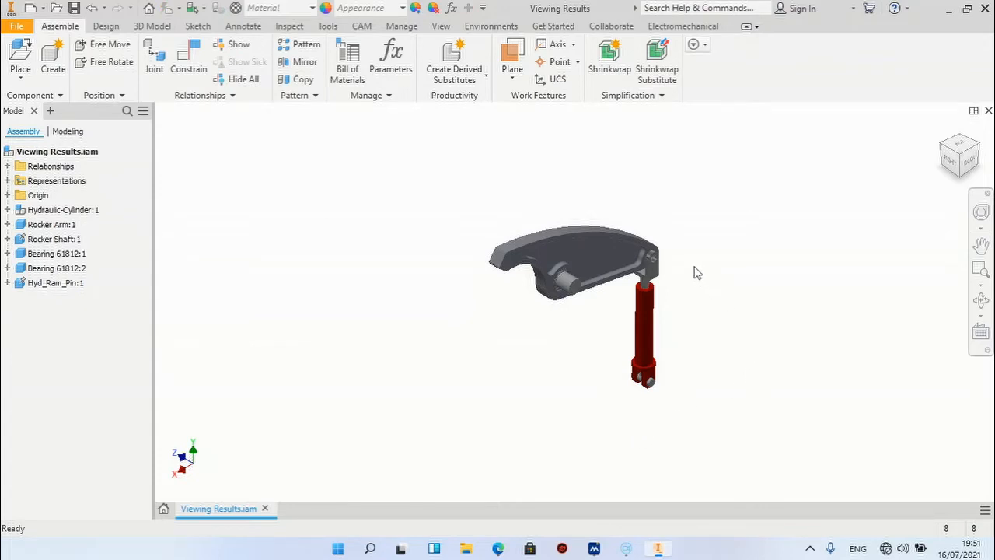
{"action": "scroll", "coordinate": [683, 283], "scroll_direction": "up", "scroll_amount": 3}
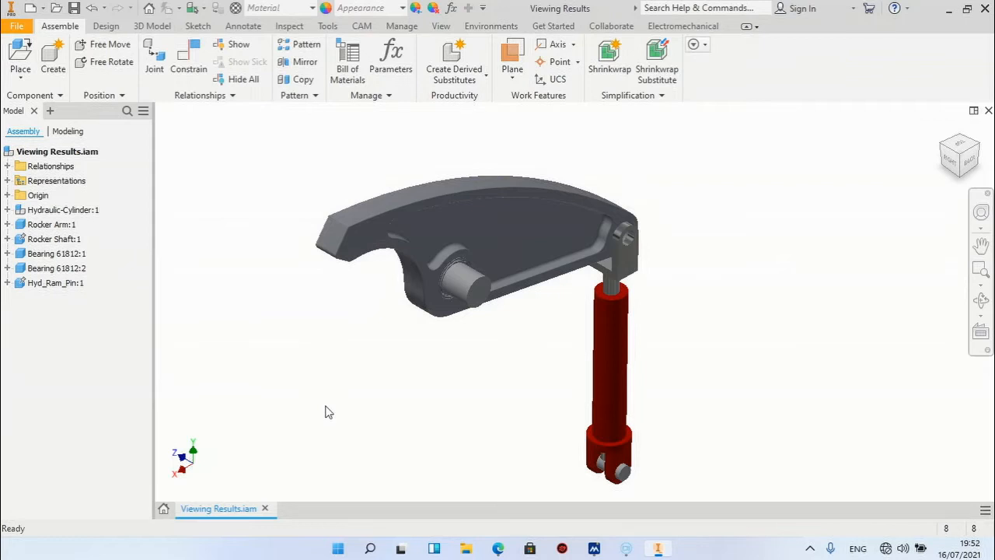
Open the Rocker Arm component of the assembly as a separate part document.
{"action": "left_click", "coordinate": [360, 235]}
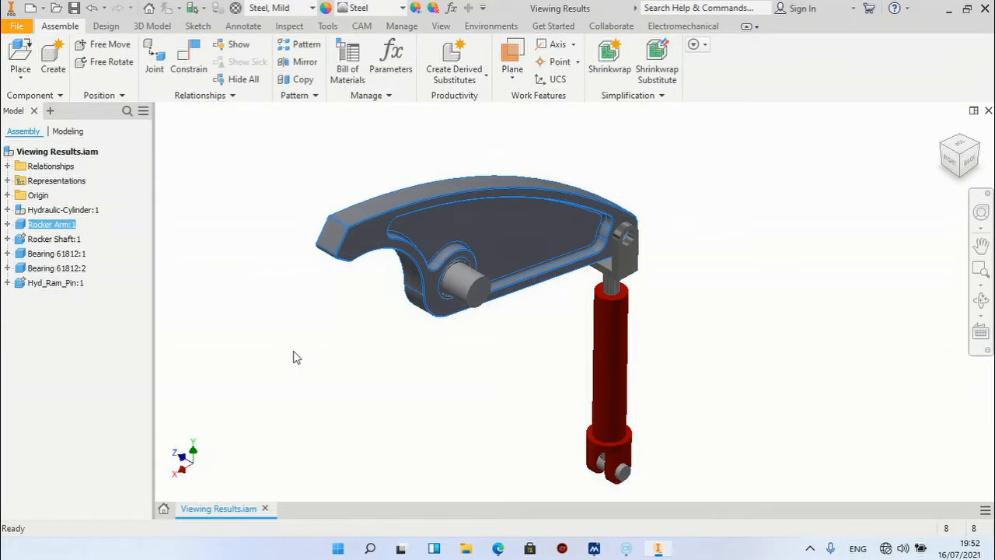
{"action": "left_click", "coordinate": [100, 228]}
{"action": "left_click", "coordinate": [51, 225]}
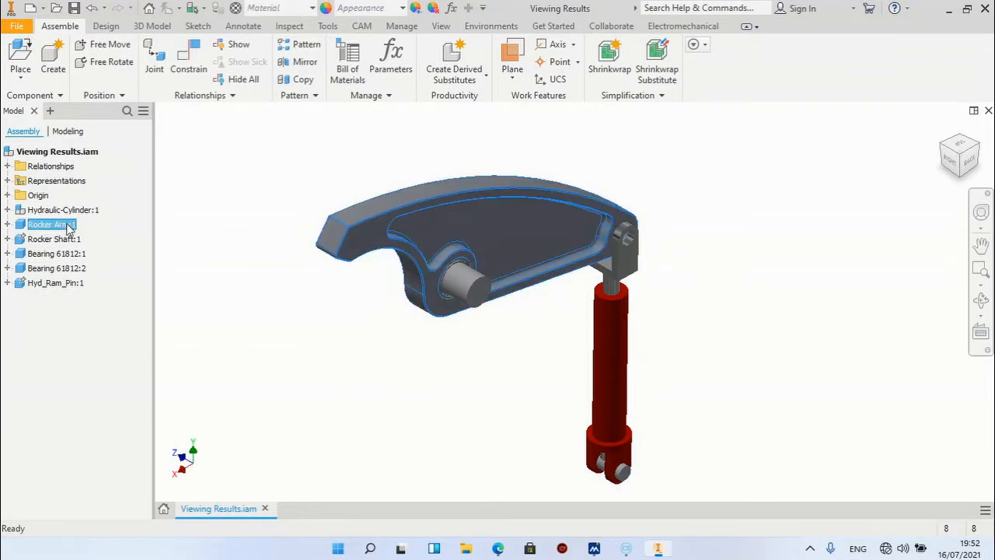
{"action": "right_click", "coordinate": [69, 227]}
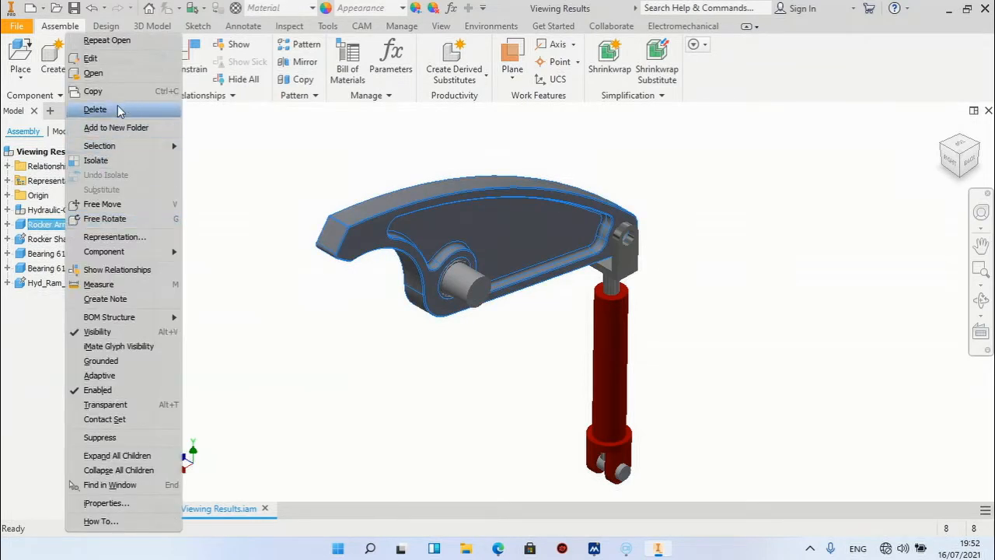
{"action": "left_click", "coordinate": [111, 75]}
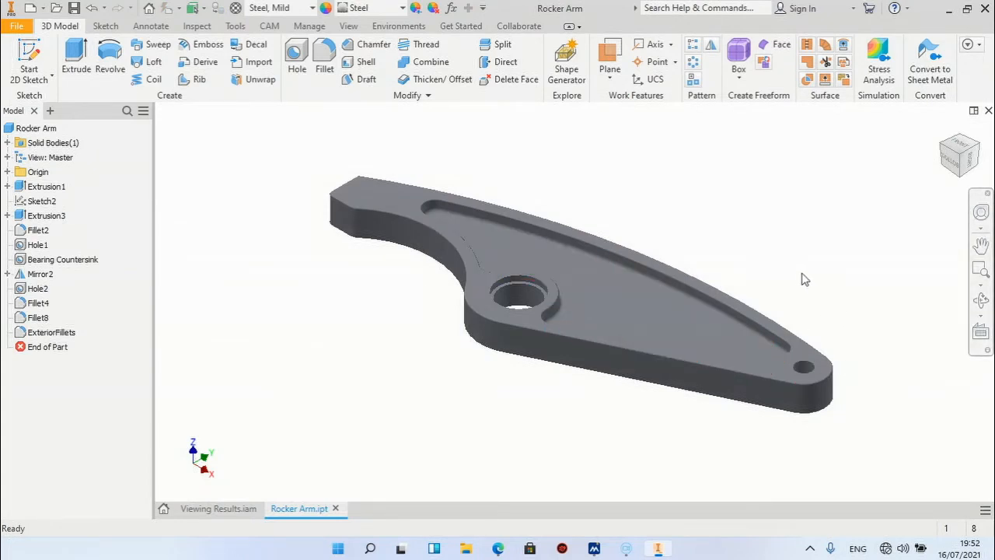
Select Steel, Mild from the Inventor Material Library as the rocker arm's material.
{"action": "scroll", "coordinate": [801, 273], "scroll_direction": "up", "scroll_amount": 5}
{"action": "scroll", "coordinate": [796, 278], "scroll_direction": "down", "scroll_amount": 4}
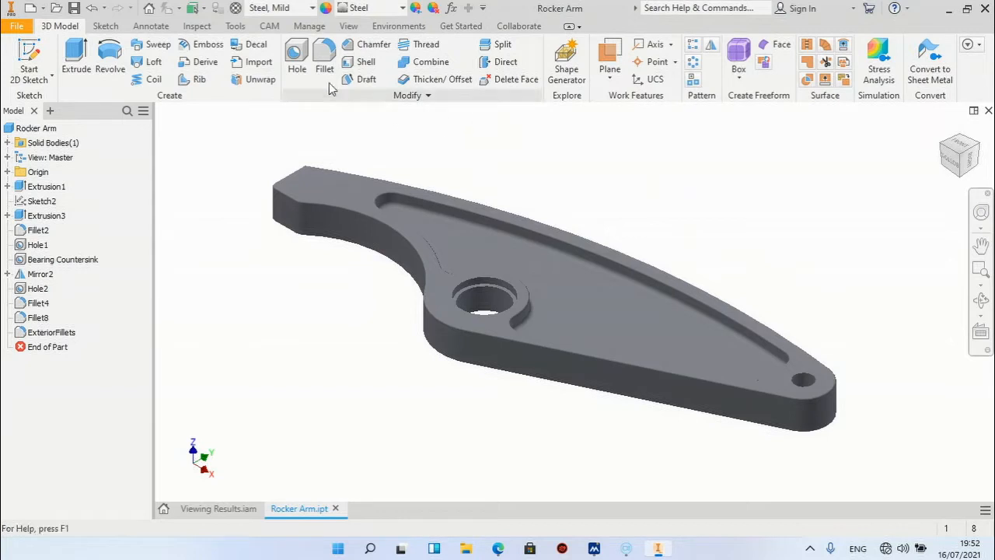
{"action": "left_click", "coordinate": [280, 9]}
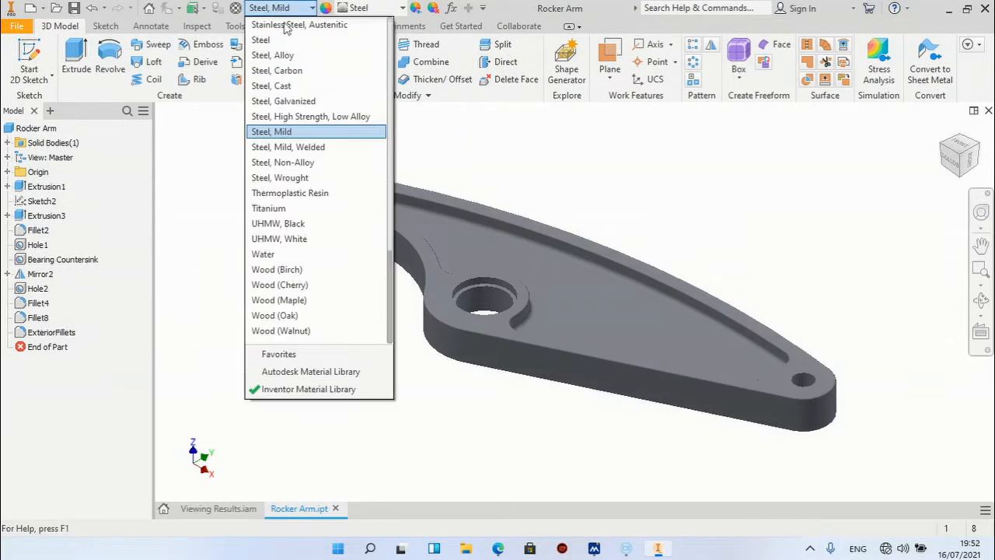
{"action": "left_click", "coordinate": [318, 137]}
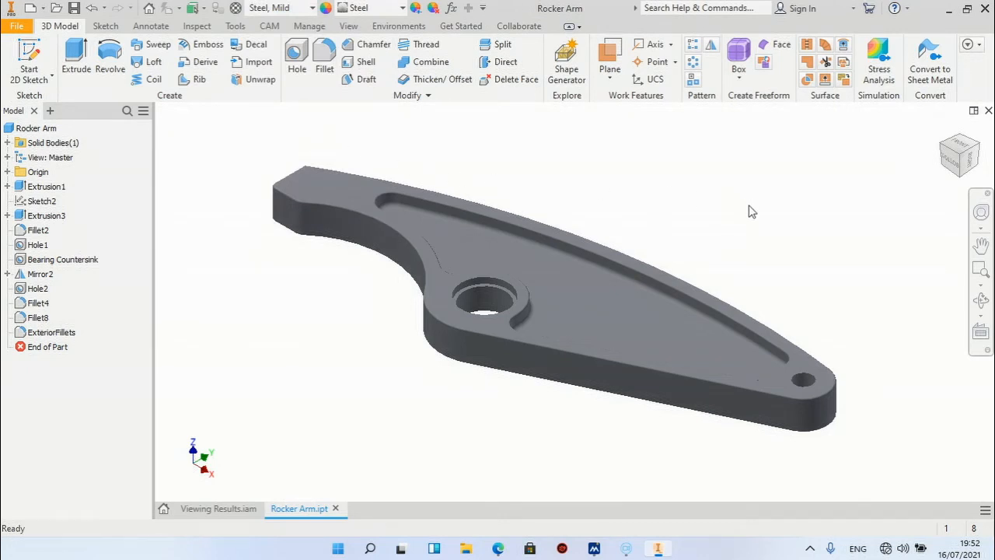
Create a single-point stress study named Static Analysis for the rocker arm, with Detect and Eliminate Rigid Body Modes enabled.
{"action": "left_click", "coordinate": [399, 27]}
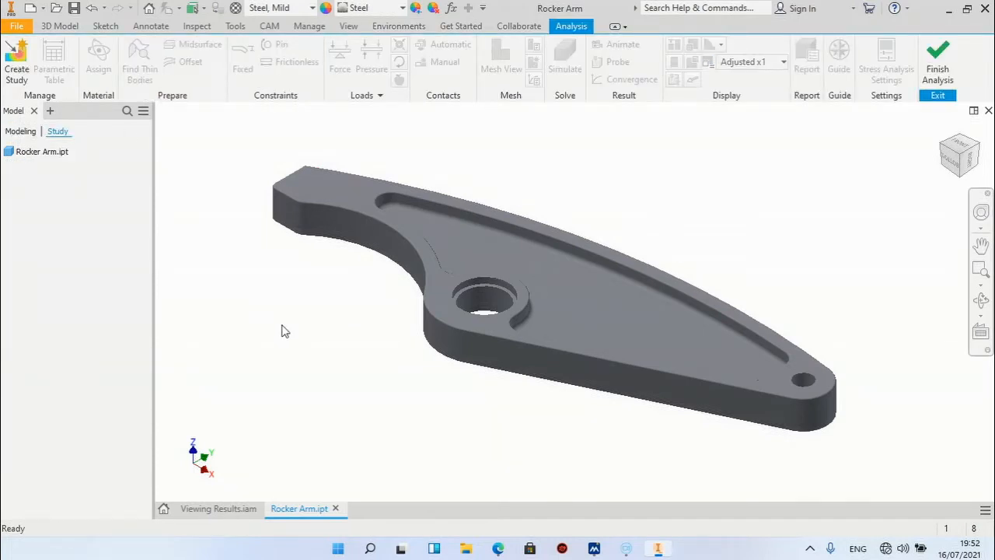
{"action": "left_click", "coordinate": [17, 76]}
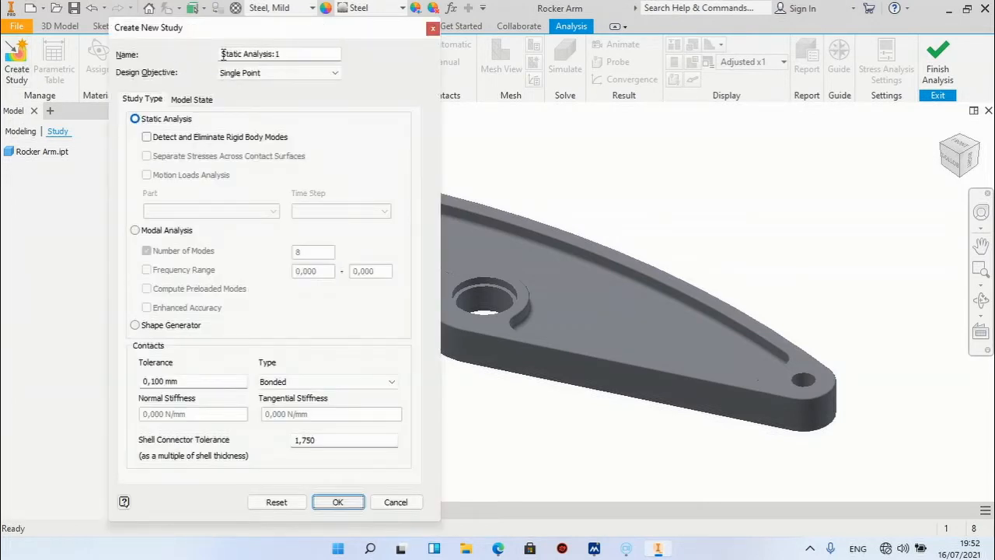
{"action": "left_click_drag", "start_coordinate": [244, 34], "coordinate": [251, 29]}
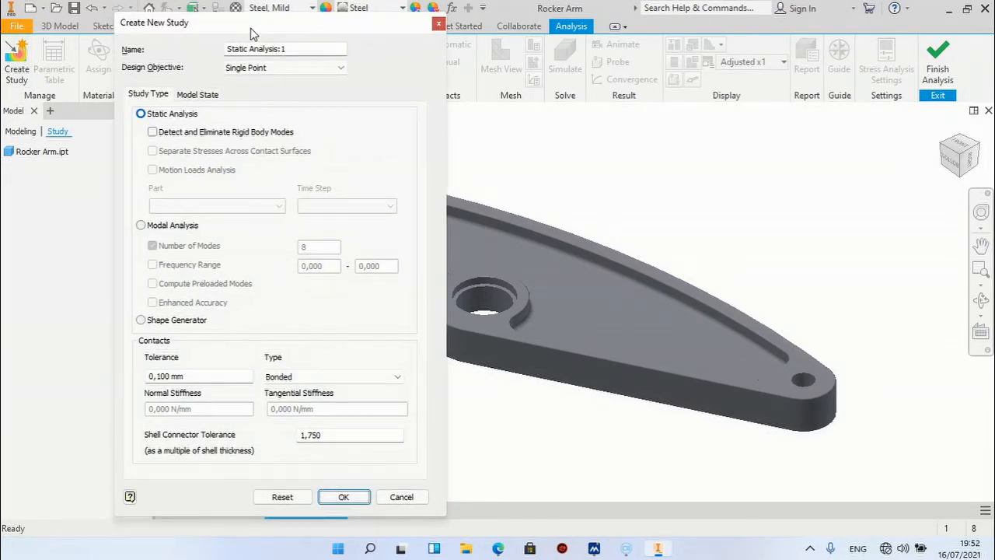
{"action": "left_click", "coordinate": [299, 49]}
{"action": "left_click", "coordinate": [157, 134]}
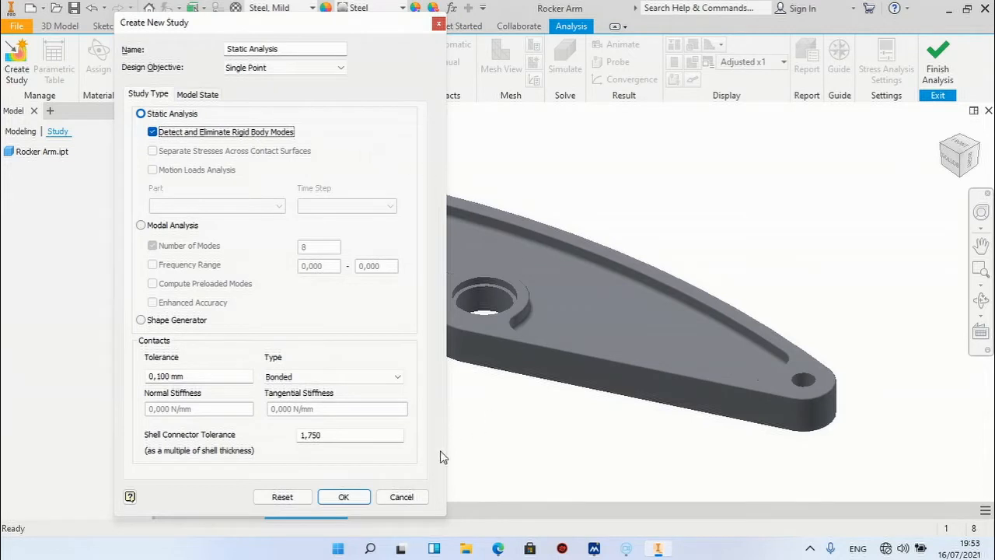
{"action": "left_click", "coordinate": [344, 497]}
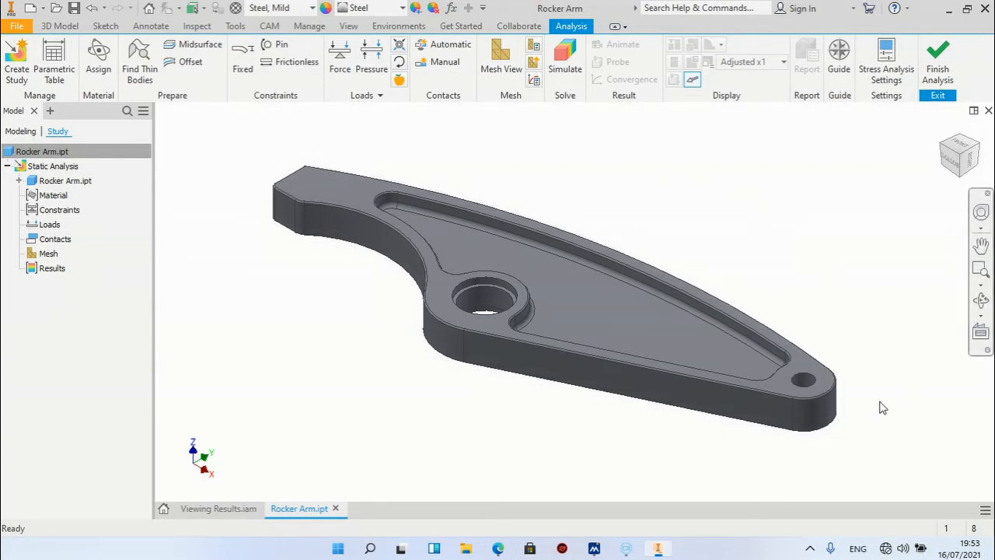
Exclude the ExteriorFillets feature of the rocker arm from the static analysis study.
{"action": "scroll", "coordinate": [847, 393], "scroll_direction": "down", "scroll_amount": 3}
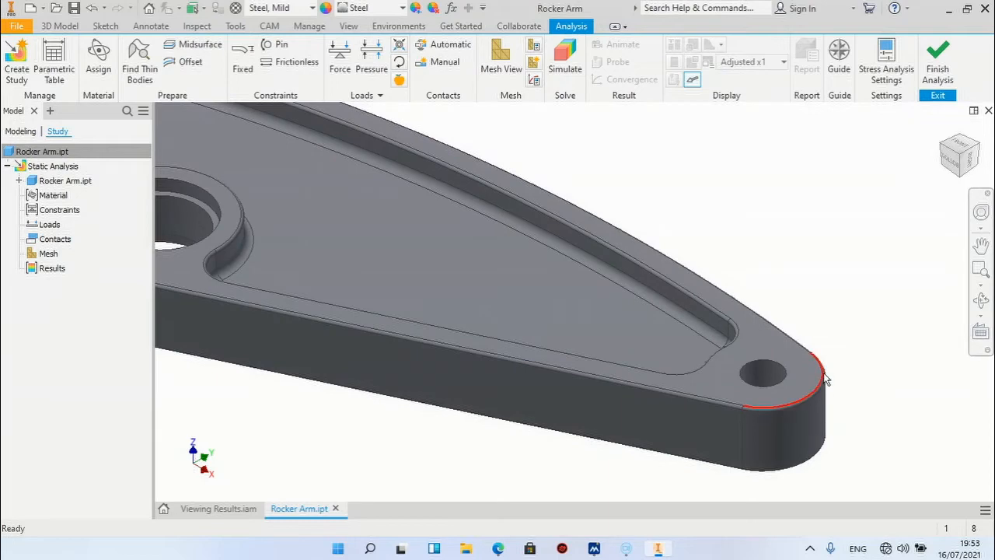
{"action": "scroll", "coordinate": [890, 391], "scroll_direction": "up", "scroll_amount": 2}
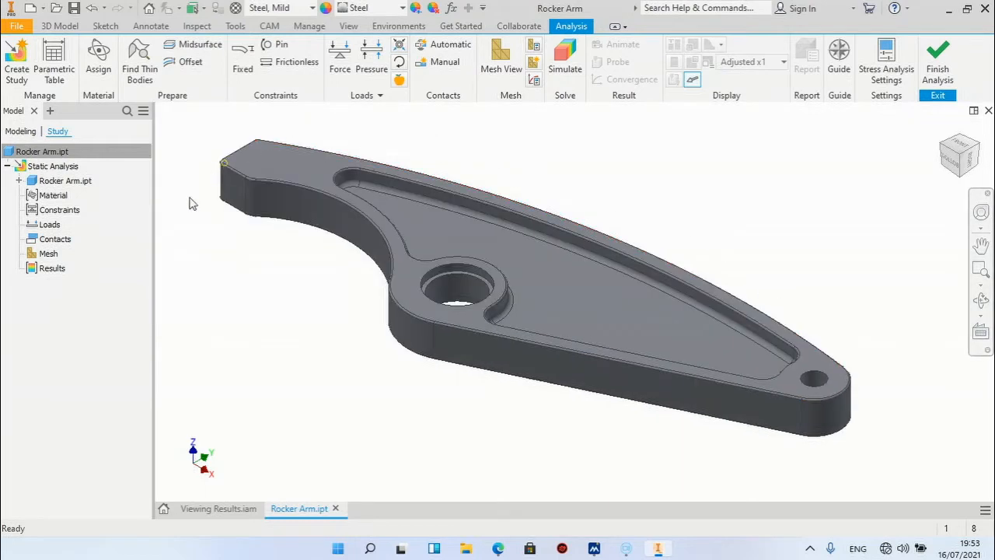
{"action": "scroll", "coordinate": [204, 183], "scroll_direction": "down", "scroll_amount": 3}
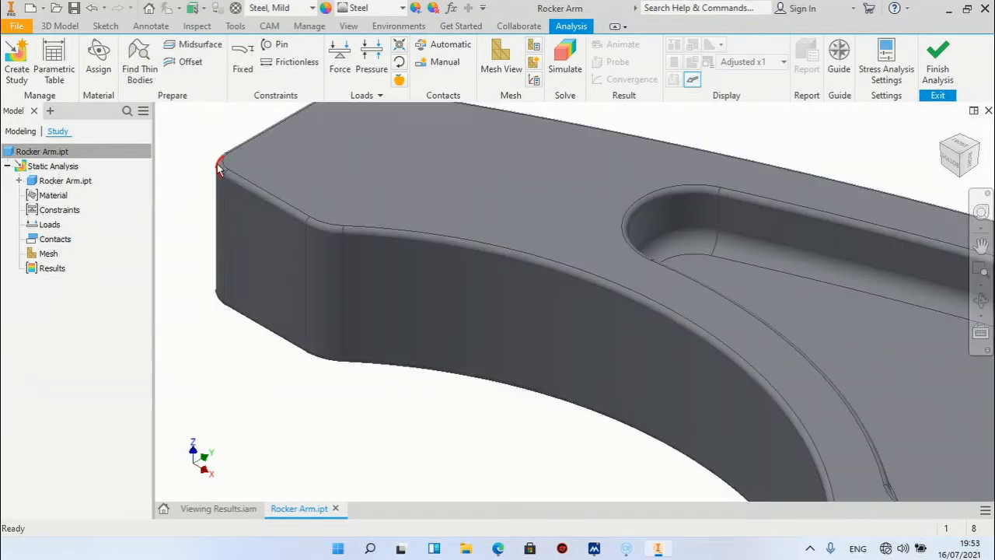
{"action": "scroll", "coordinate": [291, 234], "scroll_direction": "up", "scroll_amount": 3}
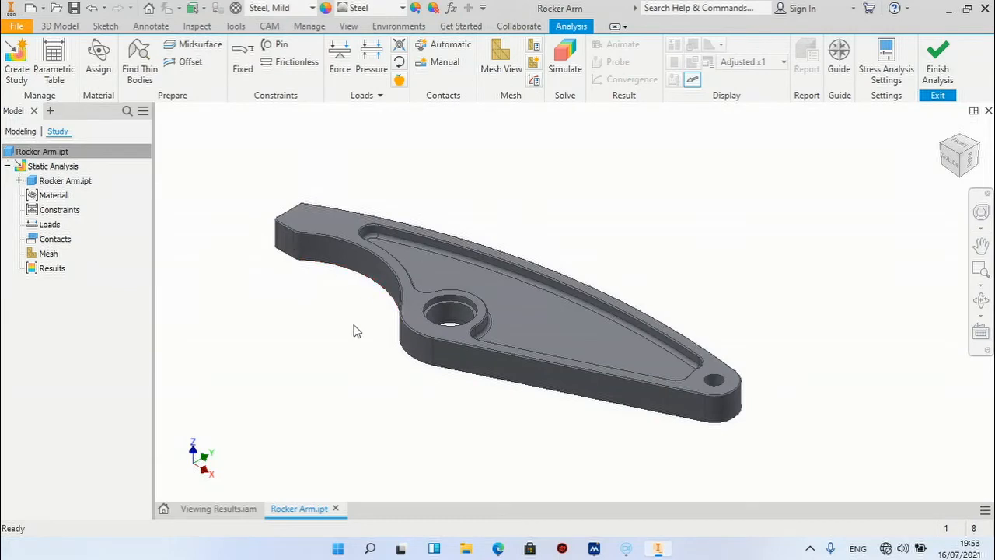
{"action": "scroll", "coordinate": [364, 305], "scroll_direction": "down", "scroll_amount": 3}
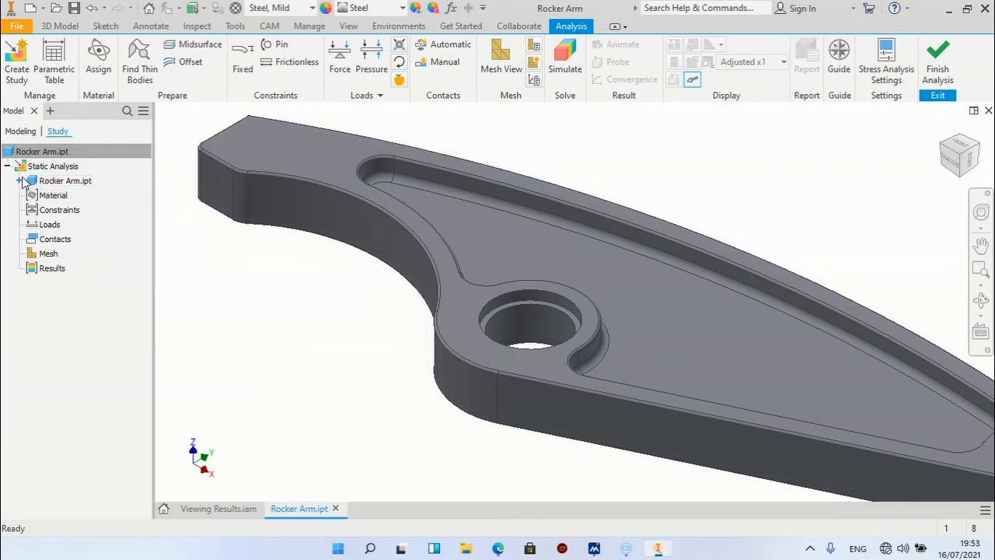
{"action": "right_click", "coordinate": [104, 211]}
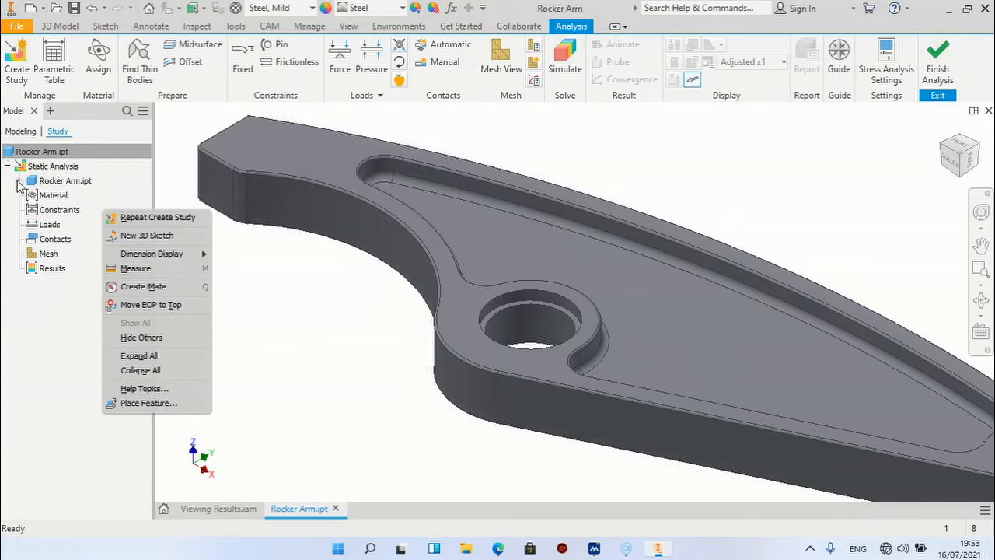
{"action": "left_click", "coordinate": [18, 182]}
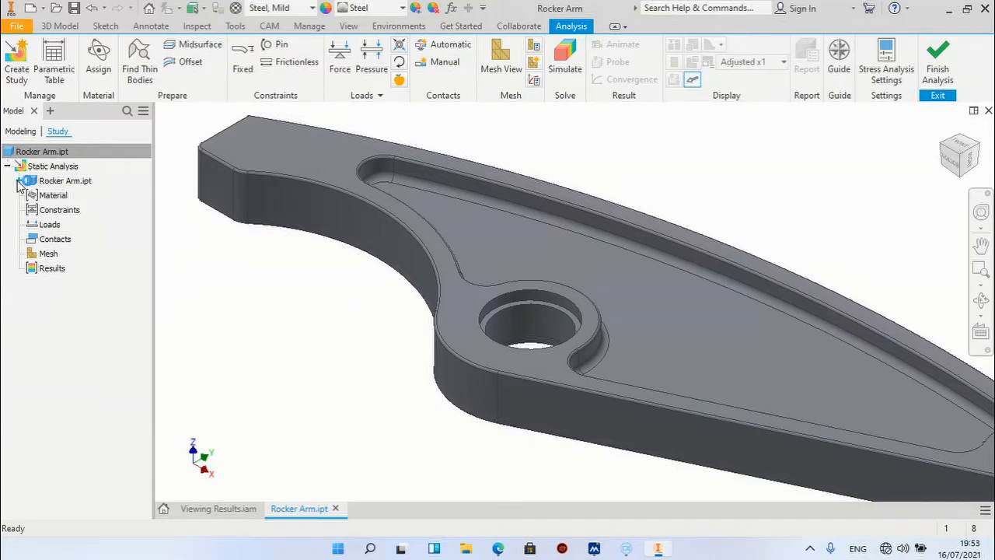
{"action": "left_click", "coordinate": [18, 181]}
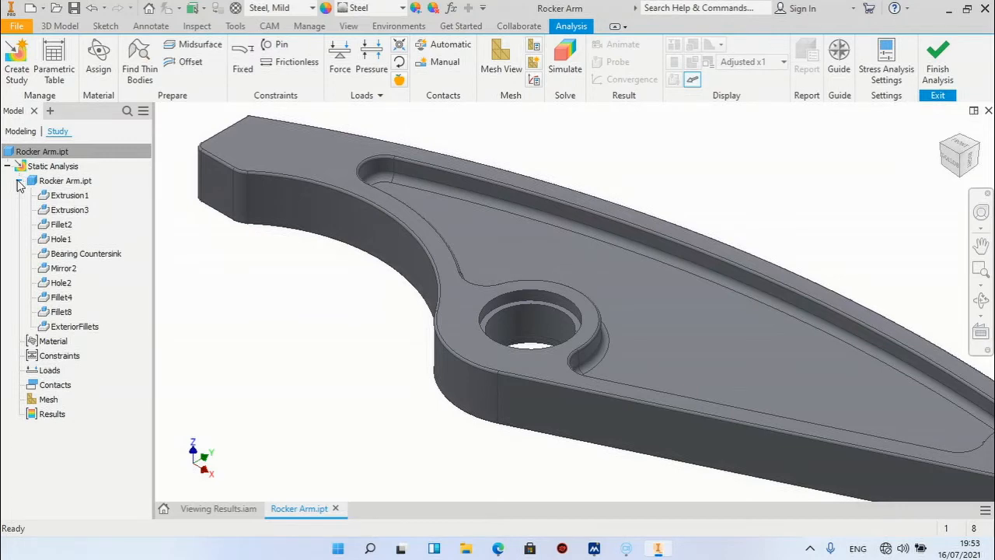
{"action": "right_click", "coordinate": [89, 331]}
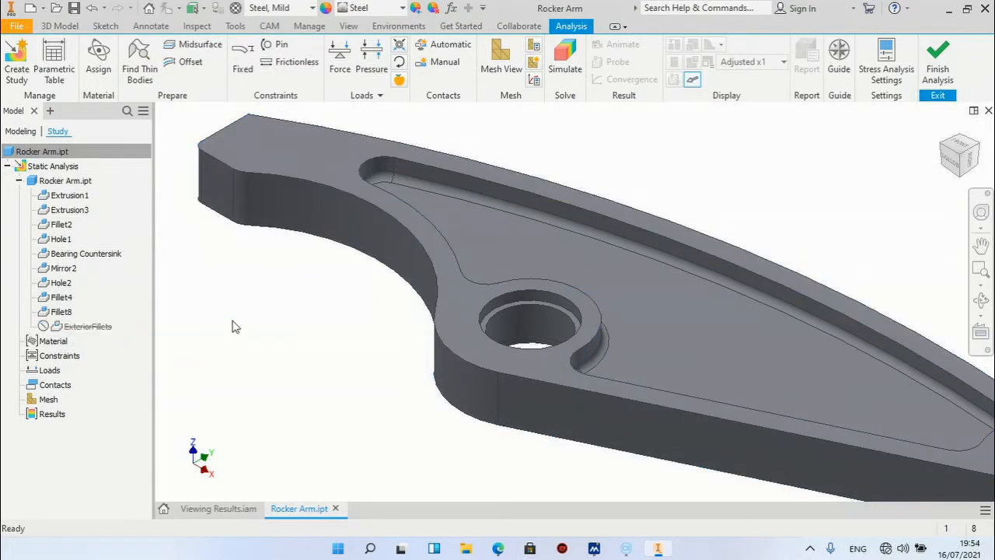
{"action": "scroll", "coordinate": [197, 132], "scroll_direction": "up", "scroll_amount": 5}
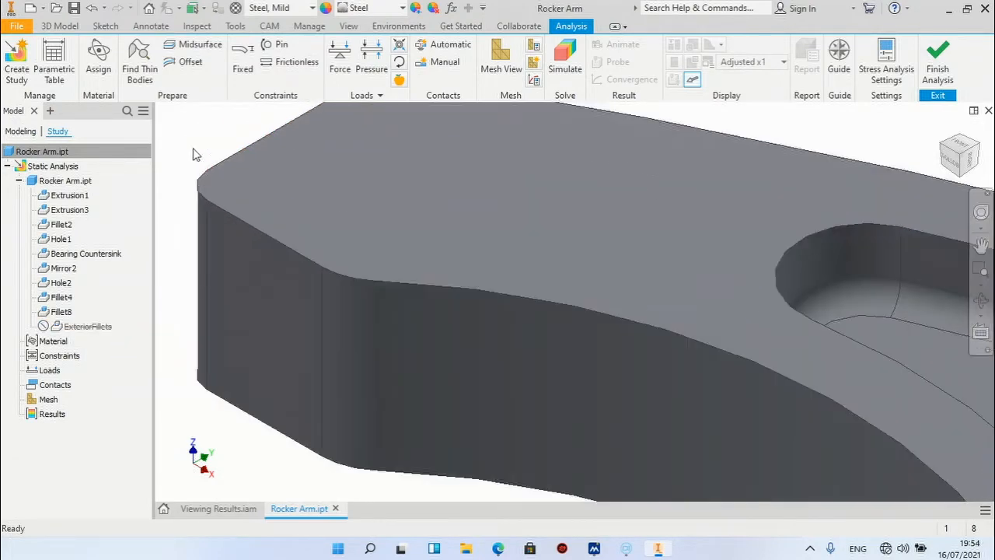
{"action": "scroll", "coordinate": [195, 160], "scroll_direction": "down", "scroll_amount": 2}
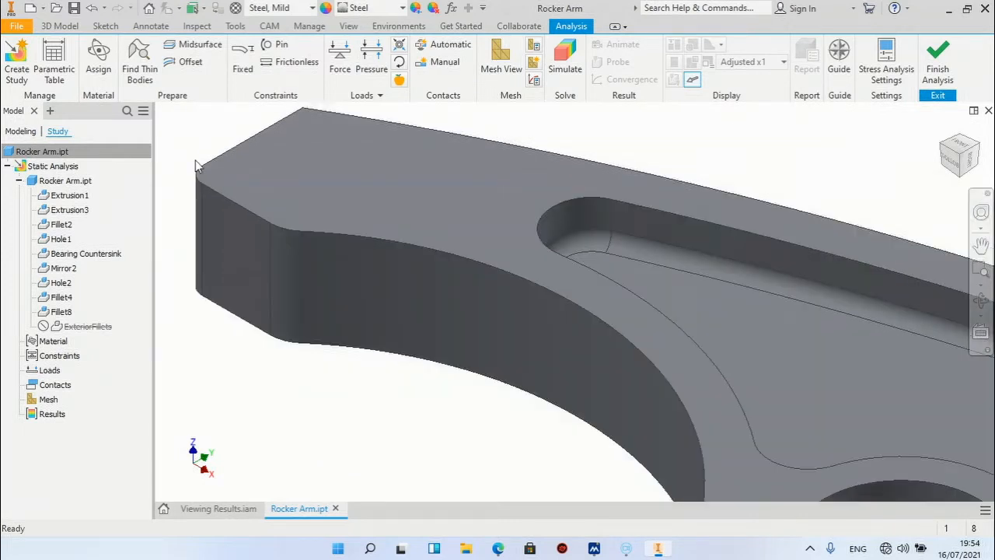
{"action": "scroll", "coordinate": [197, 163], "scroll_direction": "down", "scroll_amount": 3}
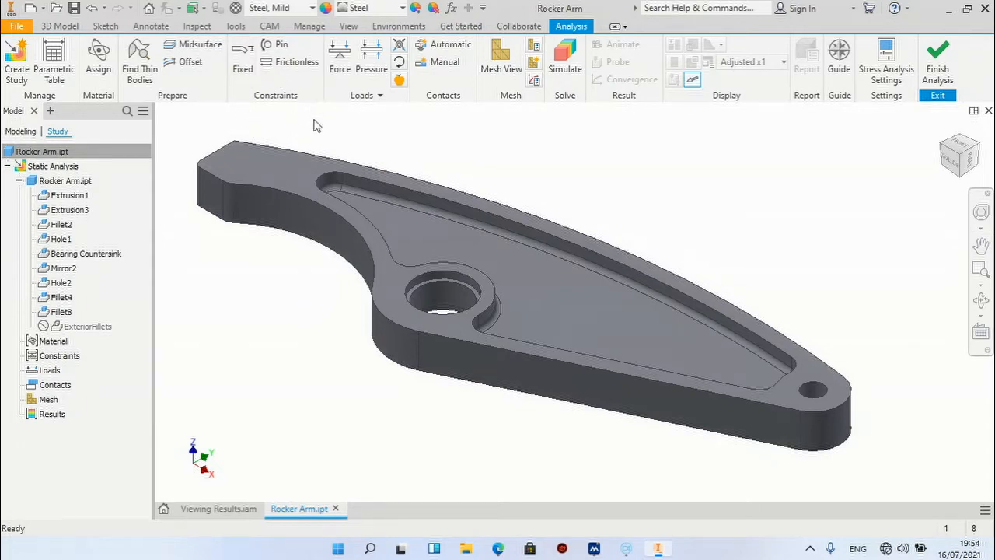
Start a pin constraint and select the upper and lower cylindrical bearing seat faces of the rocker arm's central hole.
{"action": "left_click", "coordinate": [276, 50]}
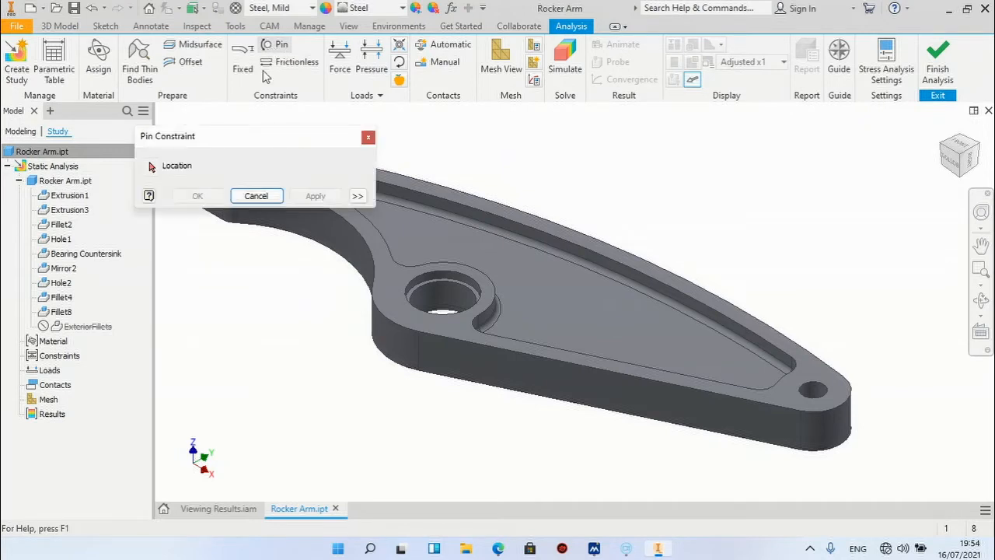
{"action": "left_click_drag", "start_coordinate": [258, 143], "coordinate": [286, 131]}
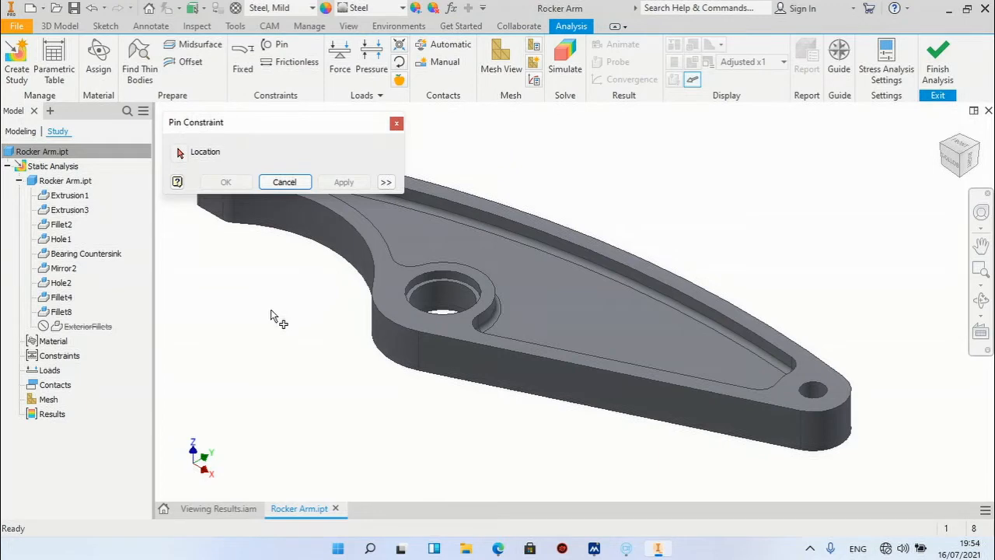
{"action": "scroll", "coordinate": [432, 278], "scroll_direction": "up", "scroll_amount": 5}
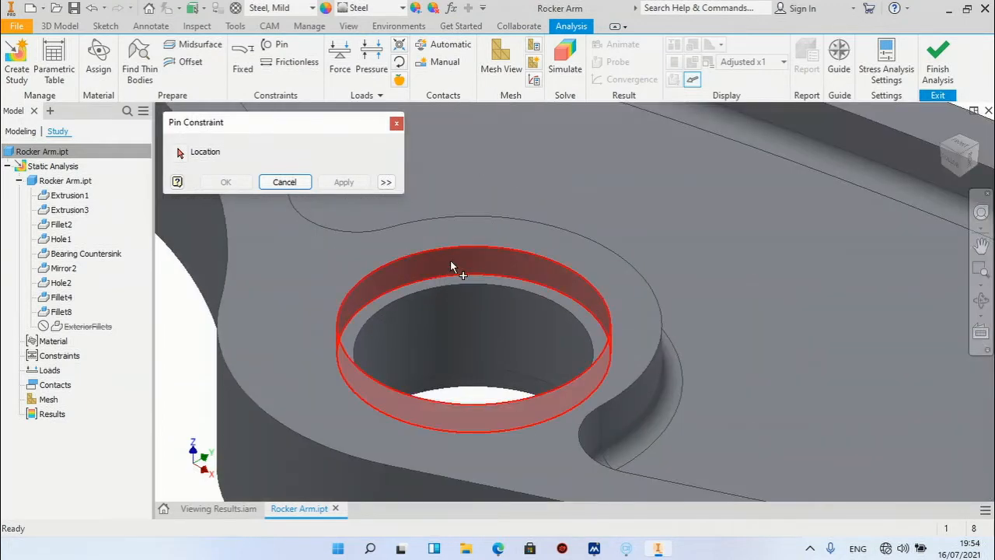
{"action": "left_click", "coordinate": [458, 263]}
{"action": "scroll", "coordinate": [458, 263], "scroll_direction": "down", "scroll_amount": 5}
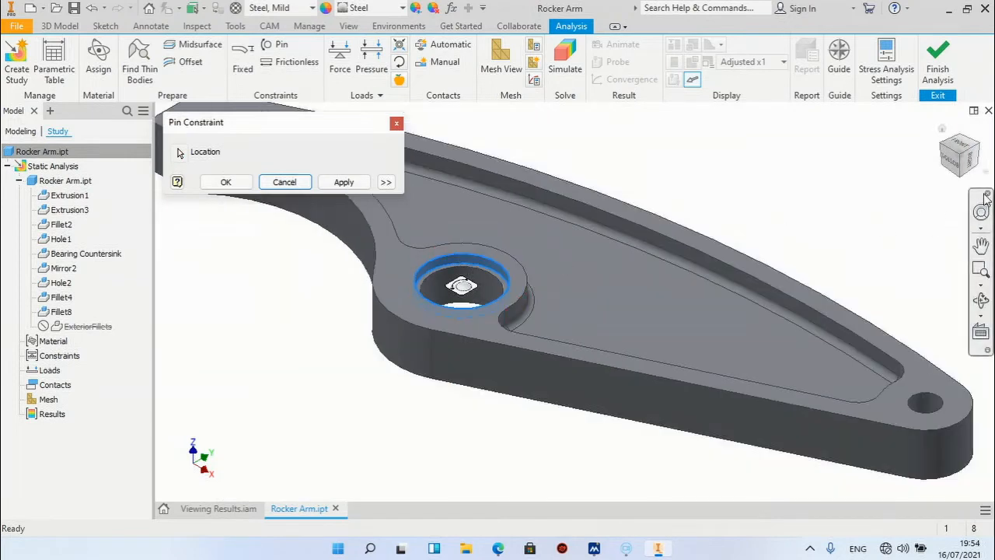
{"action": "left_click", "coordinate": [961, 174]}
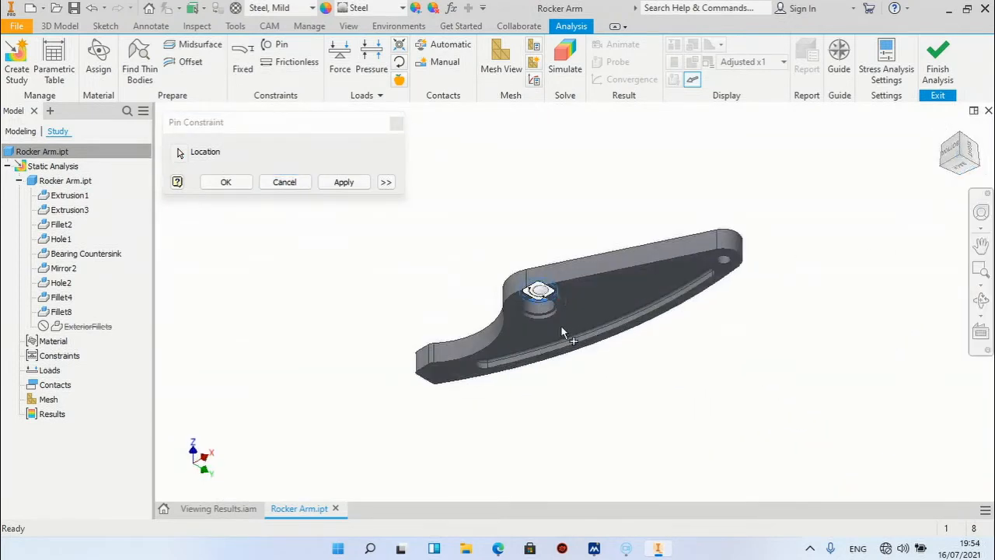
{"action": "scroll", "coordinate": [547, 317], "scroll_direction": "up", "scroll_amount": 5}
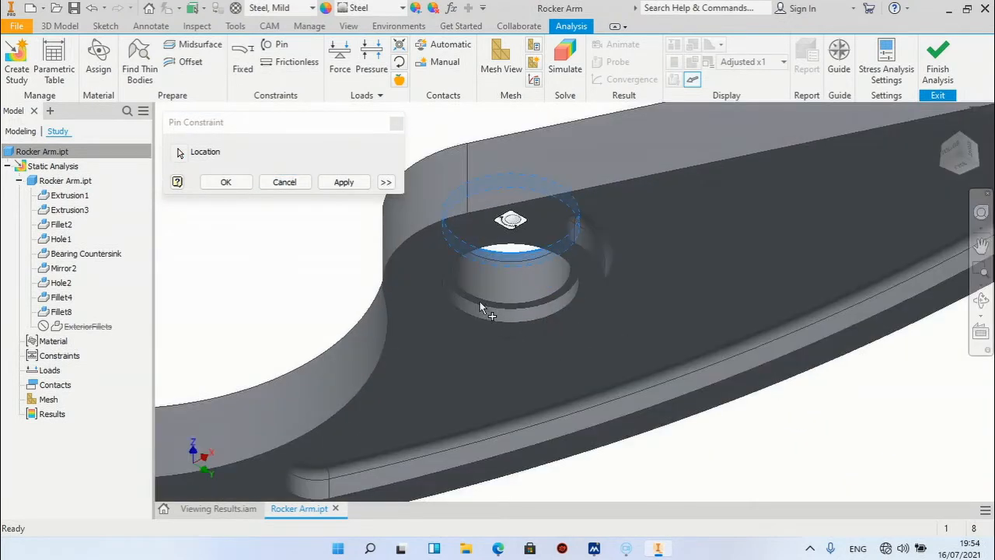
{"action": "left_click", "coordinate": [490, 319]}
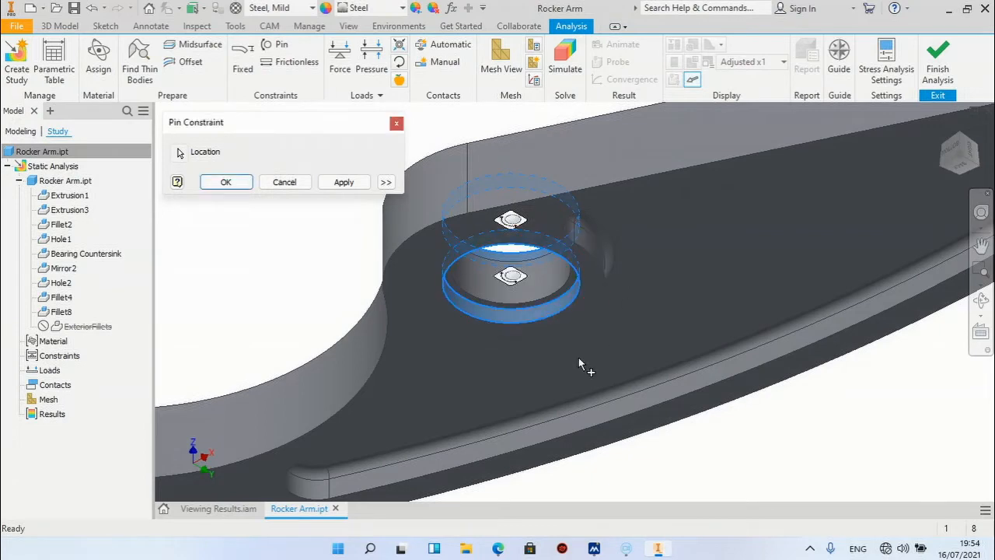
{"action": "scroll", "coordinate": [578, 356], "scroll_direction": "down", "scroll_amount": 5}
{"action": "left_click", "coordinate": [940, 133]}
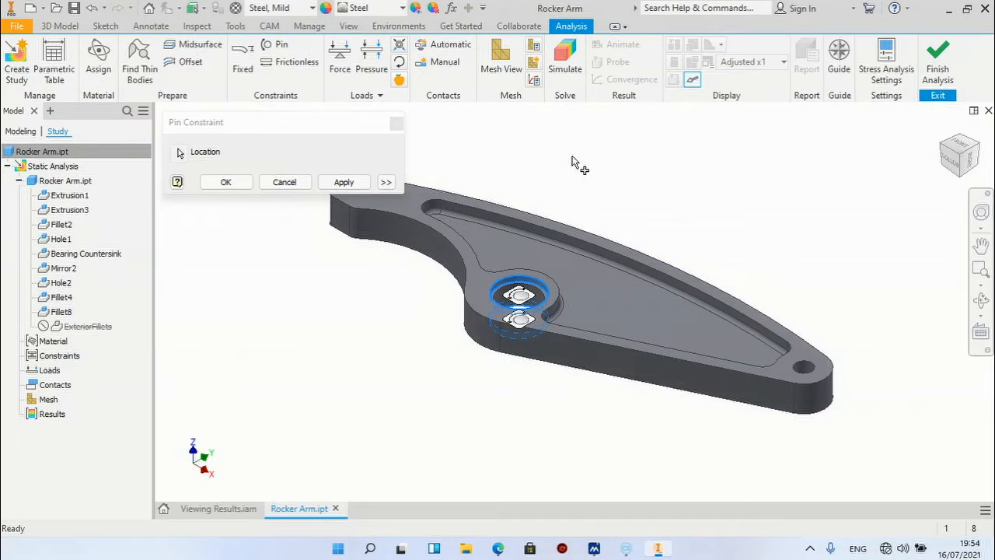
Apply the pin constraint with radial and axial directions fixed, the tangential direction free and its glyph displayed.
{"action": "left_click", "coordinate": [386, 182]}
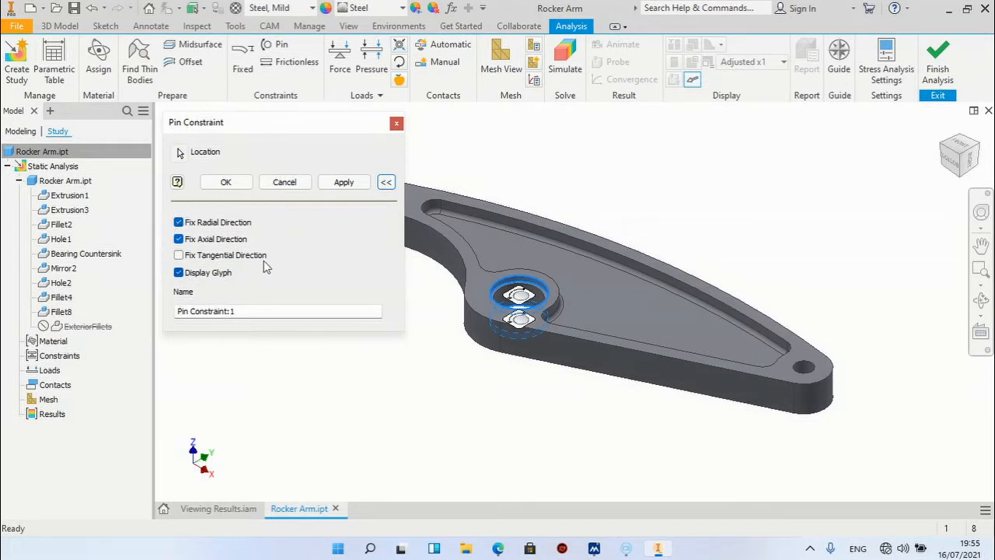
{"action": "left_click", "coordinate": [180, 223]}
{"action": "scroll", "coordinate": [520, 299], "scroll_direction": "up", "scroll_amount": 3}
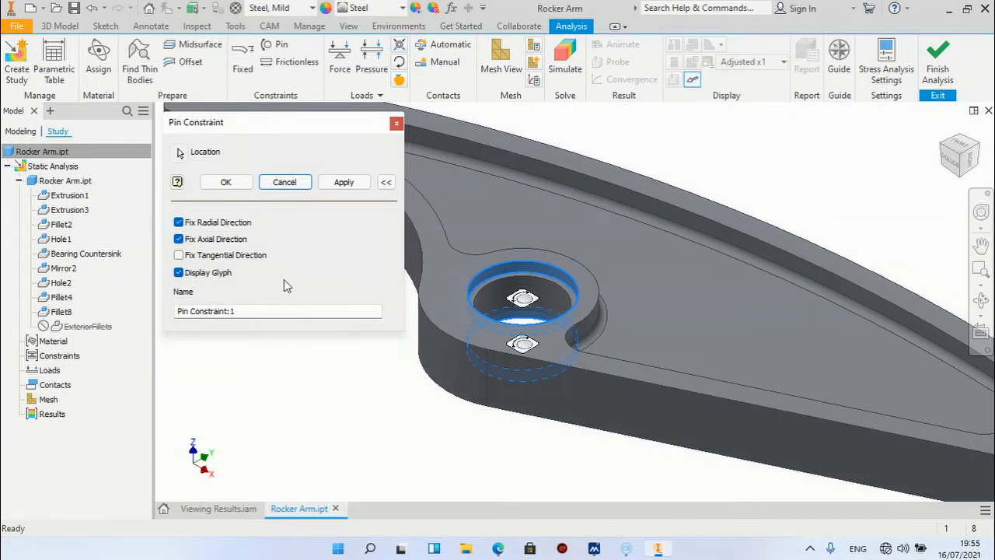
{"action": "left_click", "coordinate": [179, 273]}
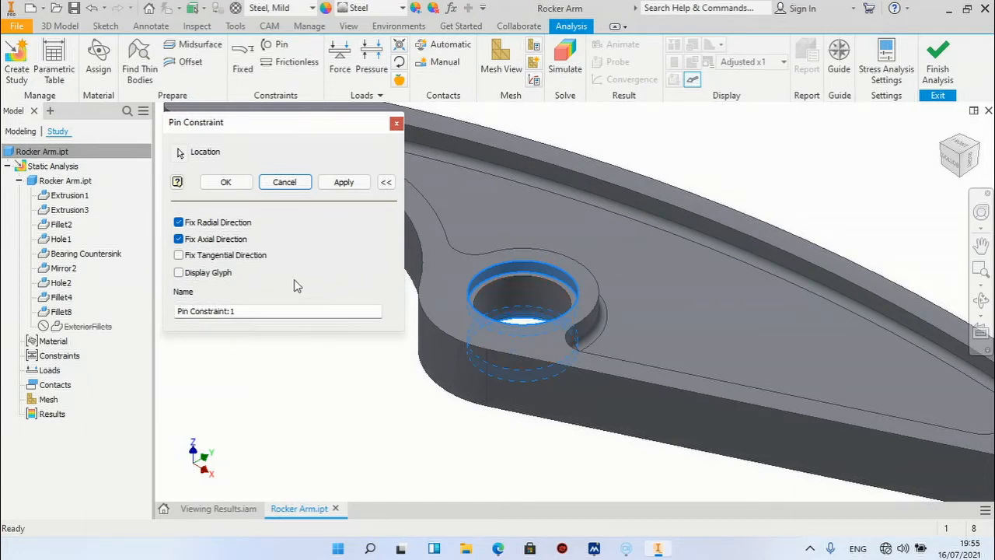
{"action": "left_click", "coordinate": [178, 272]}
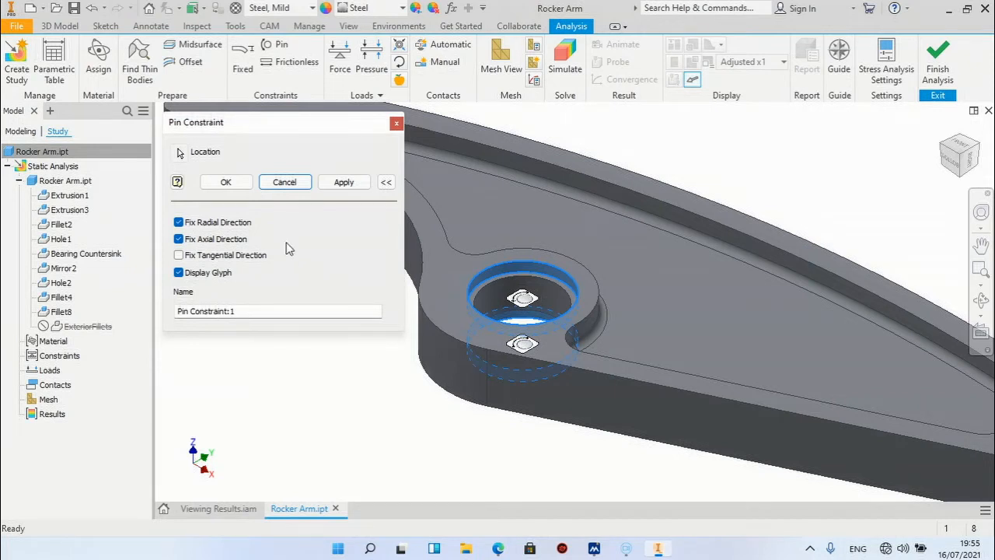
{"action": "left_click", "coordinate": [226, 182]}
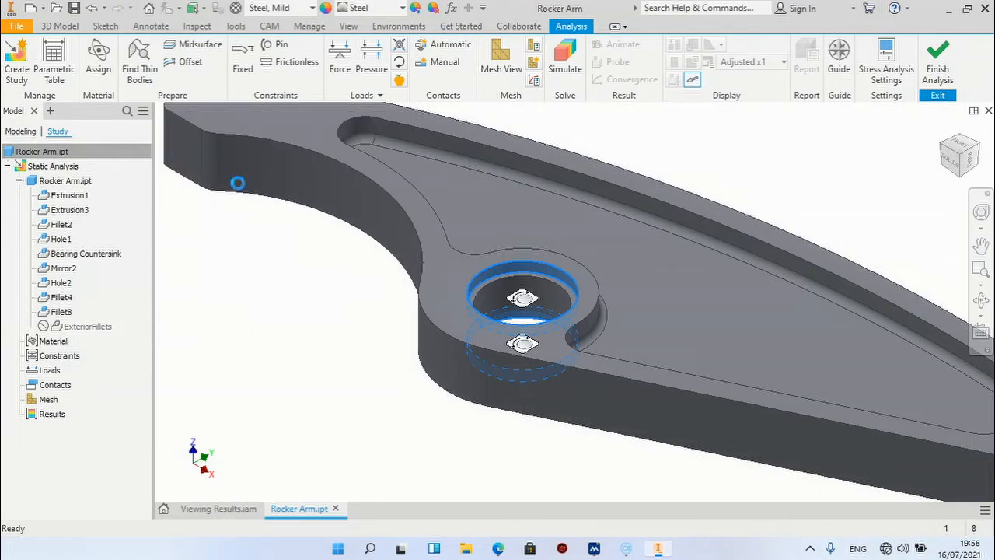
{"action": "scroll", "coordinate": [326, 354], "scroll_direction": "down", "scroll_amount": 3}
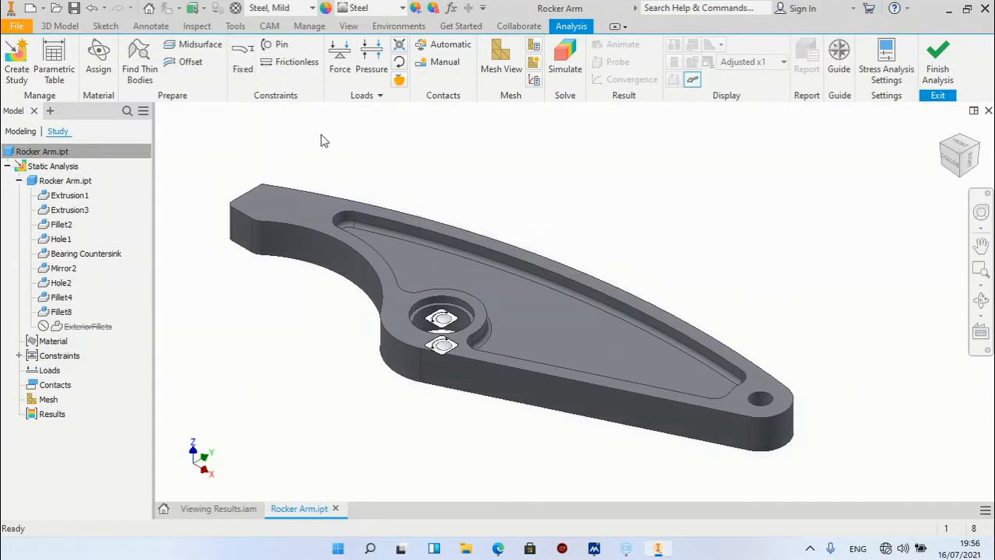
Apply a frictionless constraint to the small flat side face at the arm's end opposite the small hole, with its glyph displayed.
{"action": "left_click", "coordinate": [291, 64]}
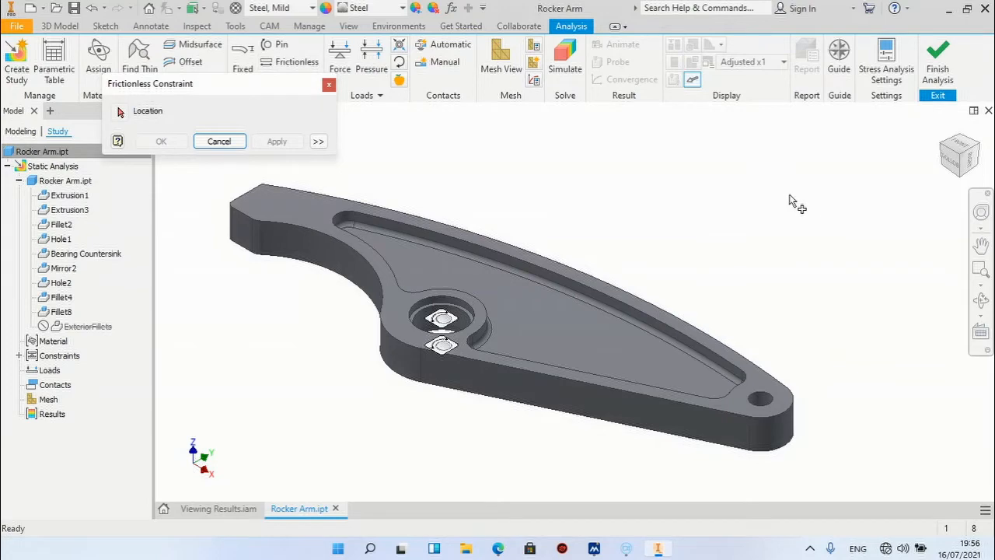
{"action": "scroll", "coordinate": [809, 216], "scroll_direction": "up", "scroll_amount": 3}
{"action": "scroll", "coordinate": [445, 218], "scroll_direction": "down", "scroll_amount": 3}
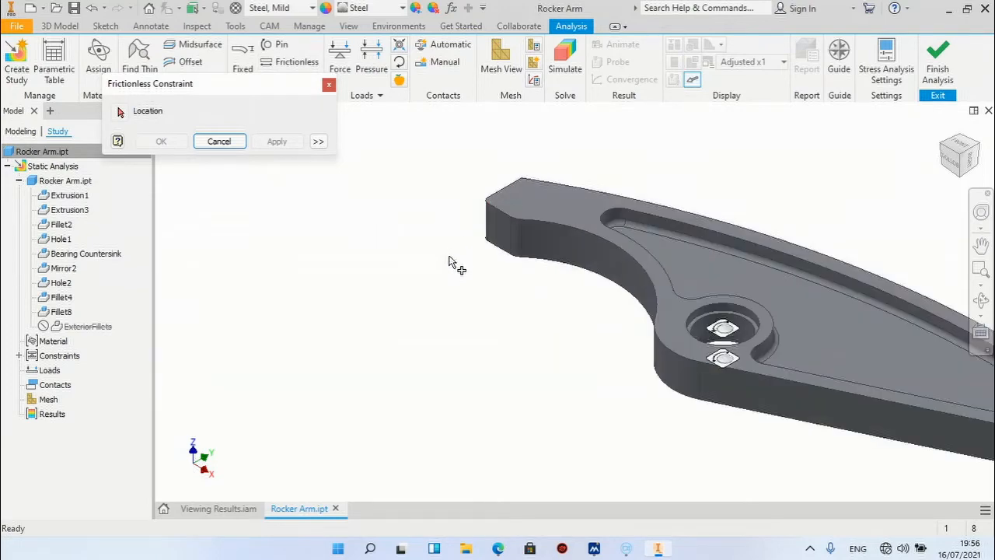
{"action": "scroll", "coordinate": [567, 177], "scroll_direction": "down", "scroll_amount": 2}
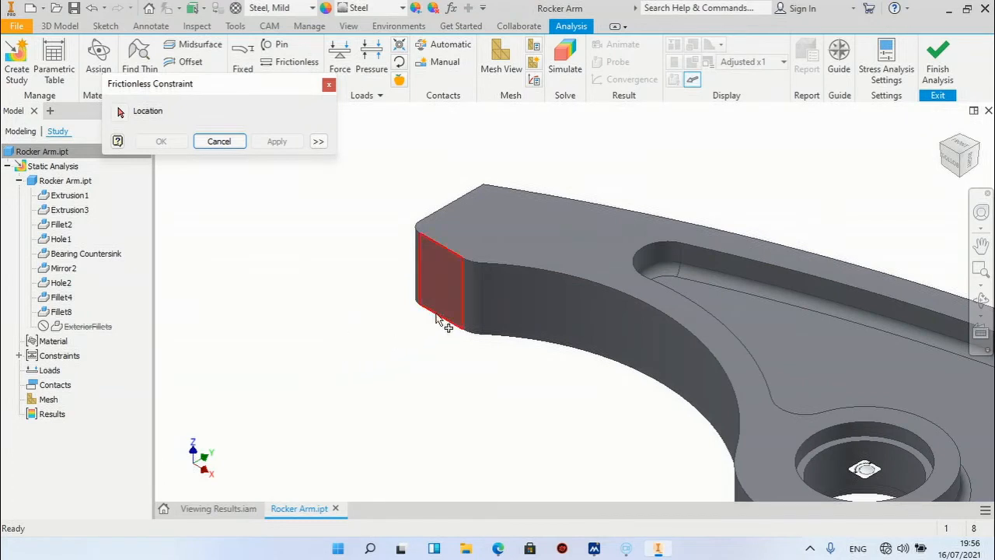
{"action": "left_click", "coordinate": [453, 297]}
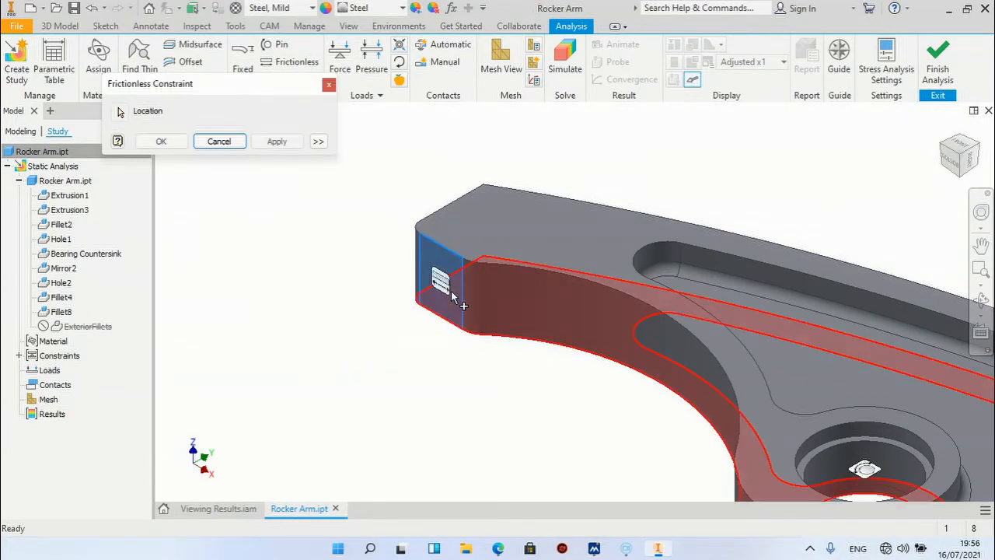
{"action": "left_click", "coordinate": [318, 141]}
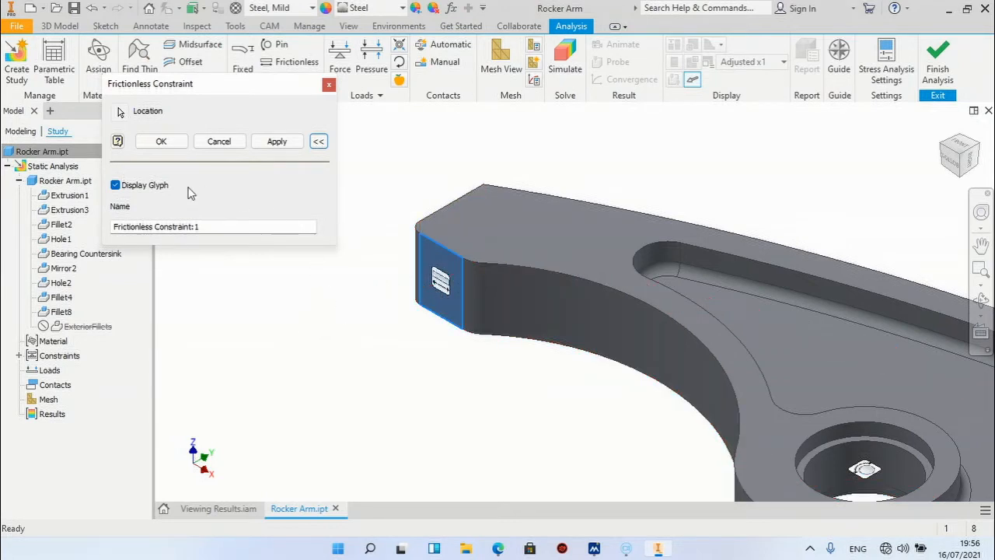
{"action": "left_click", "coordinate": [116, 187]}
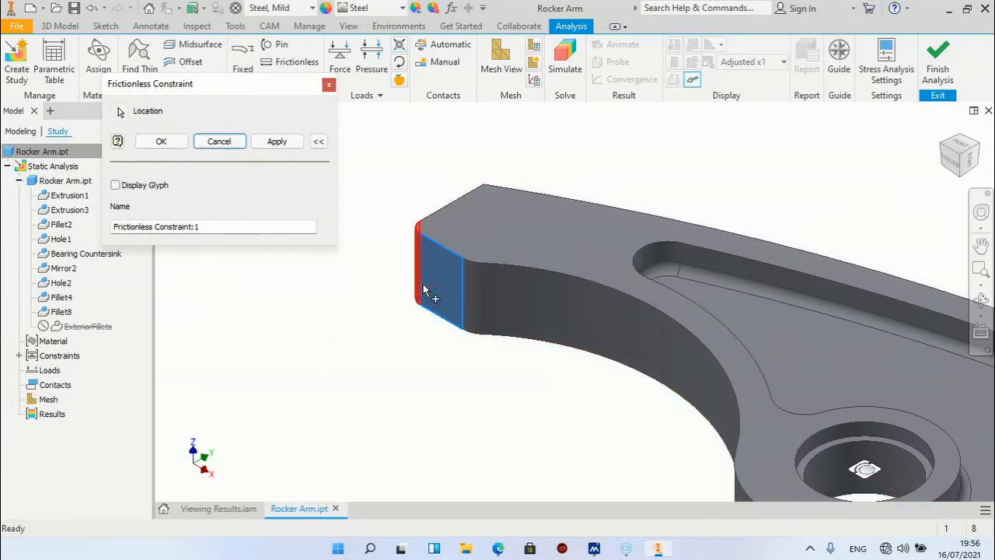
{"action": "left_click", "coordinate": [116, 186]}
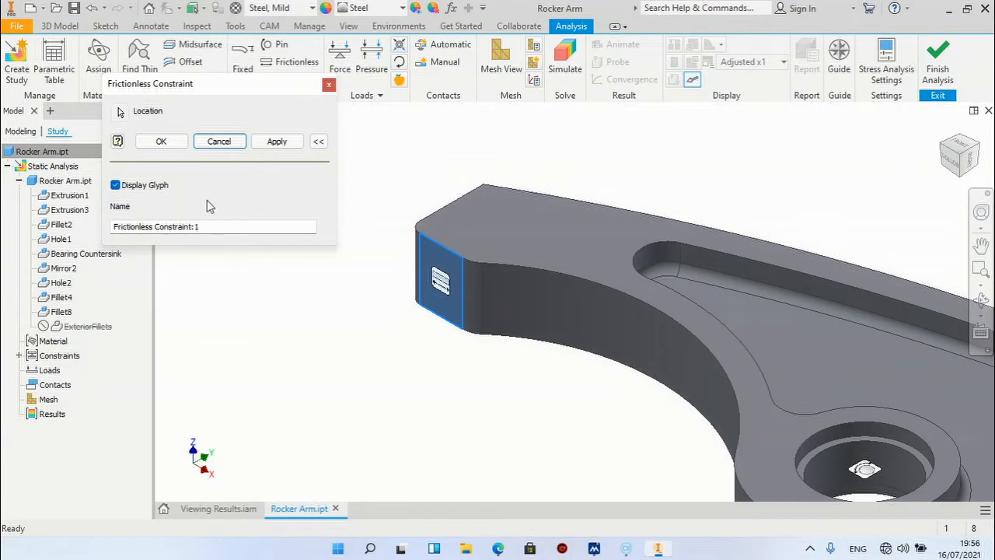
{"action": "left_click", "coordinate": [173, 144]}
{"action": "key", "text": "F6"}
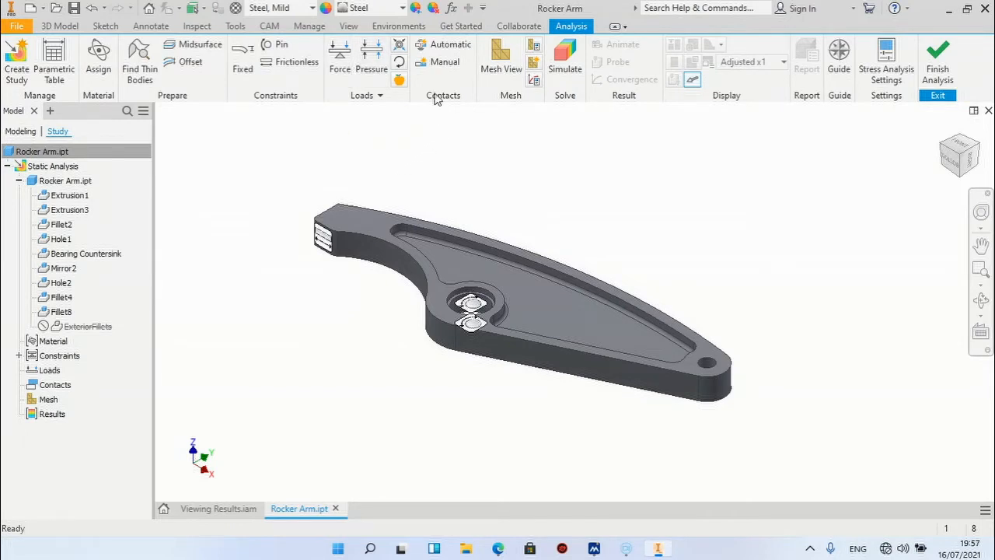
Start a bearing load on the cylindrical face of the small hole at the arm's rounded end.
{"action": "left_click", "coordinate": [399, 45]}
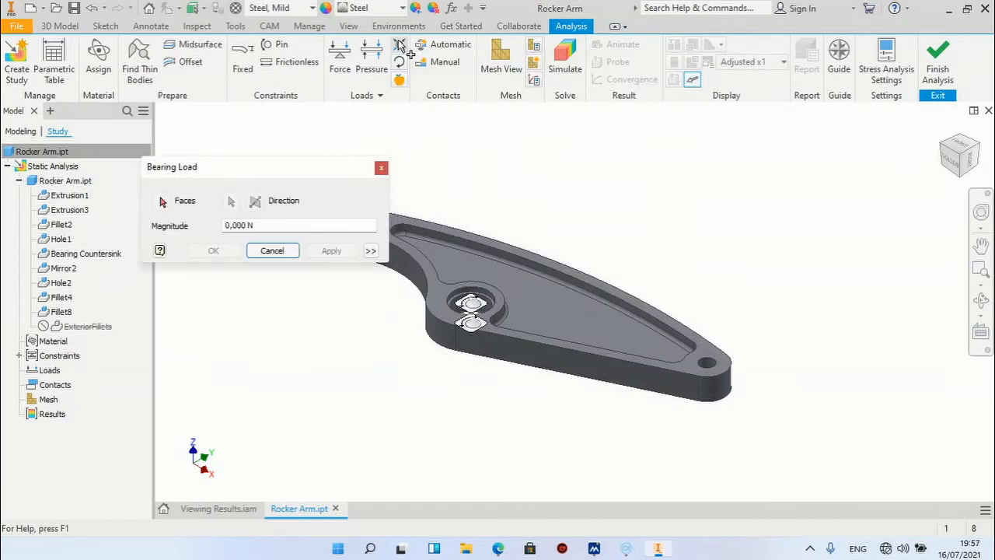
{"action": "scroll", "coordinate": [746, 404], "scroll_direction": "up", "scroll_amount": 3}
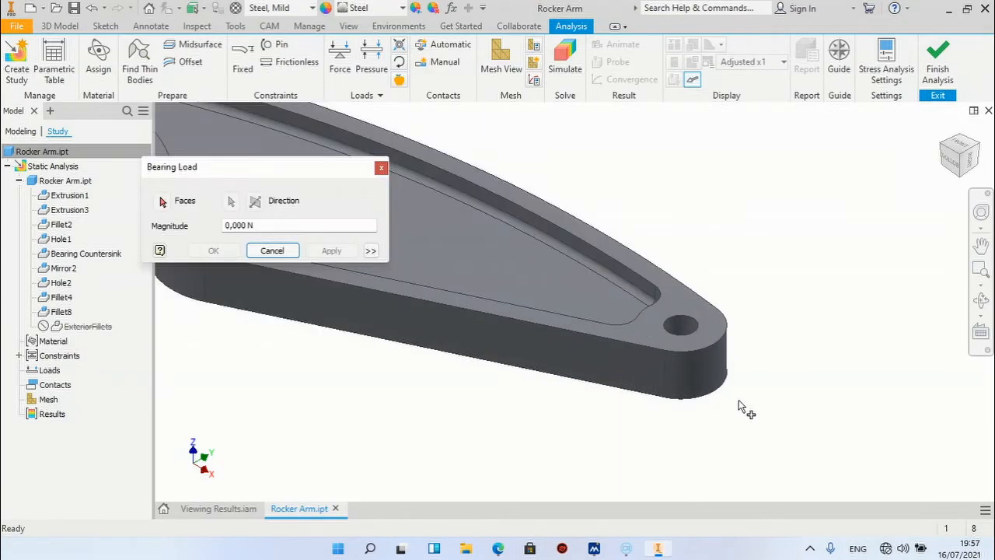
{"action": "scroll", "coordinate": [738, 325], "scroll_direction": "up", "scroll_amount": 2}
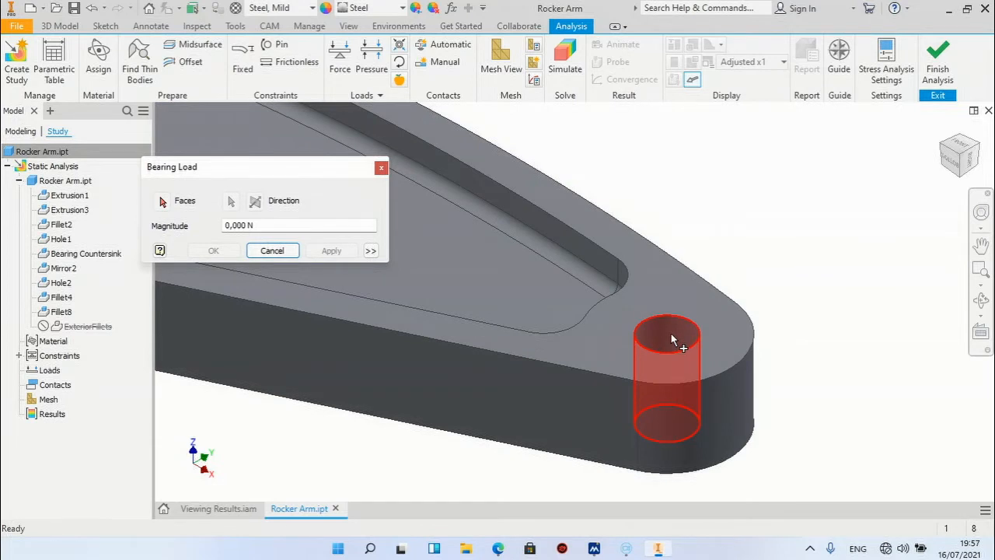
{"action": "left_click", "coordinate": [672, 336]}
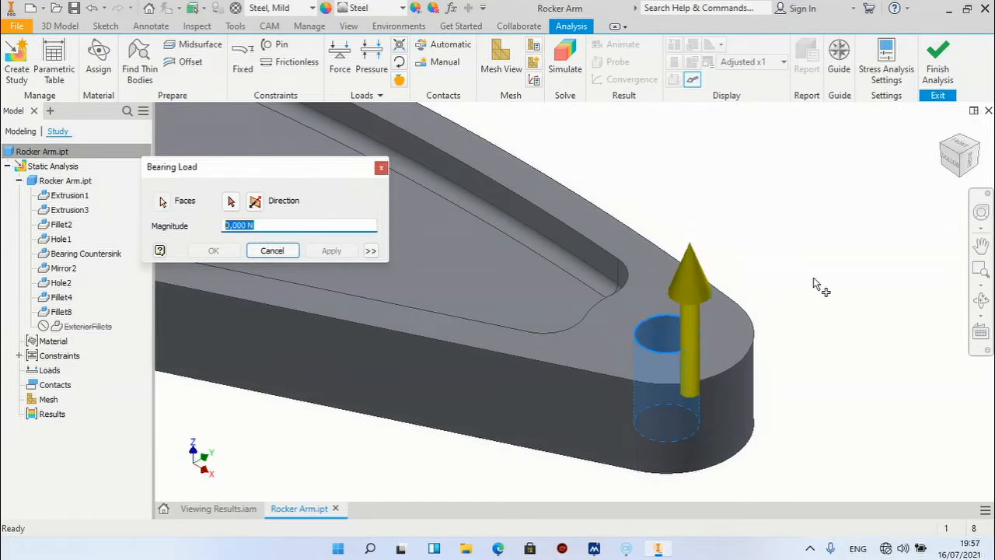
{"action": "scroll", "coordinate": [843, 323], "scroll_direction": "up", "scroll_amount": 3}
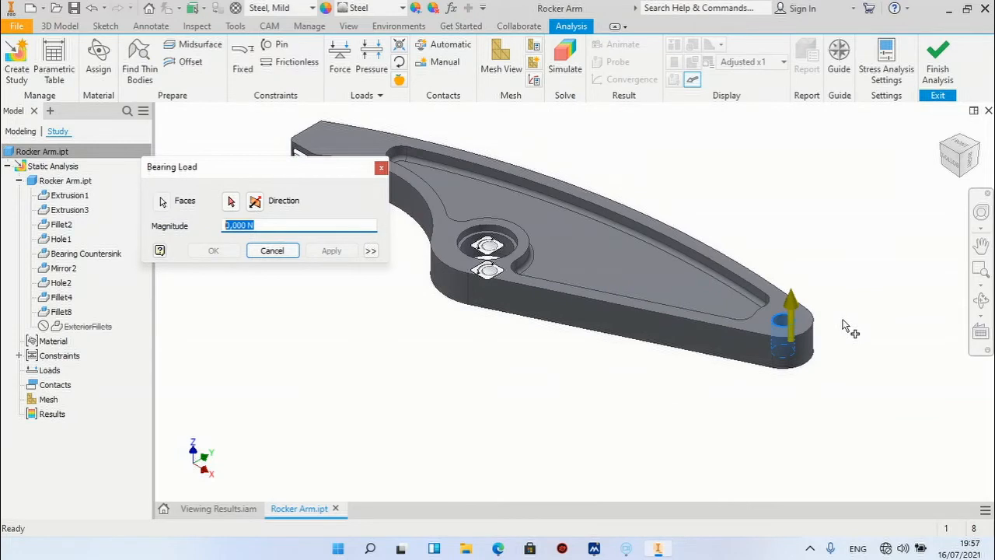
Define the bearing load by vector components and set Fx to -20000N*sin(35deg).
{"action": "left_click", "coordinate": [371, 251]}
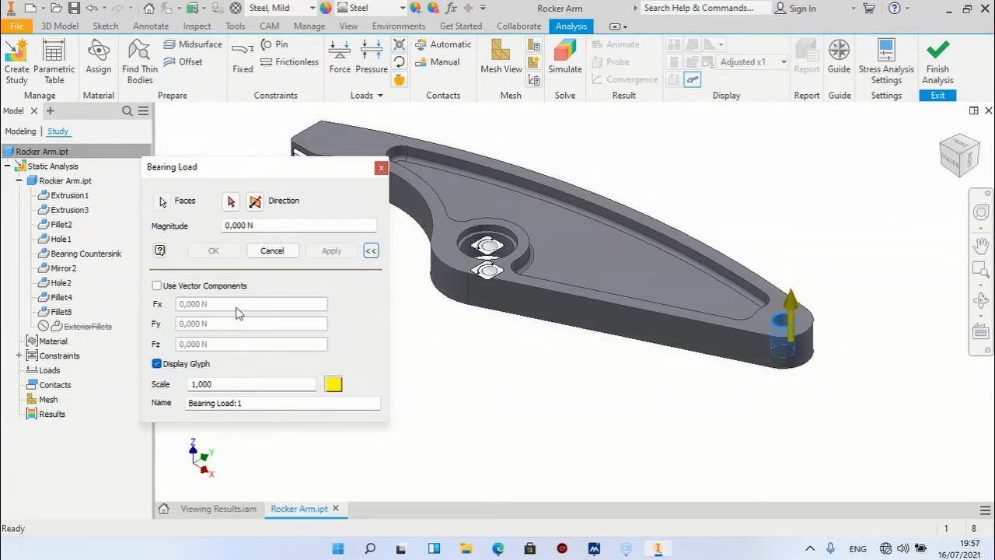
{"action": "left_click", "coordinate": [157, 286]}
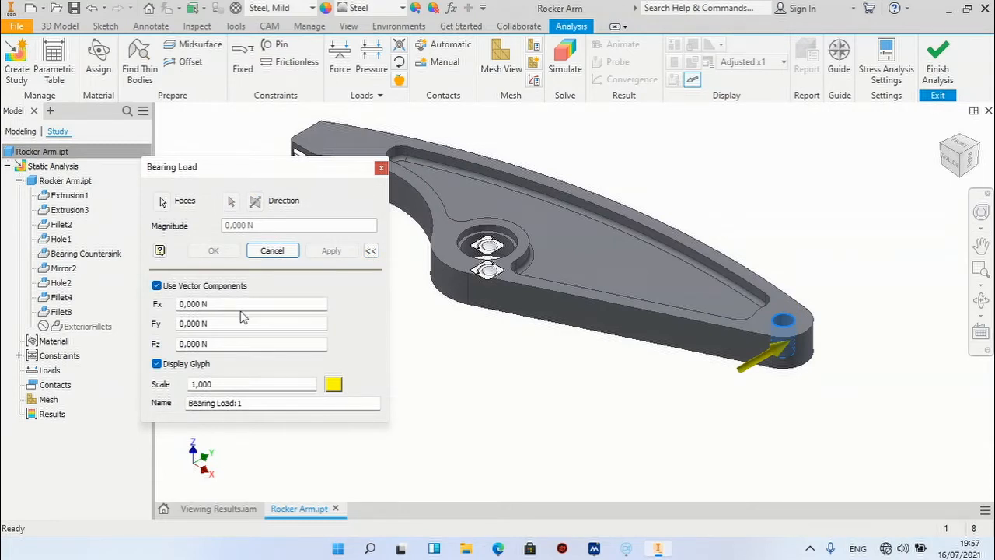
{"action": "left_click_drag", "start_coordinate": [222, 303], "coordinate": [169, 303]}
{"action": "type", "text": "-20000"}
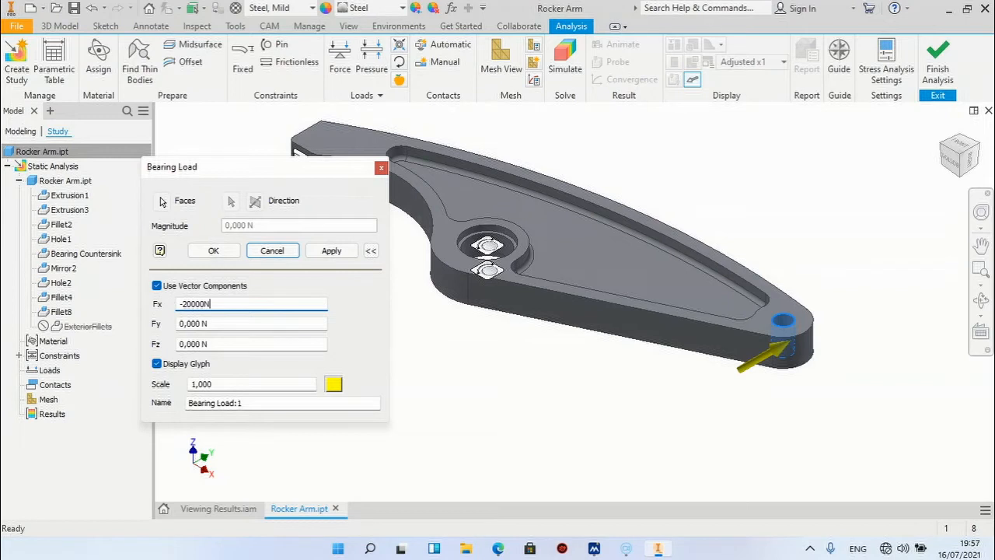
{"action": "type", "text": "N*"}
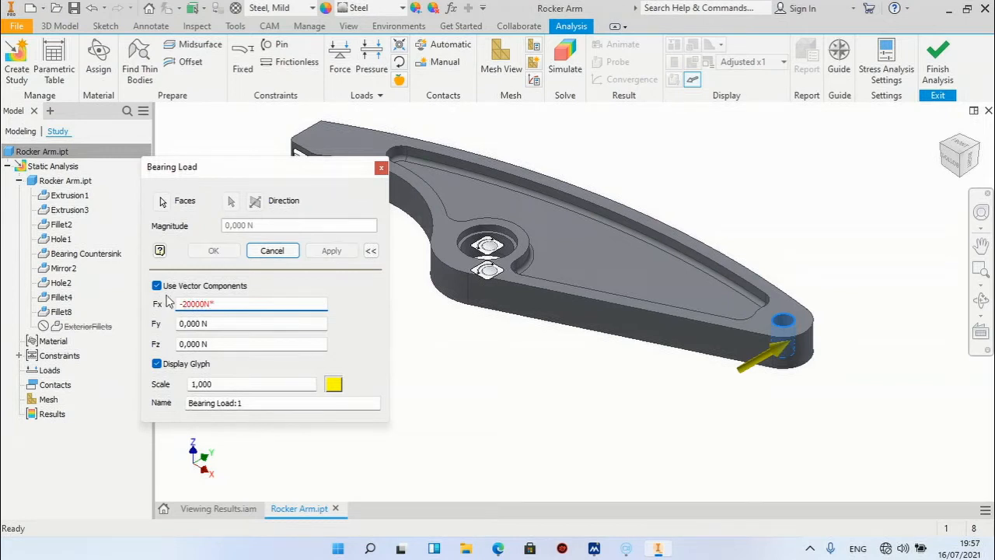
{"action": "type", "text": "sin(35deg"}
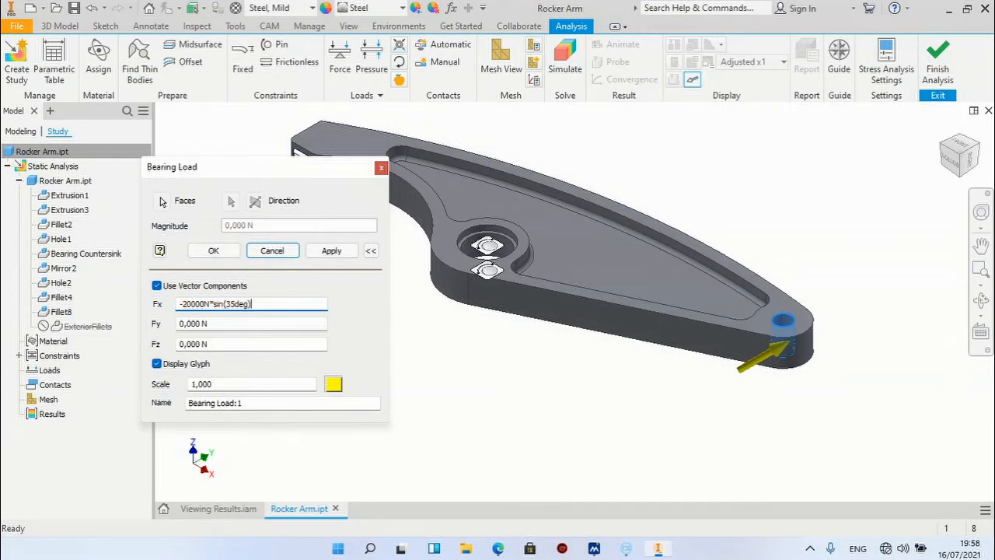
Set the bearing load's Fy component to 20000N*cos(35deg) and apply the load to the small hole.
{"action": "type", "text": ")"}
{"action": "left_click", "coordinate": [235, 324]}
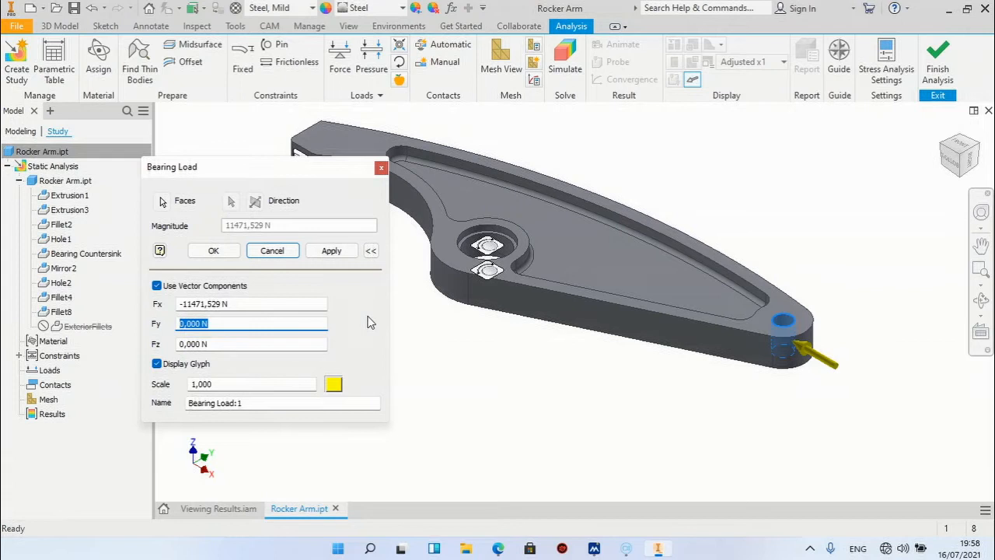
{"action": "type", "text": "20000N*cos(35deg"}
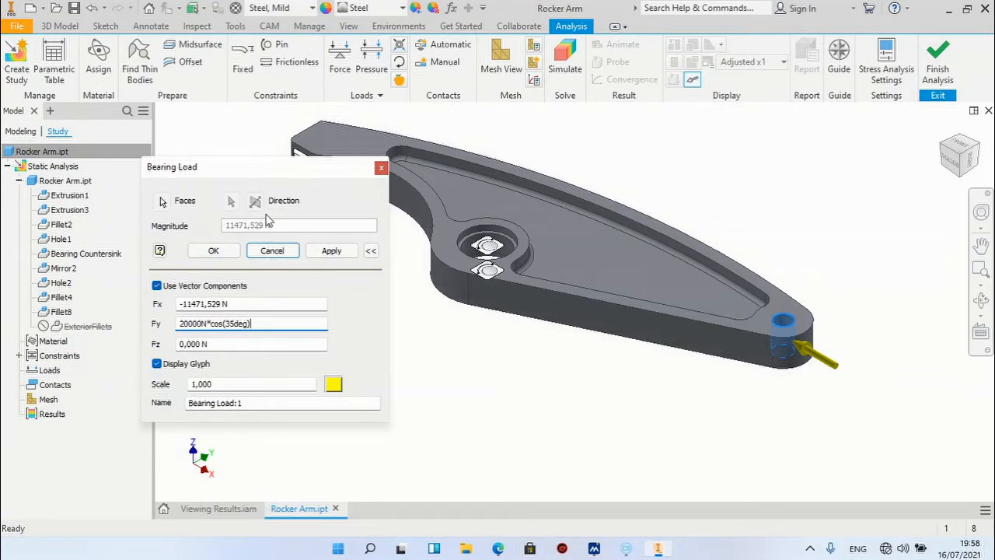
{"action": "left_click", "coordinate": [231, 252]}
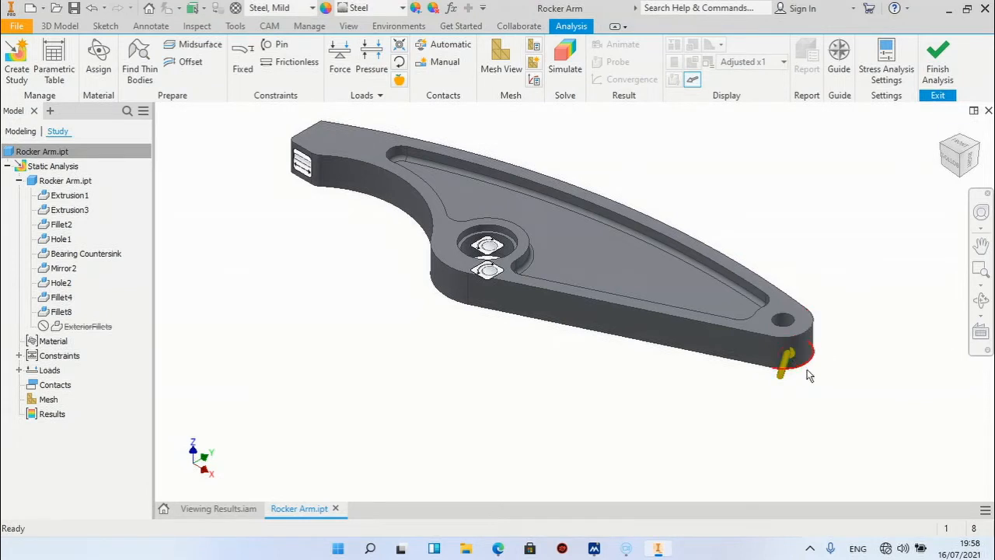
Run the static stress simulation for the current configuration of the rocker arm.
{"action": "scroll", "coordinate": [561, 466], "scroll_direction": "down", "scroll_amount": 2}
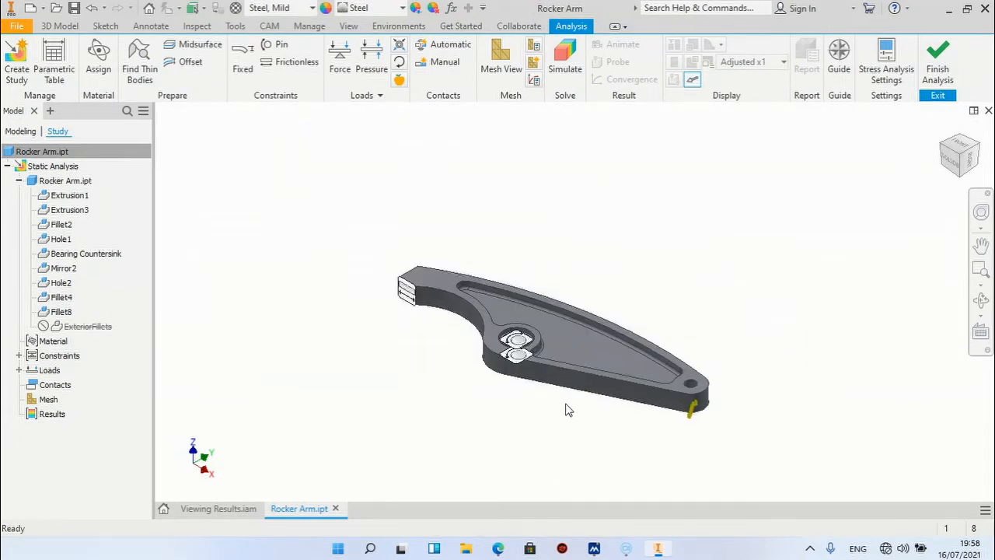
{"action": "scroll", "coordinate": [567, 412], "scroll_direction": "up", "scroll_amount": 4}
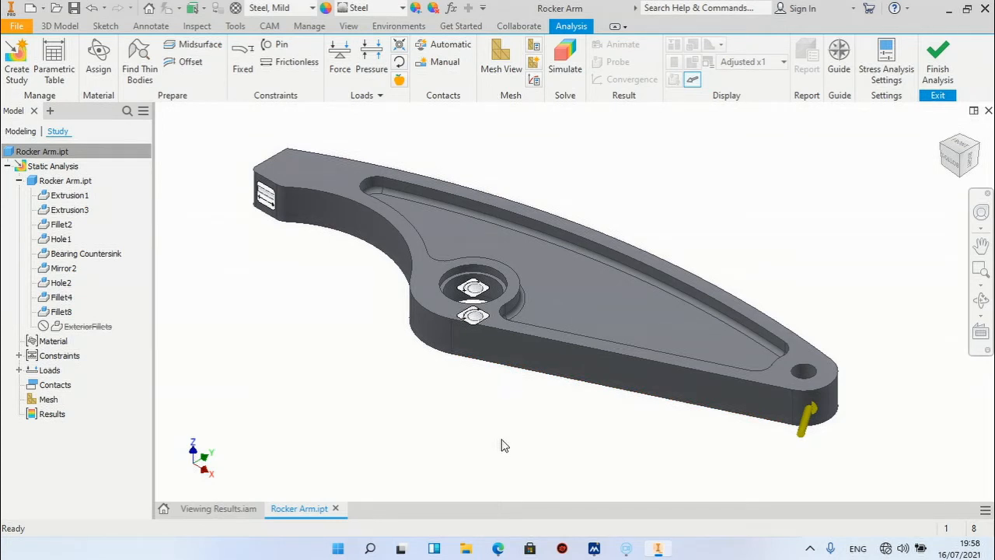
{"action": "left_click", "coordinate": [567, 62]}
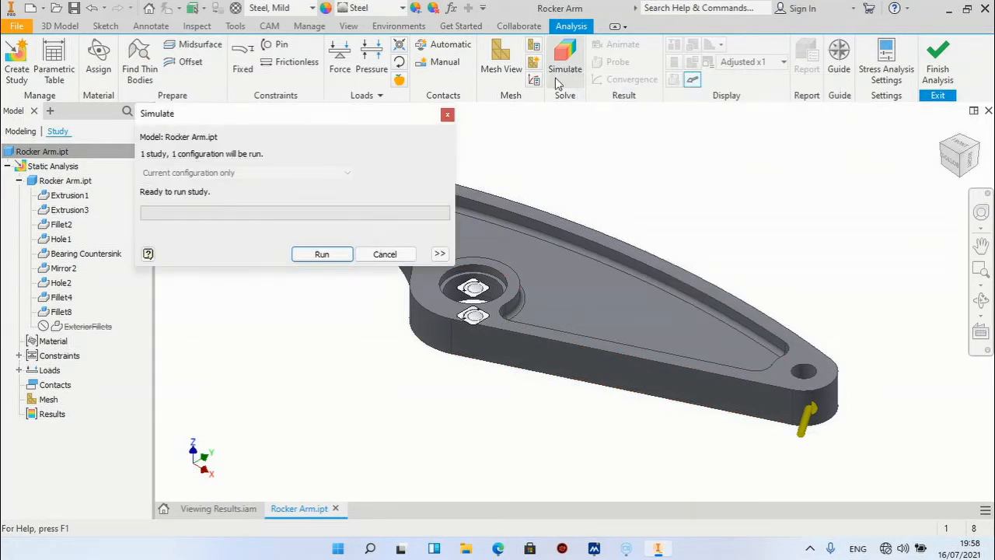
{"action": "left_click", "coordinate": [347, 258]}
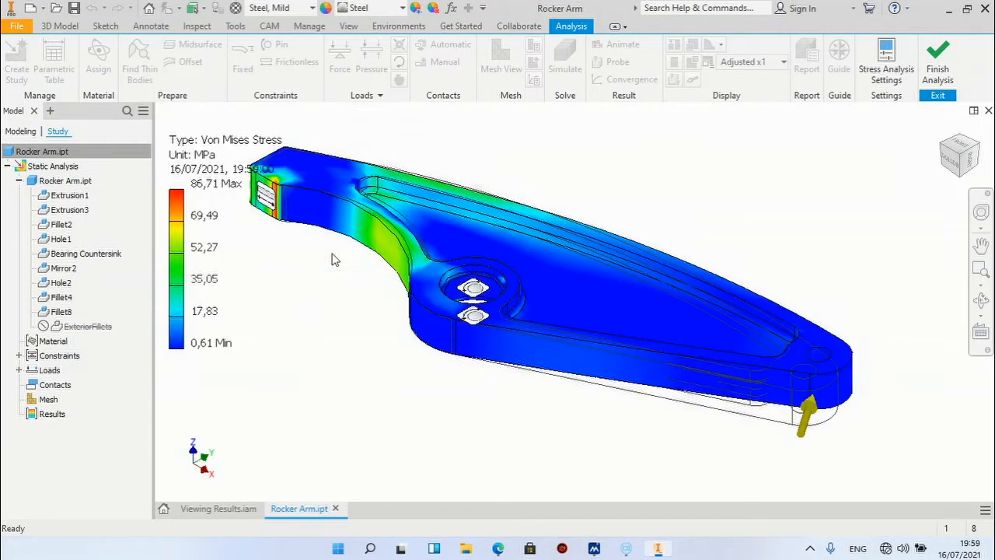
Examine the Von Mises stress distribution from the front and in isometric view, especially around the frictionless face and the curved edge.
{"action": "left_click", "coordinate": [956, 164]}
{"action": "left_click", "coordinate": [961, 136]}
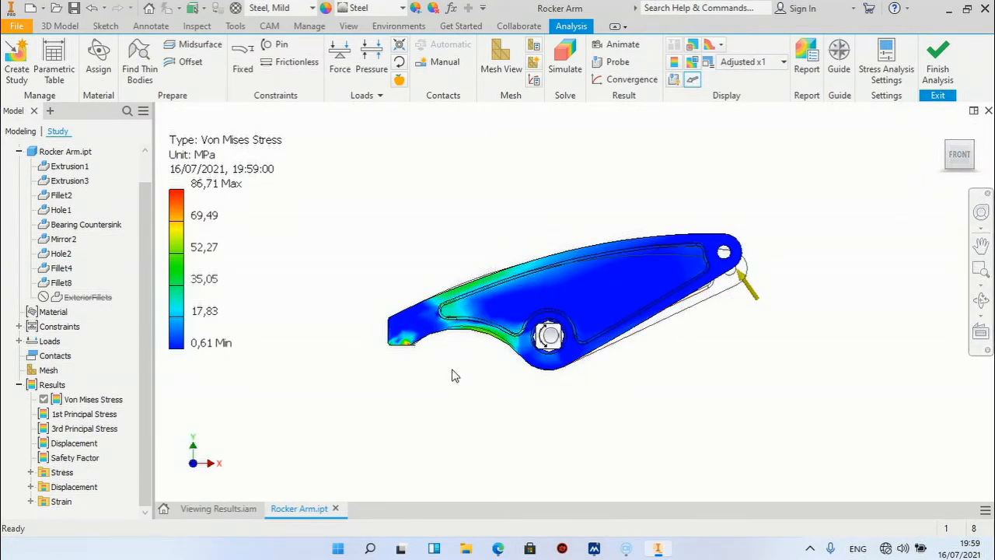
{"action": "scroll", "coordinate": [458, 352], "scroll_direction": "up", "scroll_amount": 3}
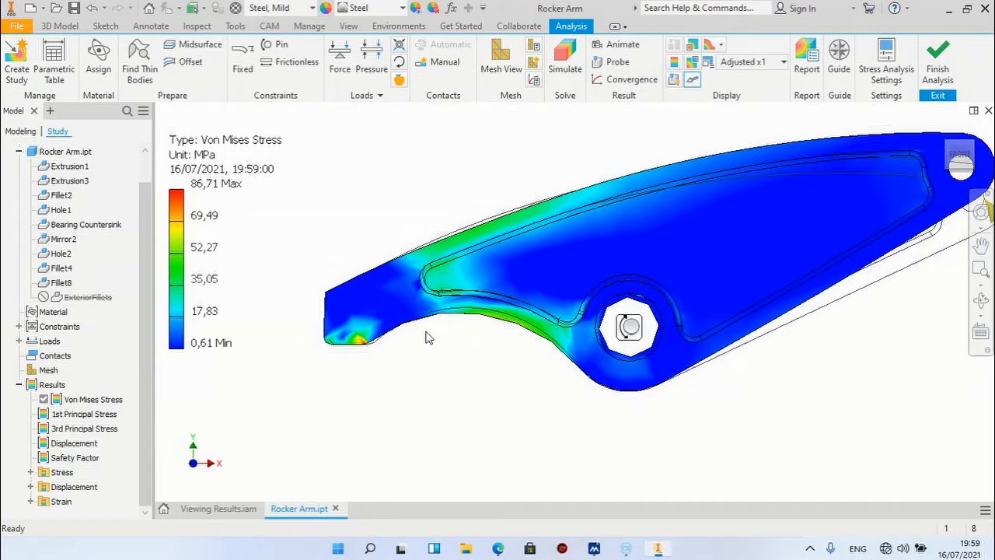
{"action": "left_click", "coordinate": [971, 171]}
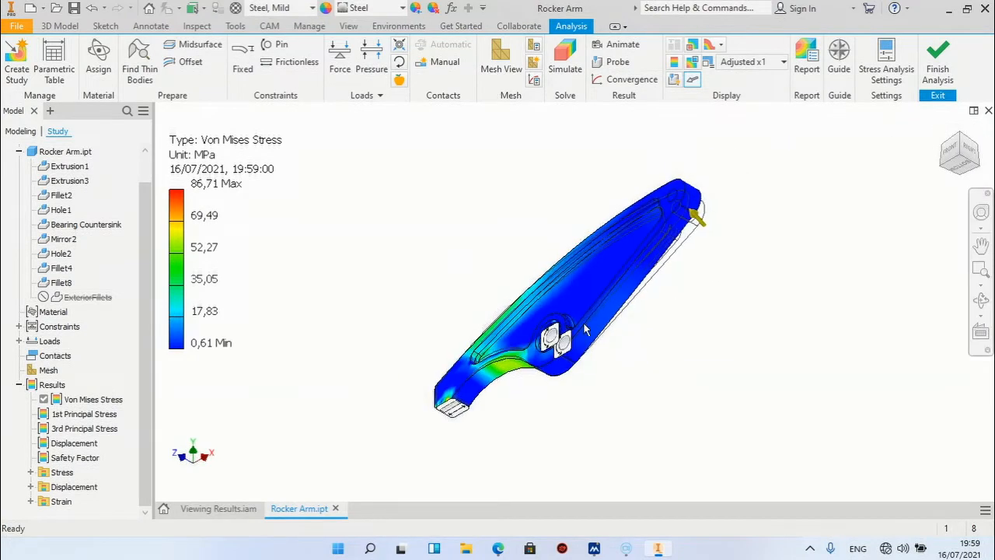
{"action": "left_click", "coordinate": [941, 129]}
{"action": "scroll", "coordinate": [328, 212], "scroll_direction": "up", "scroll_amount": 5}
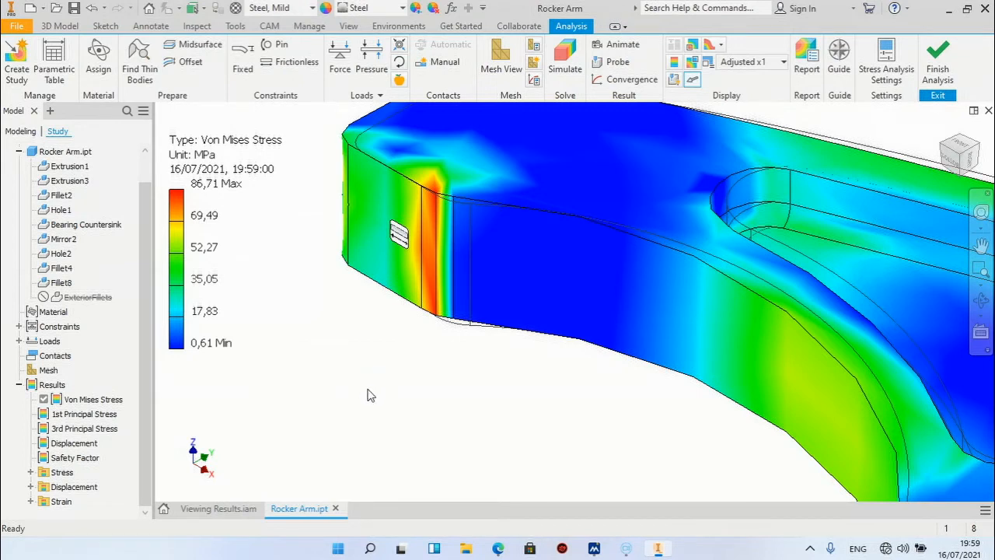
{"action": "scroll", "coordinate": [370, 396], "scroll_direction": "down", "scroll_amount": 5}
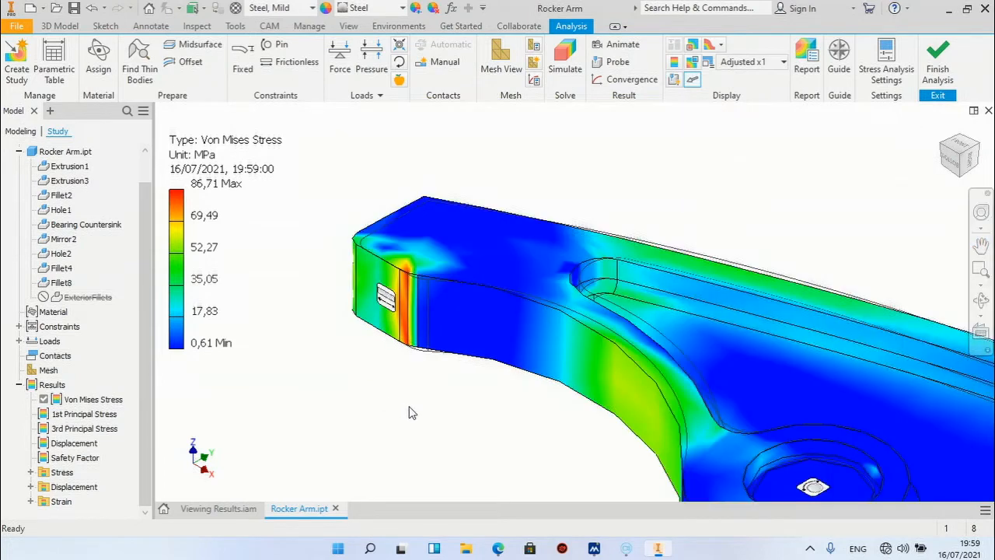
{"action": "scroll", "coordinate": [480, 455], "scroll_direction": "up", "scroll_amount": 6}
{"action": "scroll", "coordinate": [303, 342], "scroll_direction": "down", "scroll_amount": 3}
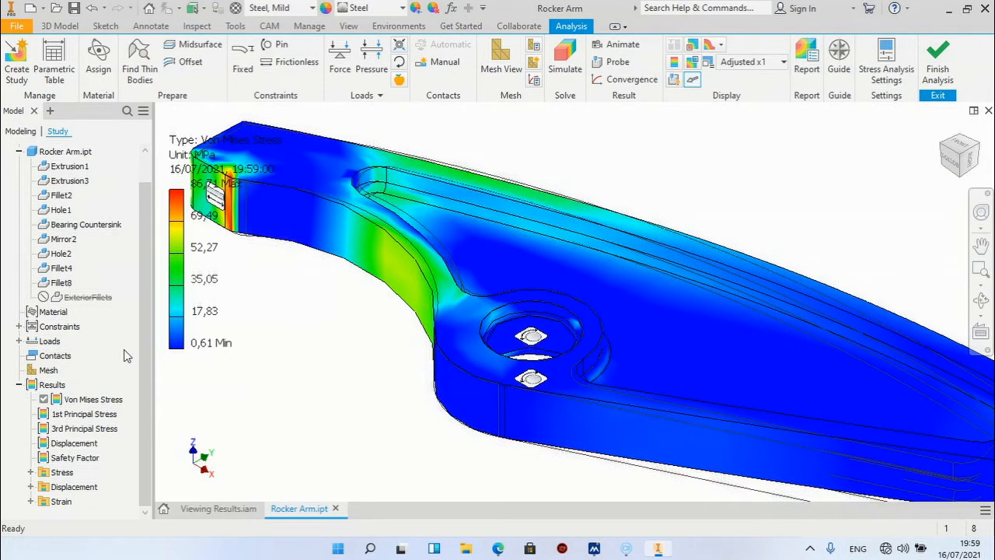
Review the reaction forces and reaction moments of the pin constraint, including their totals and X, Y and Z components.
{"action": "left_click", "coordinate": [20, 326]}
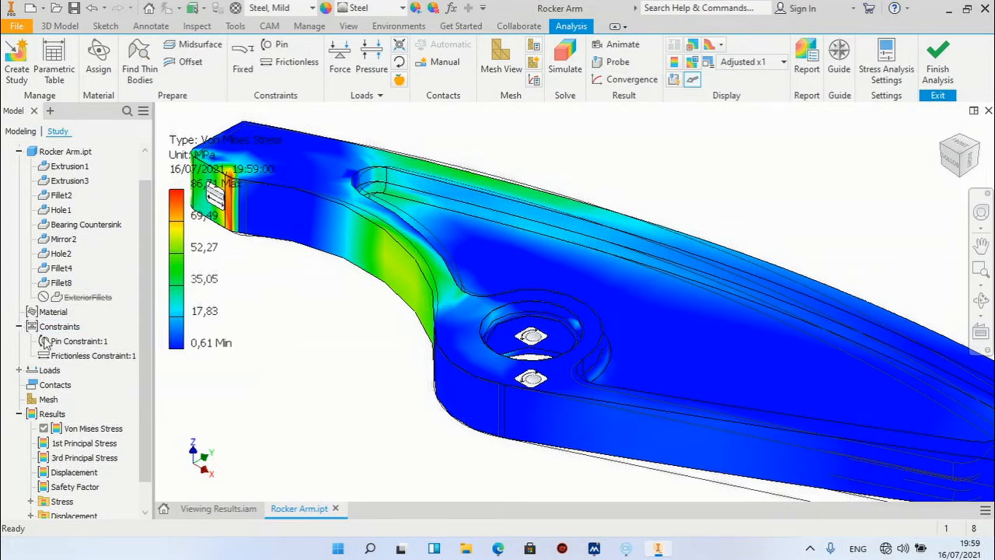
{"action": "right_click", "coordinate": [89, 343]}
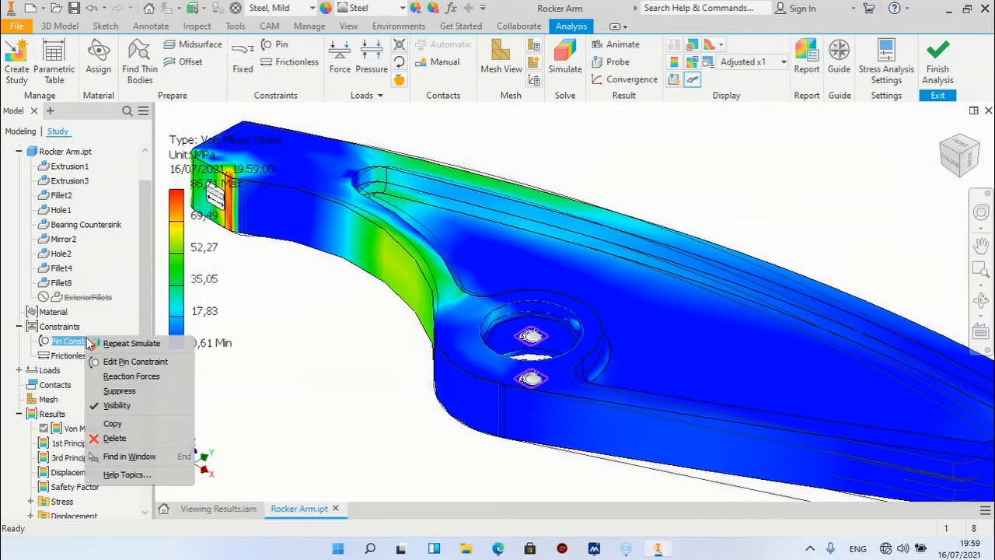
{"action": "left_click", "coordinate": [132, 375]}
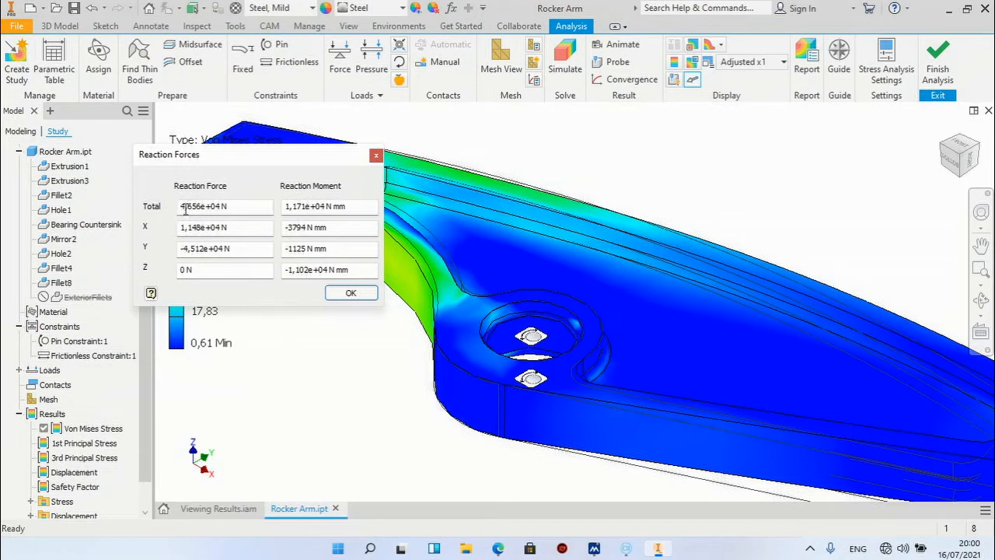
{"action": "mouse_move", "coordinate": [180, 208]}
{"action": "left_mouse_down"}
{"action": "mouse_move", "coordinate": [194, 208]}
{"action": "mouse_move", "coordinate": [161, 209]}
{"action": "left_mouse_up"}
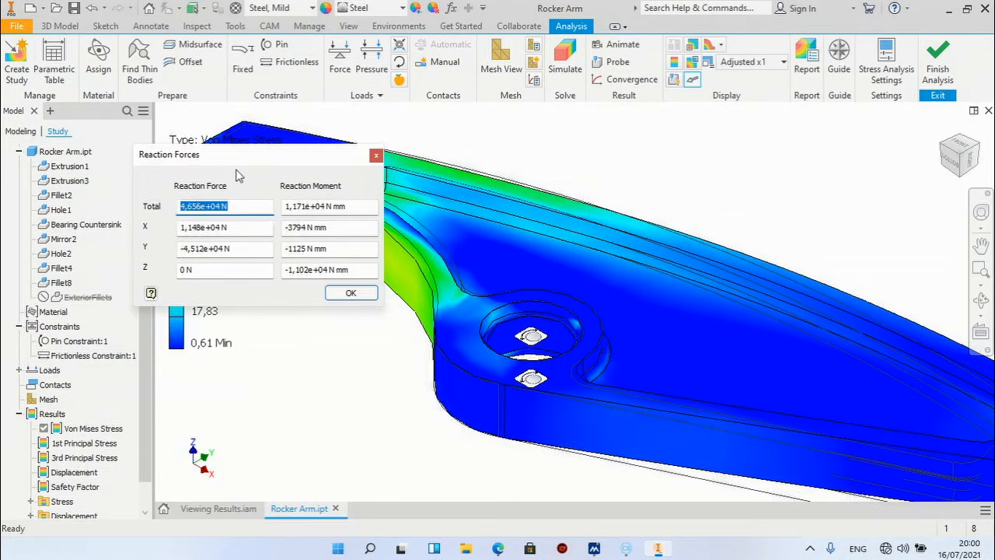
{"action": "left_click", "coordinate": [247, 203]}
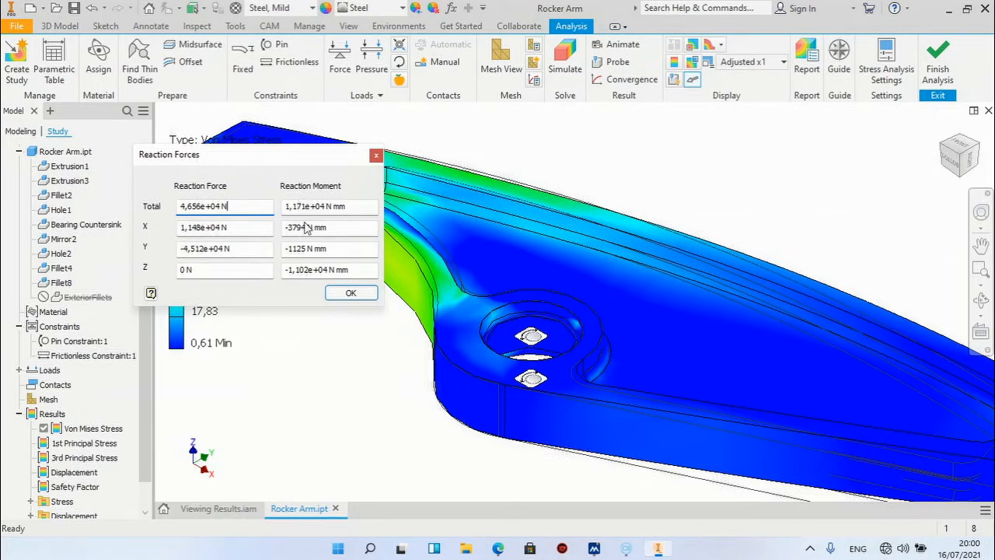
{"action": "left_click", "coordinate": [343, 206]}
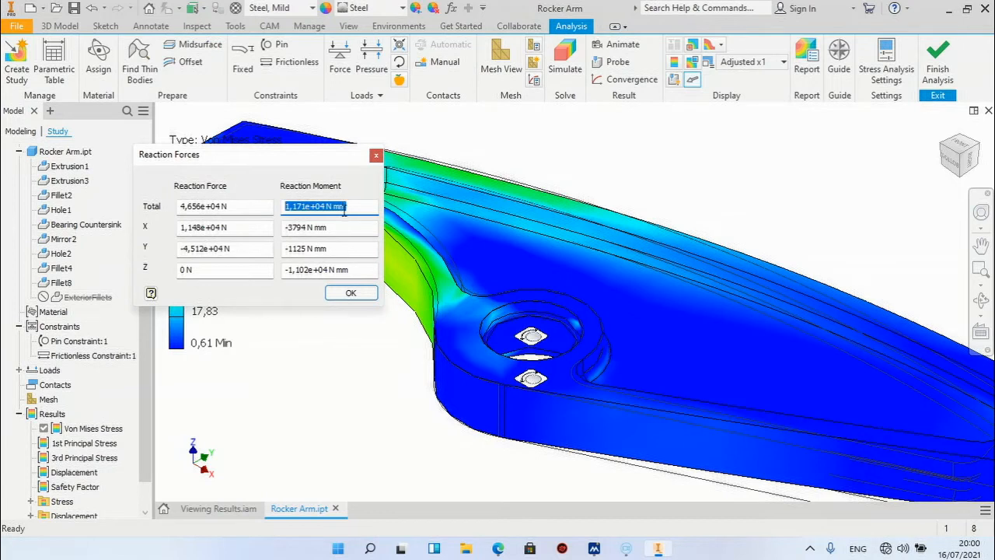
{"action": "left_click", "coordinate": [345, 225]}
{"action": "left_click", "coordinate": [339, 246]}
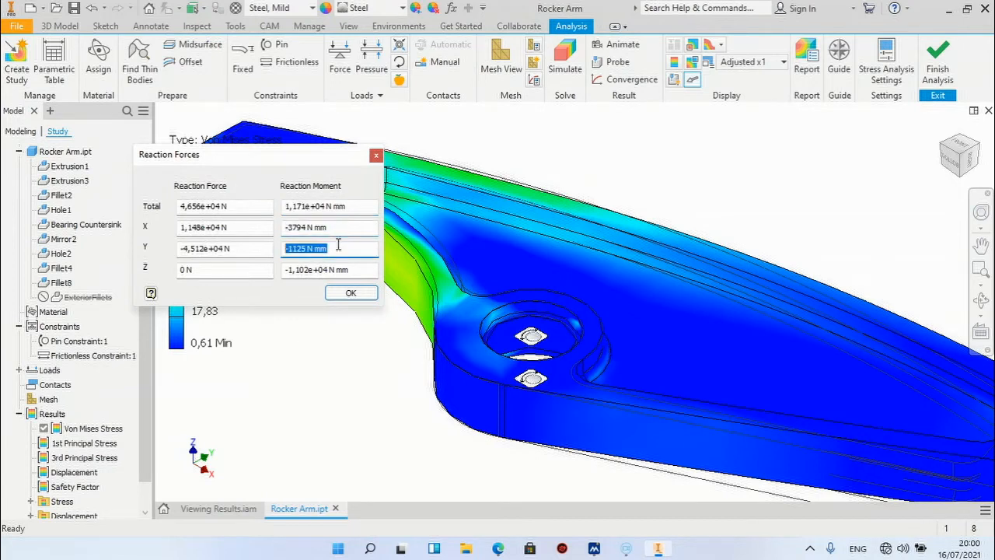
{"action": "left_click", "coordinate": [361, 267]}
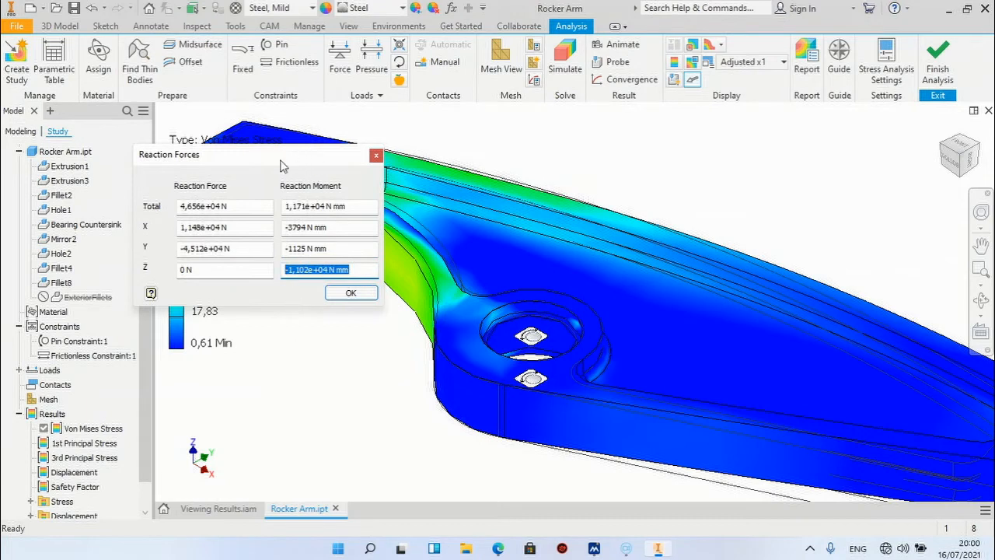
{"action": "left_click_drag", "start_coordinate": [281, 164], "coordinate": [310, 151]}
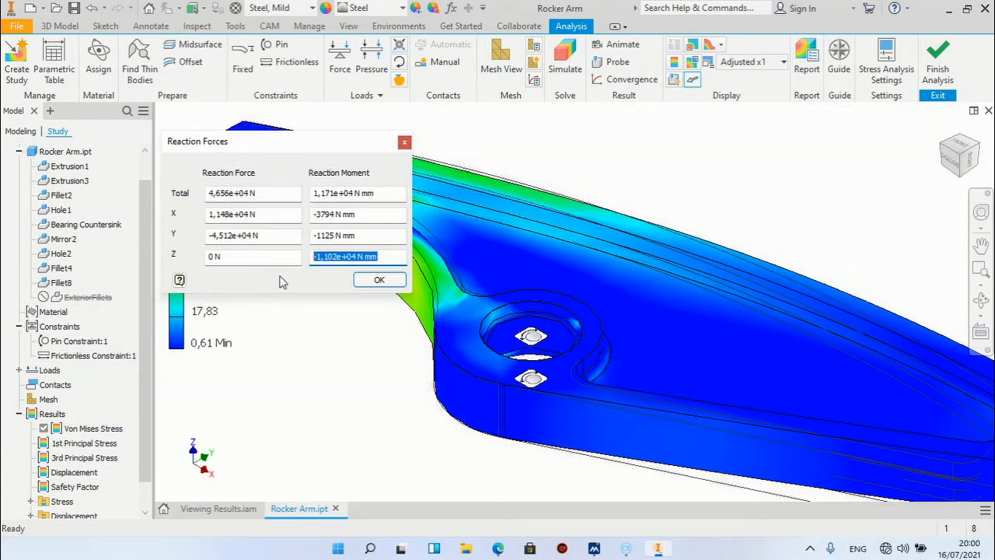
{"action": "left_click", "coordinate": [370, 281]}
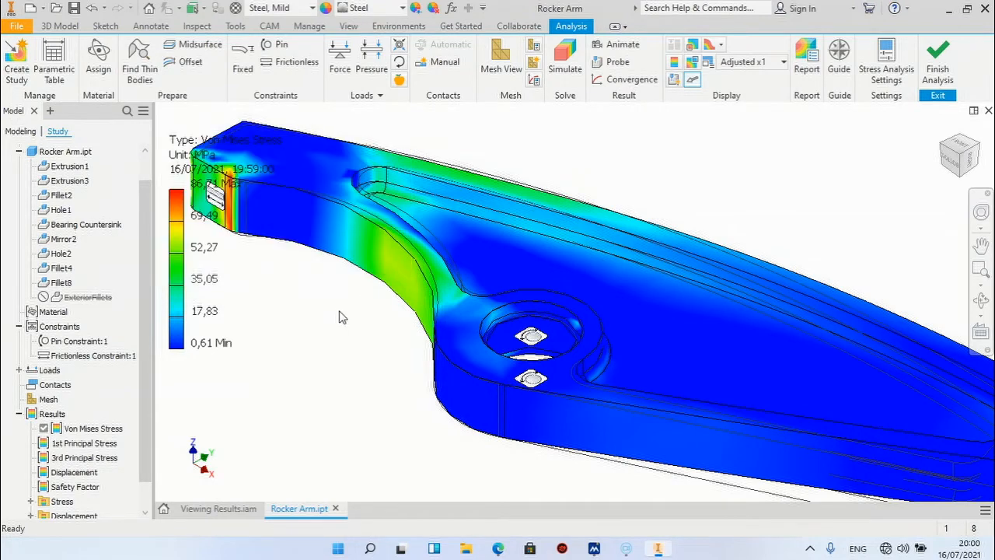
Play the animation of the Von Mises stress result with the arm seen from the front.
{"action": "scroll", "coordinate": [339, 307], "scroll_direction": "up", "scroll_amount": 3}
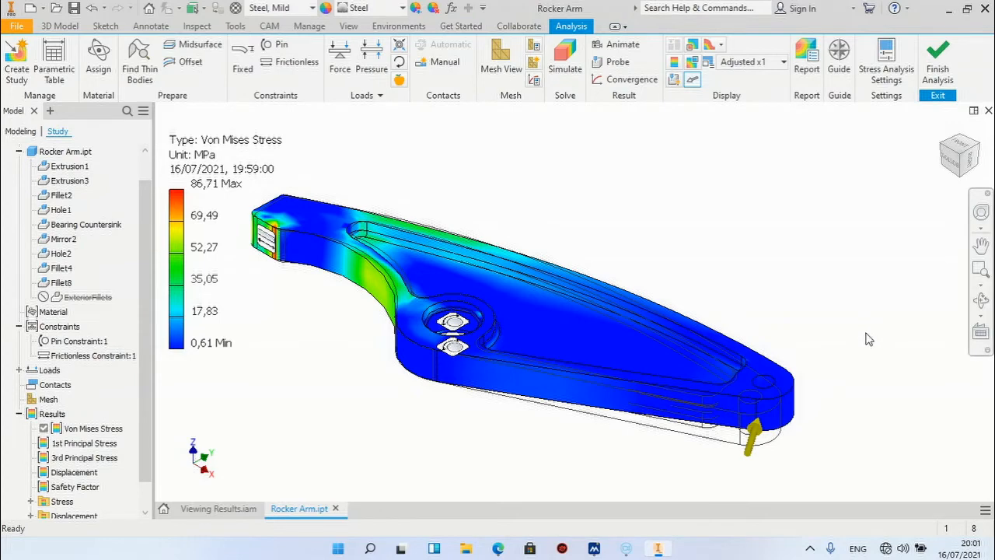
{"action": "left_click_drag", "start_coordinate": [955, 156], "coordinate": [960, 153]}
{"action": "left_click", "coordinate": [960, 153]}
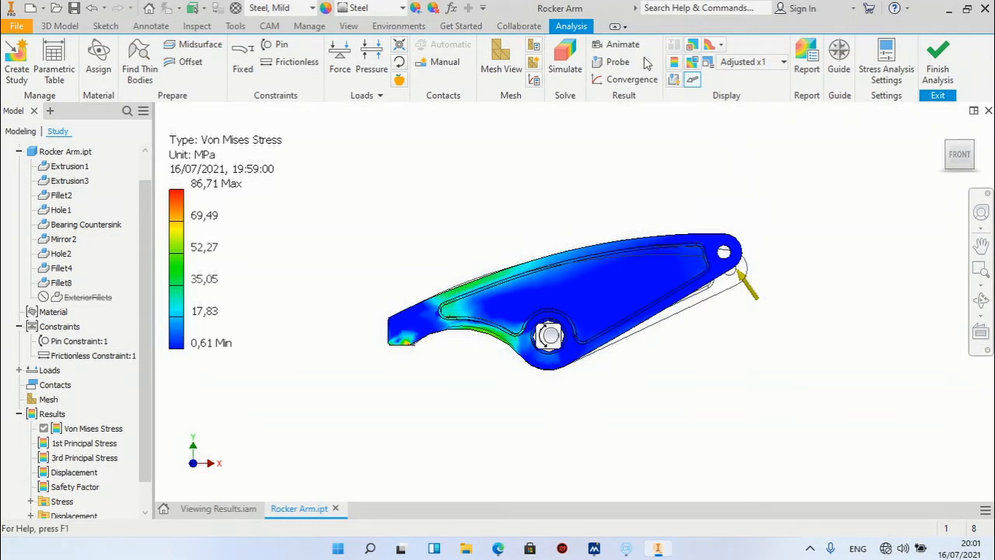
{"action": "left_click", "coordinate": [622, 45]}
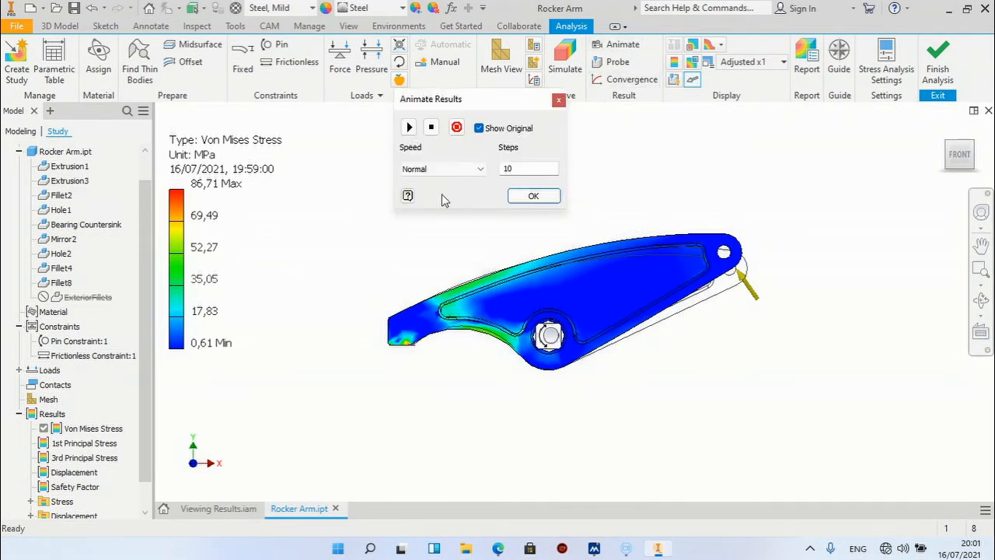
{"action": "left_click", "coordinate": [410, 127]}
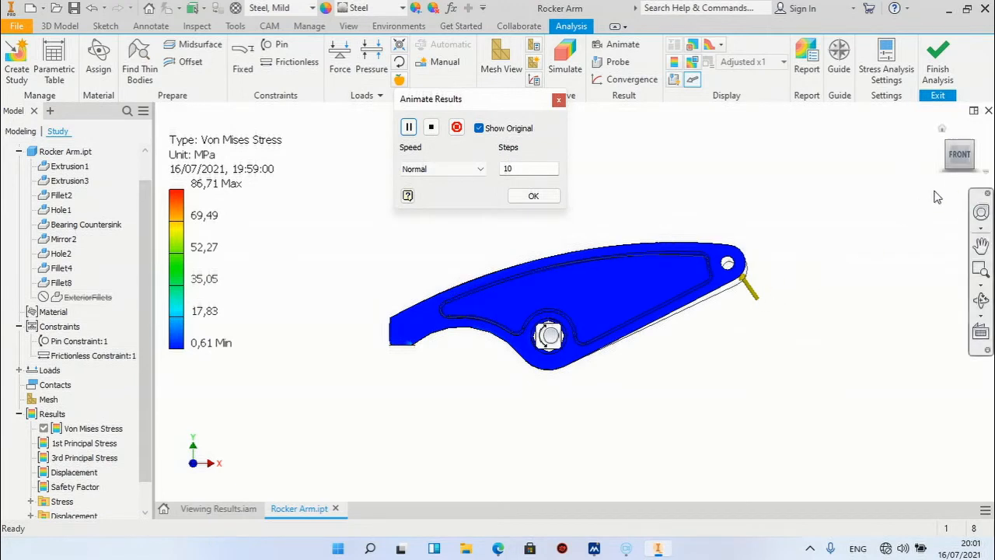
Examine the animated deformation against the original outline from the right side, close up at the edge, and in the home view.
{"action": "left_click", "coordinate": [981, 157]}
{"action": "left_click", "coordinate": [981, 157]}
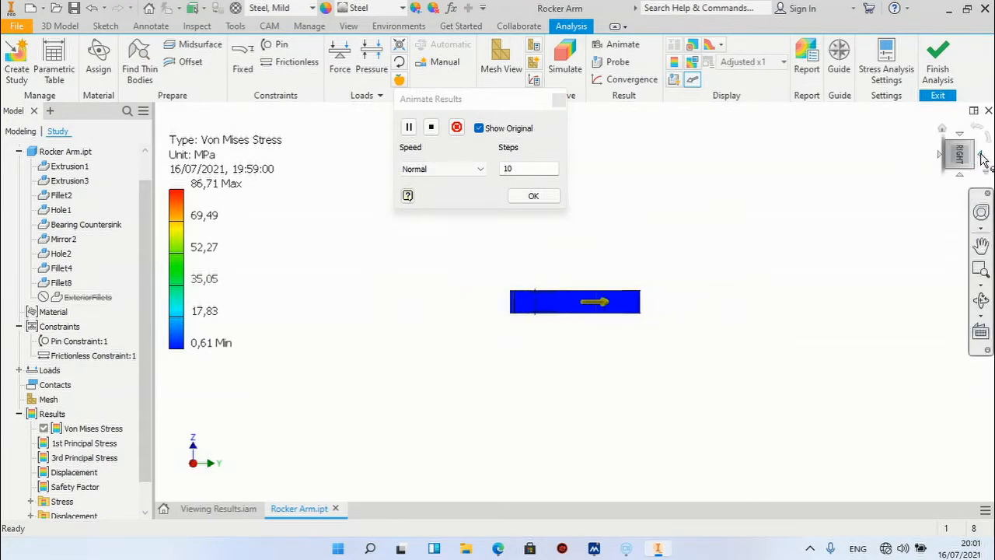
{"action": "scroll", "coordinate": [594, 291], "scroll_direction": "up", "scroll_amount": 3}
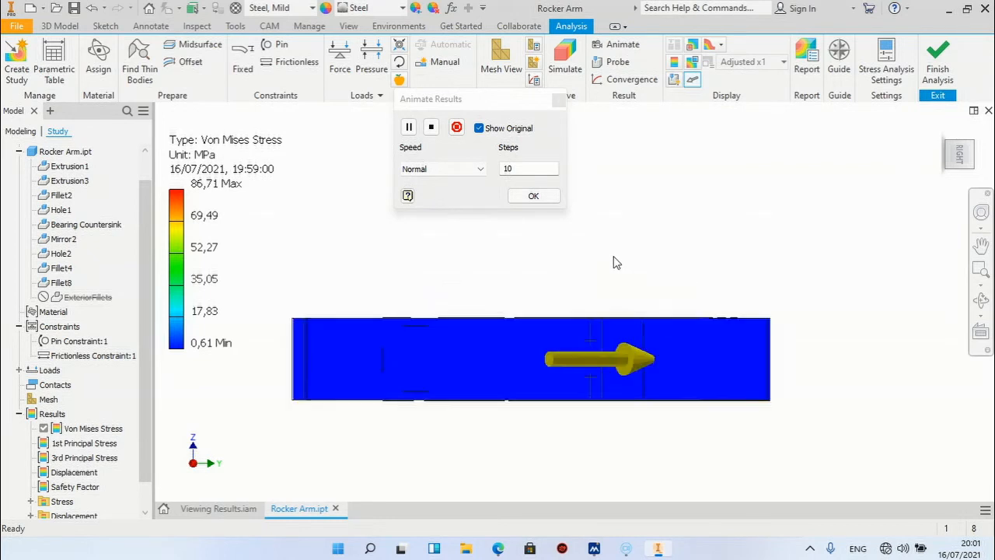
{"action": "scroll", "coordinate": [451, 311], "scroll_direction": "up", "scroll_amount": 6}
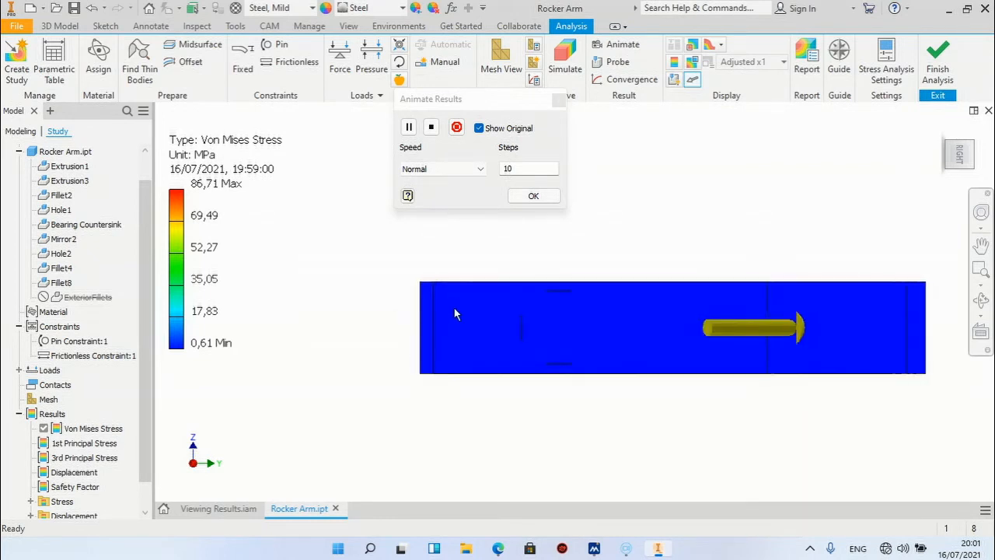
{"action": "scroll", "coordinate": [392, 282], "scroll_direction": "up", "scroll_amount": 6}
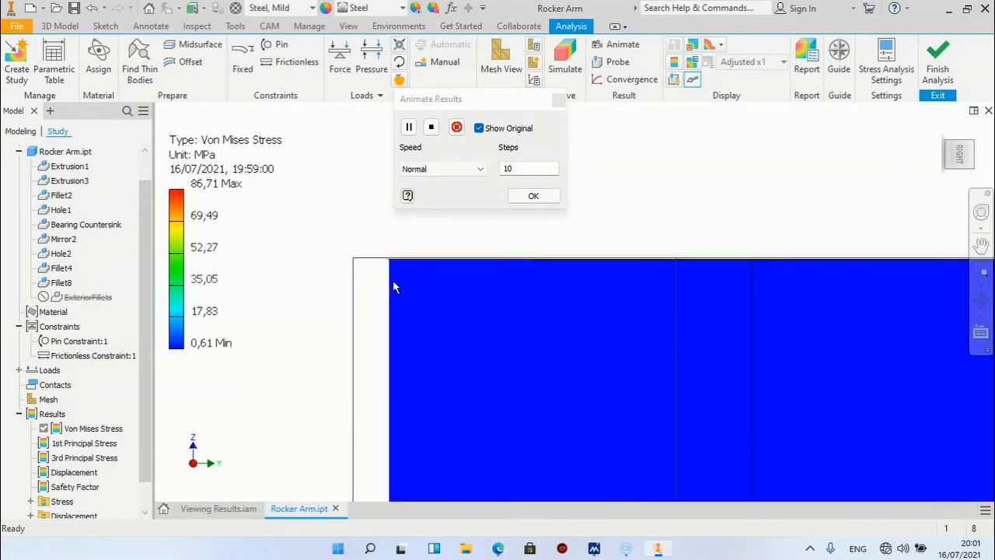
{"action": "scroll", "coordinate": [365, 254], "scroll_direction": "up", "scroll_amount": 2}
{"action": "scroll", "coordinate": [365, 253], "scroll_direction": "up", "scroll_amount": 4}
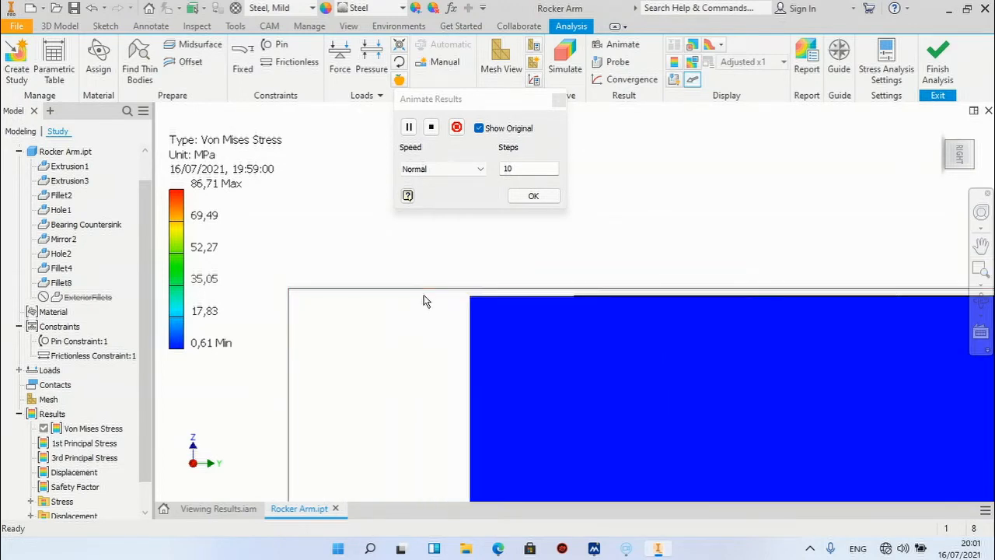
{"action": "scroll", "coordinate": [425, 290], "scroll_direction": "down", "scroll_amount": 2}
{"action": "scroll", "coordinate": [426, 290], "scroll_direction": "down", "scroll_amount": 3}
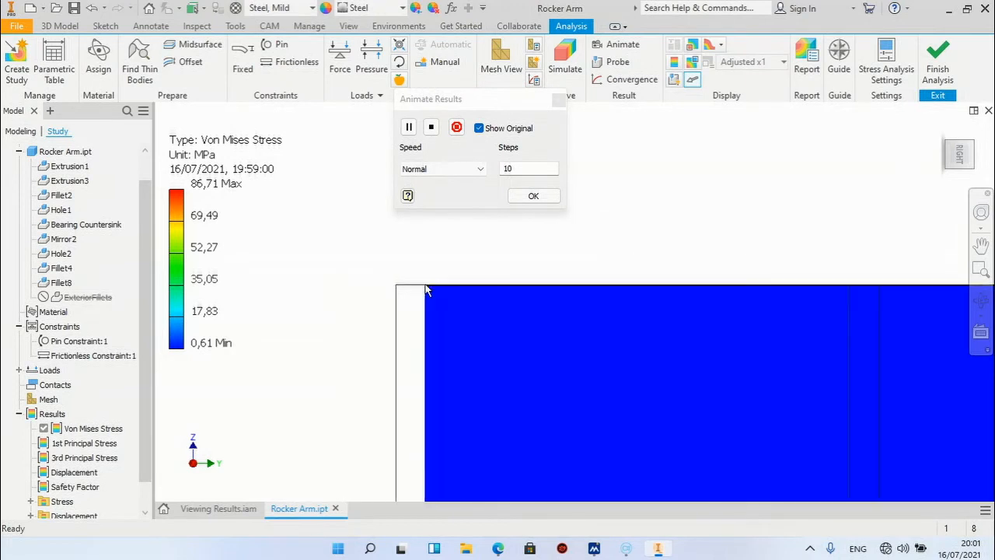
{"action": "scroll", "coordinate": [425, 290], "scroll_direction": "down", "scroll_amount": 3}
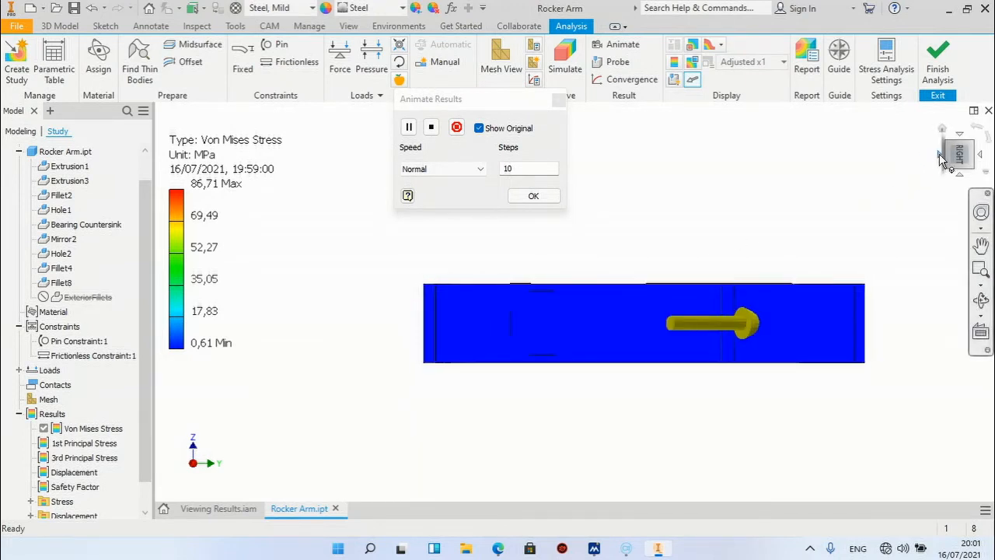
{"action": "left_click", "coordinate": [941, 130]}
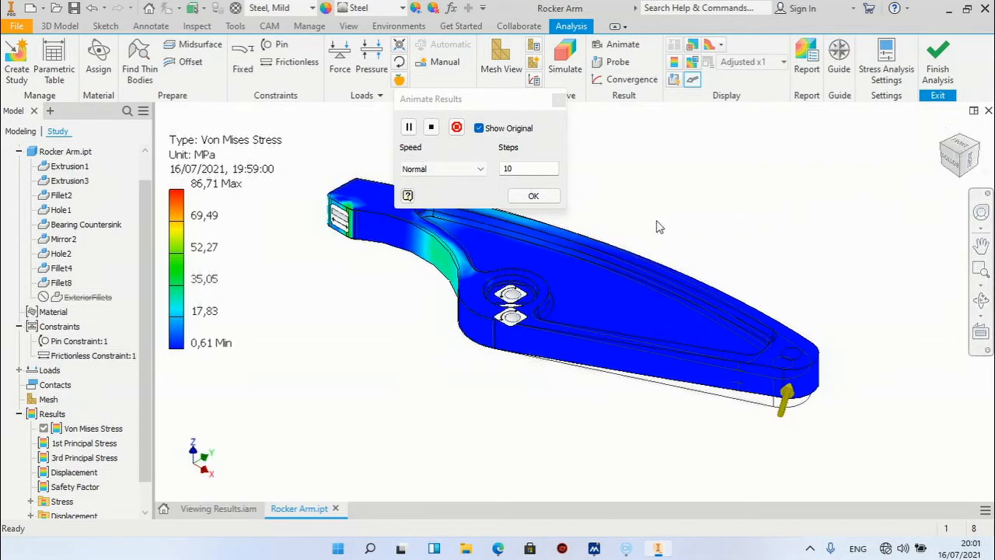
Close the results animation and show the maximum value label on the Von Mises stress plot.
{"action": "left_click", "coordinate": [546, 196]}
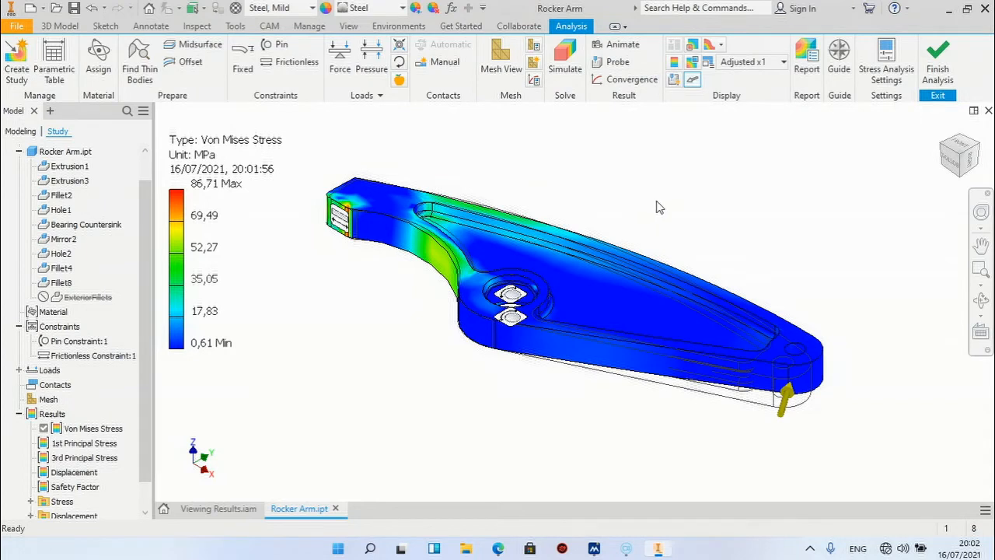
{"action": "left_click", "coordinate": [693, 50]}
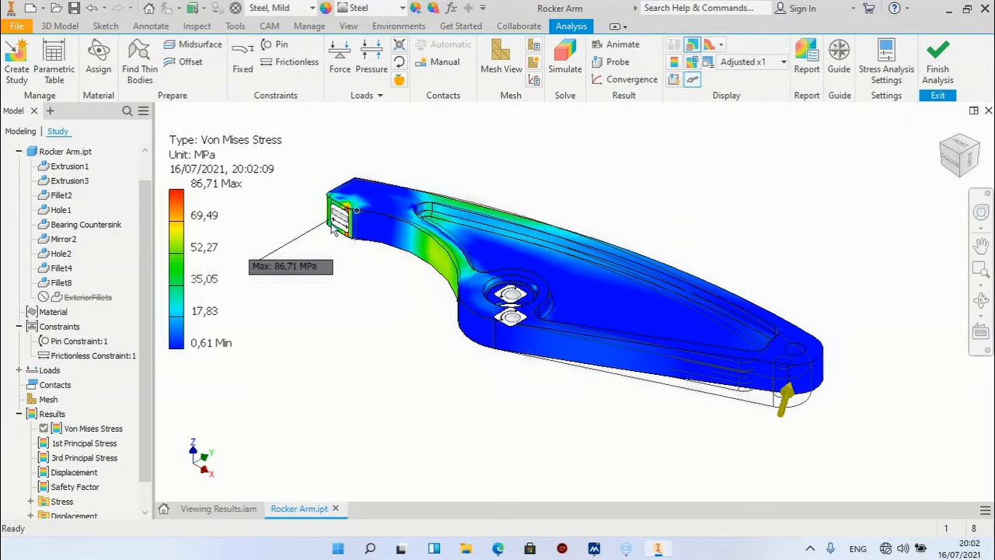
{"action": "scroll", "coordinate": [301, 227], "scroll_direction": "down", "scroll_amount": 2}
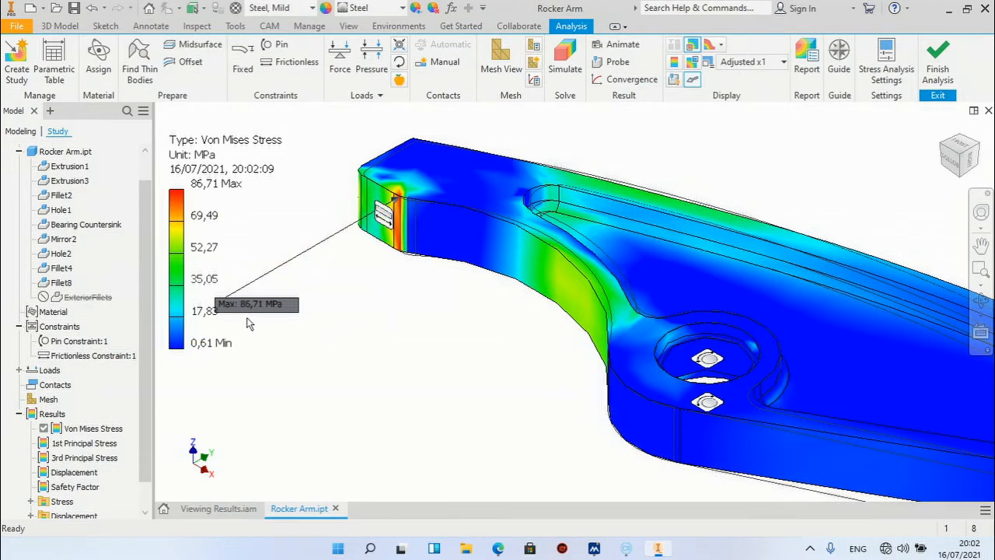
{"action": "scroll", "coordinate": [381, 295], "scroll_direction": "up", "scroll_amount": 2}
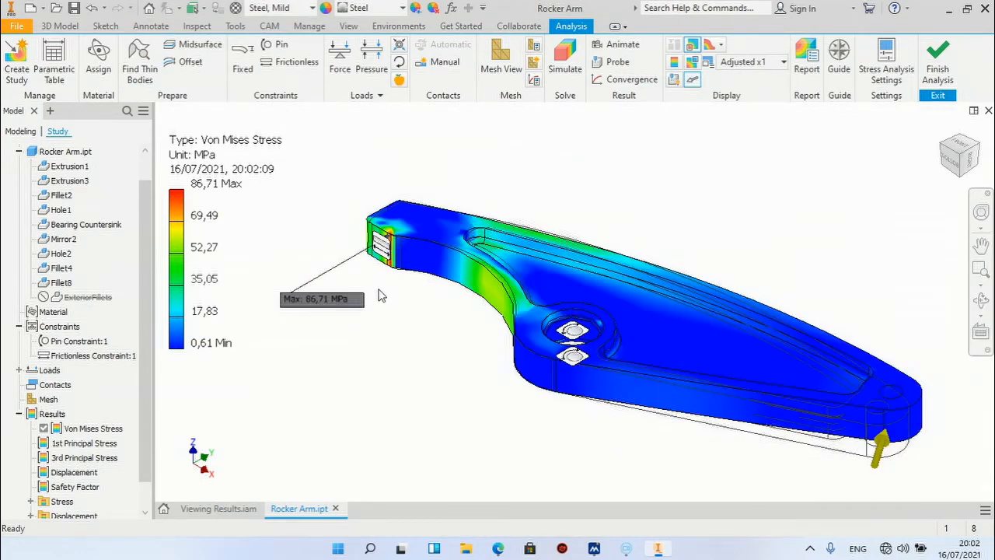
{"action": "scroll", "coordinate": [381, 296], "scroll_direction": "up", "scroll_amount": 2}
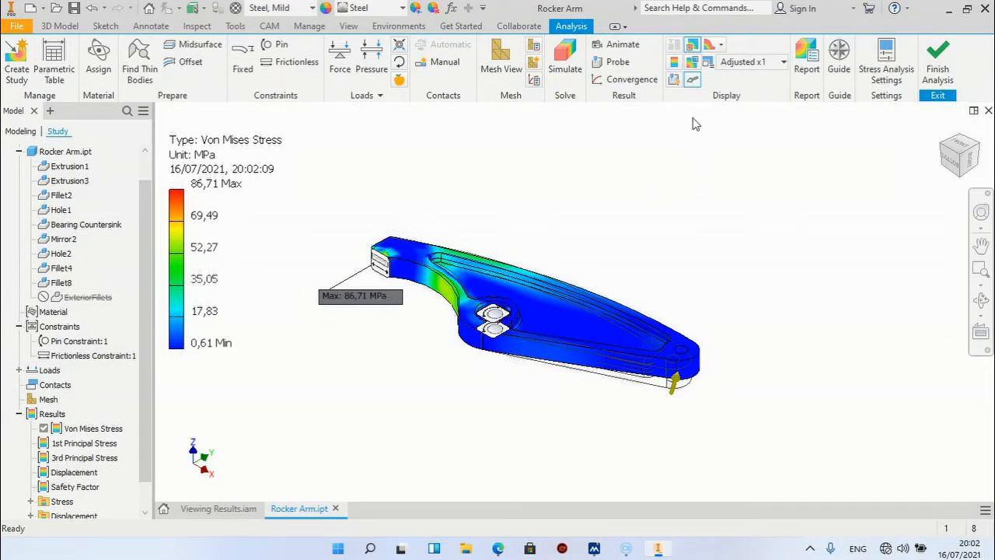
Show the minimum value label on the stress plot and view both extreme-value labels from the front.
{"action": "left_click", "coordinate": [692, 67]}
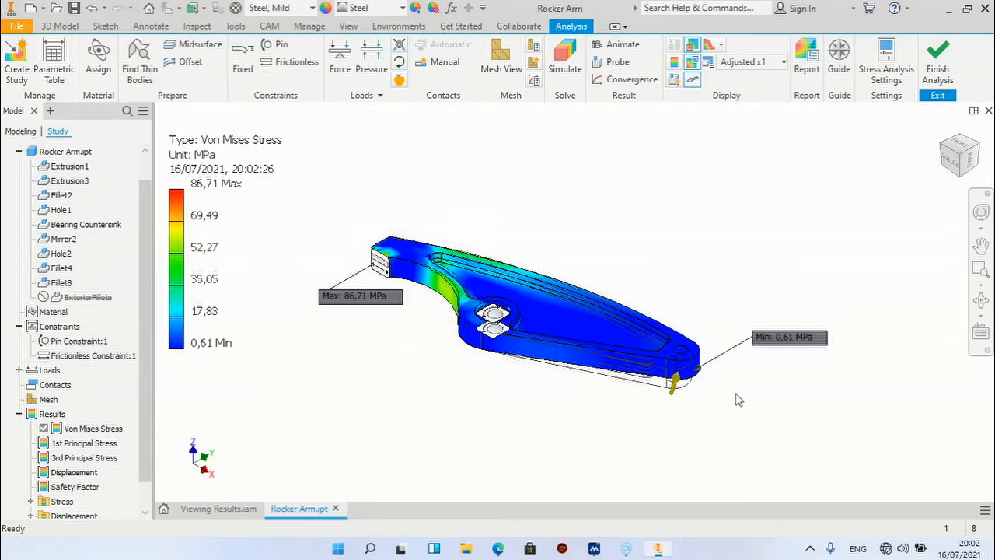
{"action": "scroll", "coordinate": [743, 391], "scroll_direction": "up", "scroll_amount": 2}
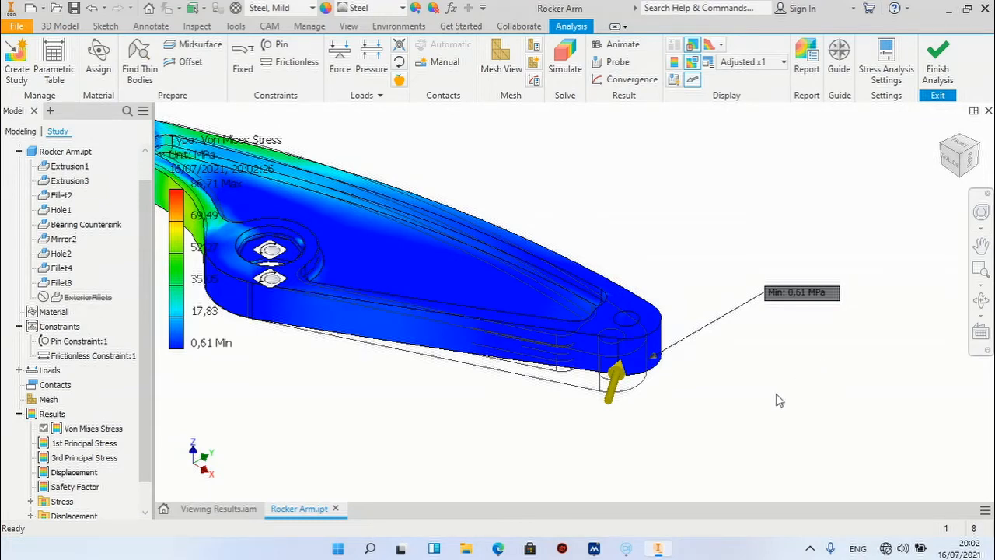
{"action": "scroll", "coordinate": [779, 400], "scroll_direction": "down", "scroll_amount": 2}
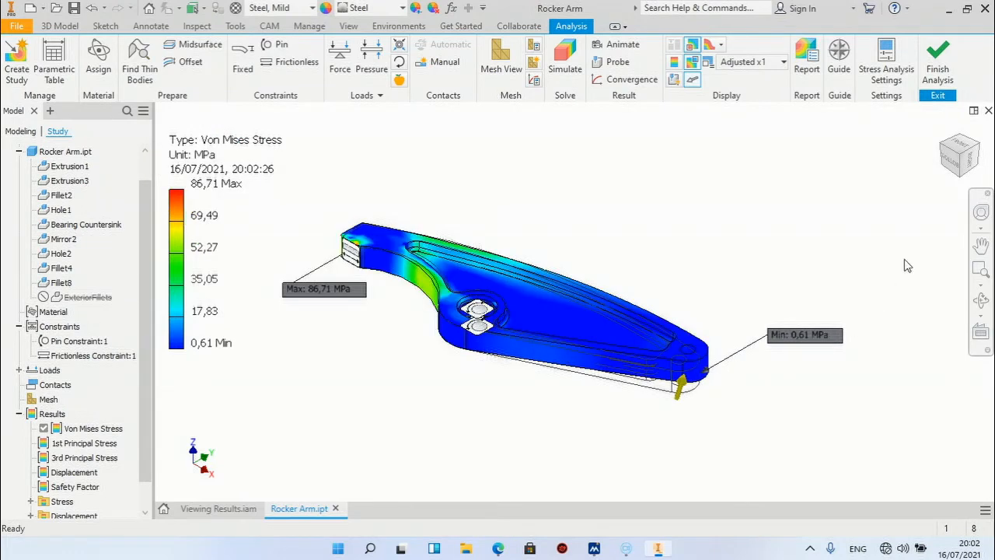
{"action": "left_click", "coordinate": [961, 147]}
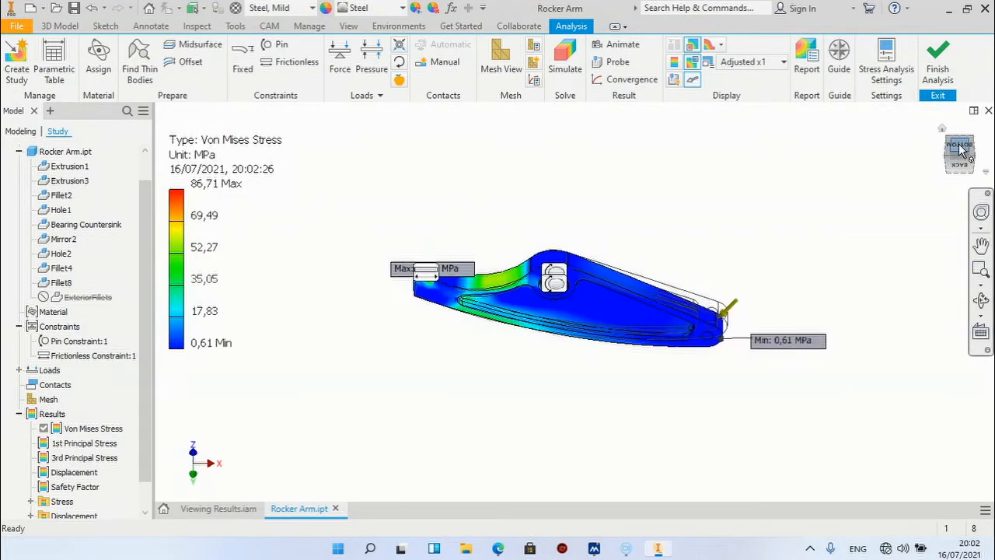
{"action": "left_click", "coordinate": [959, 146]}
{"action": "left_click", "coordinate": [960, 142]}
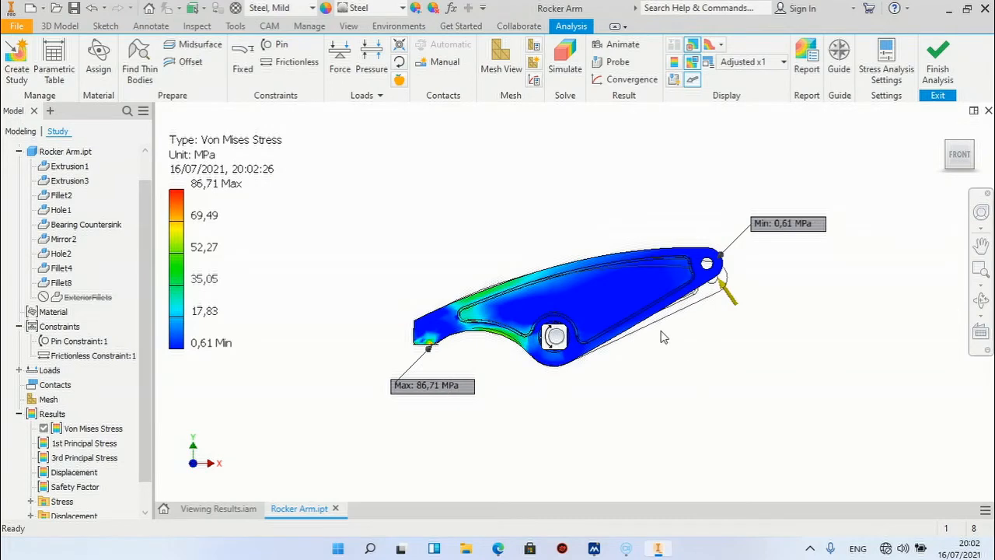
{"action": "scroll", "coordinate": [669, 334], "scroll_direction": "up", "scroll_amount": 4}
{"action": "scroll", "coordinate": [668, 335], "scroll_direction": "down", "scroll_amount": 3}
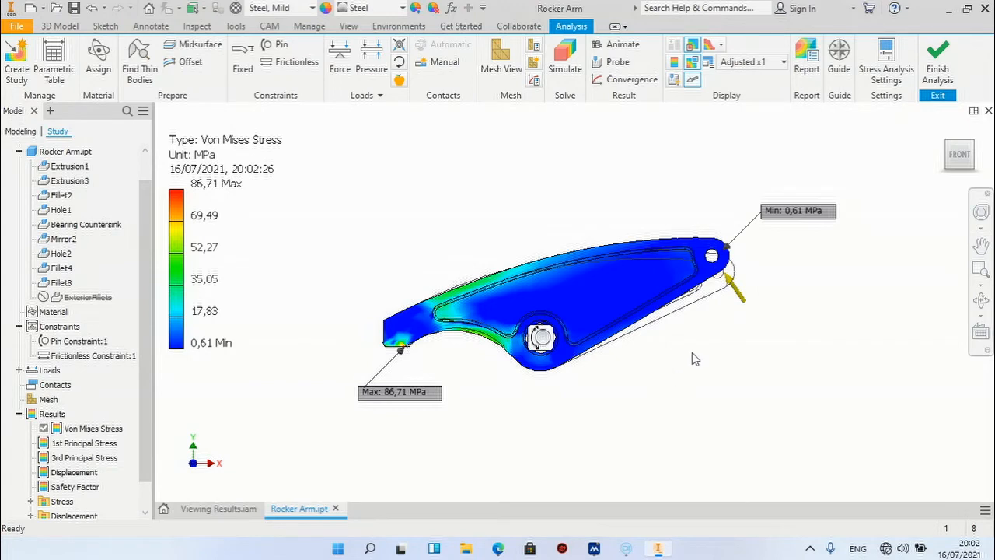
Compare the deformed arm with its original outline at the Adjusted x2 and Adjusted x5 displacement scales, and return to Adjusted x1.
{"action": "left_click", "coordinate": [762, 62]}
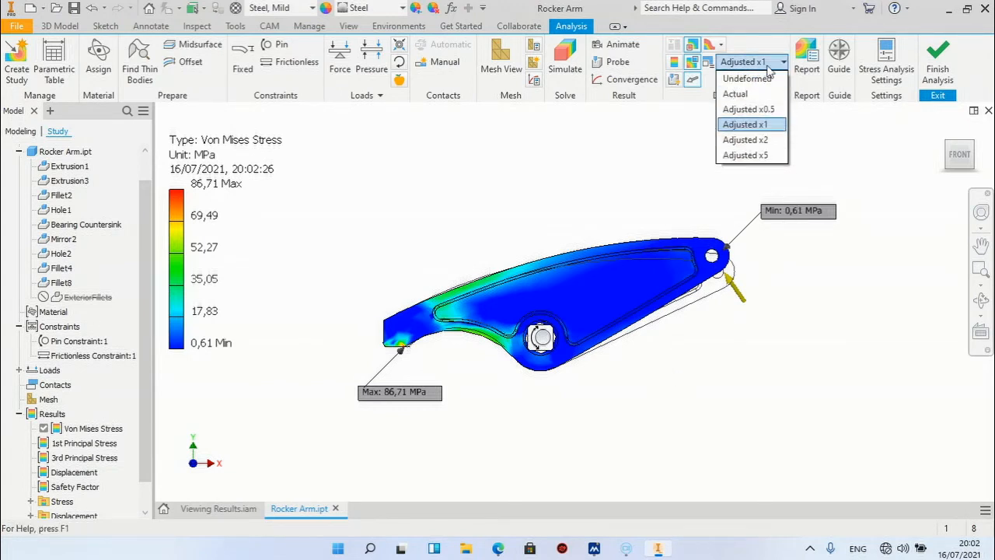
{"action": "left_click", "coordinate": [768, 140]}
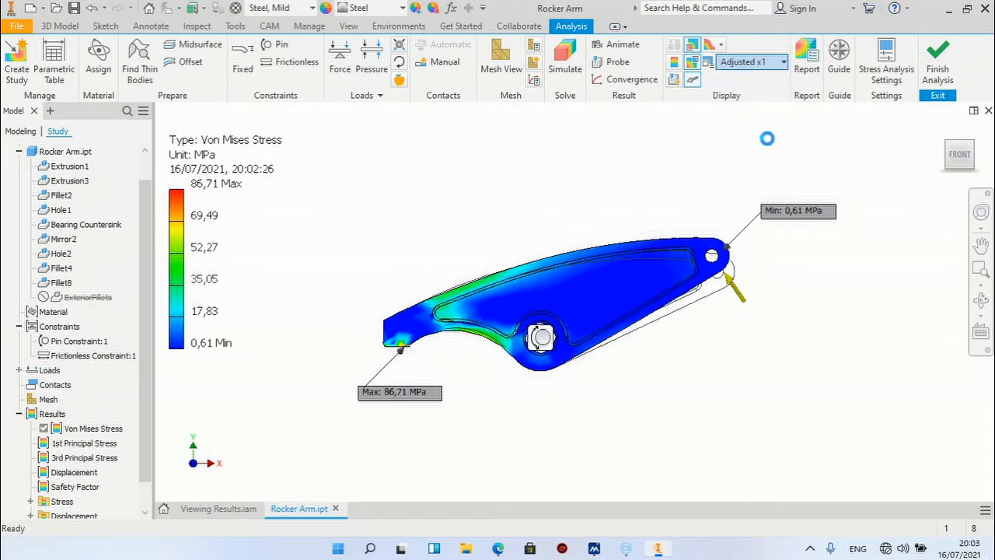
{"action": "left_click", "coordinate": [770, 62]}
{"action": "left_click", "coordinate": [770, 155]}
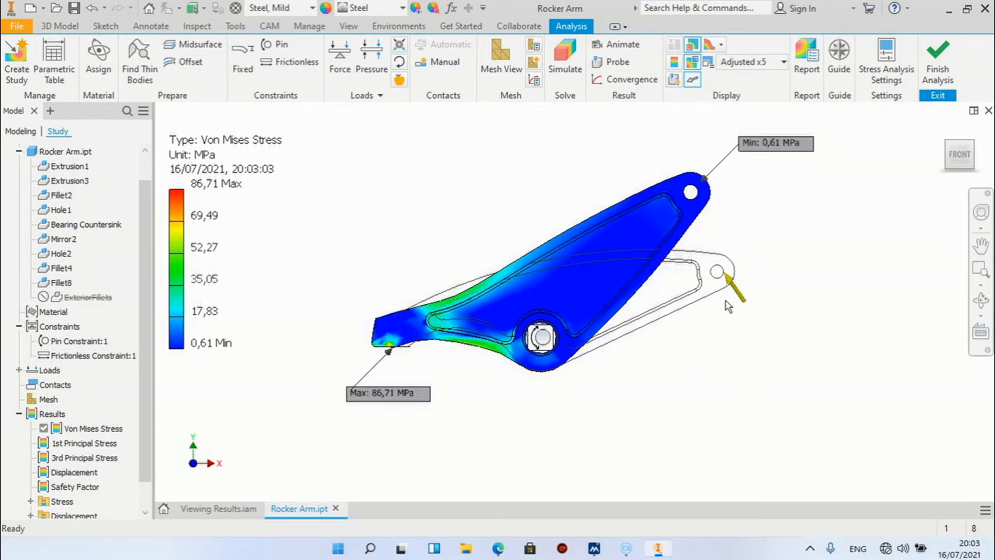
{"action": "scroll", "coordinate": [697, 267], "scroll_direction": "down", "scroll_amount": 3}
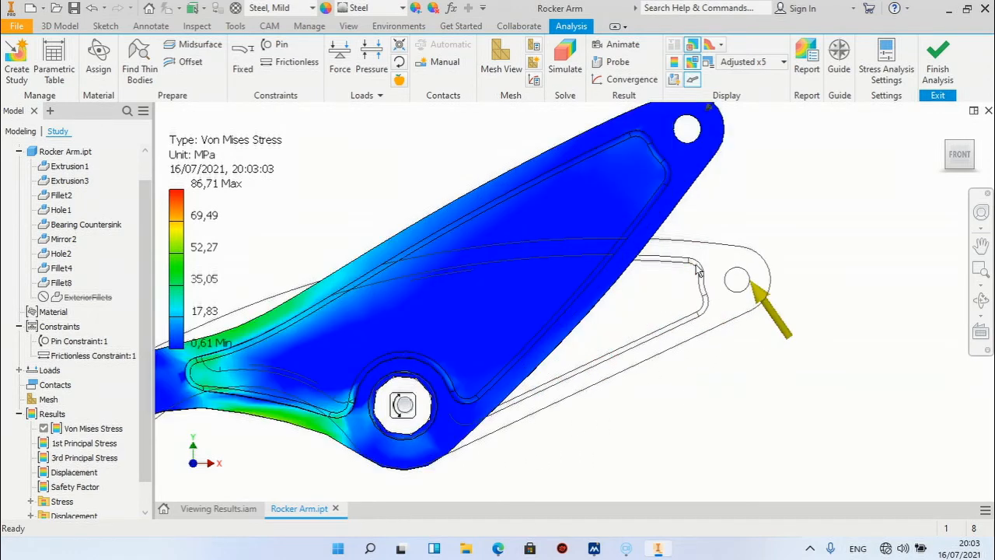
{"action": "scroll", "coordinate": [694, 271], "scroll_direction": "up", "scroll_amount": 3}
{"action": "left_click", "coordinate": [768, 62]}
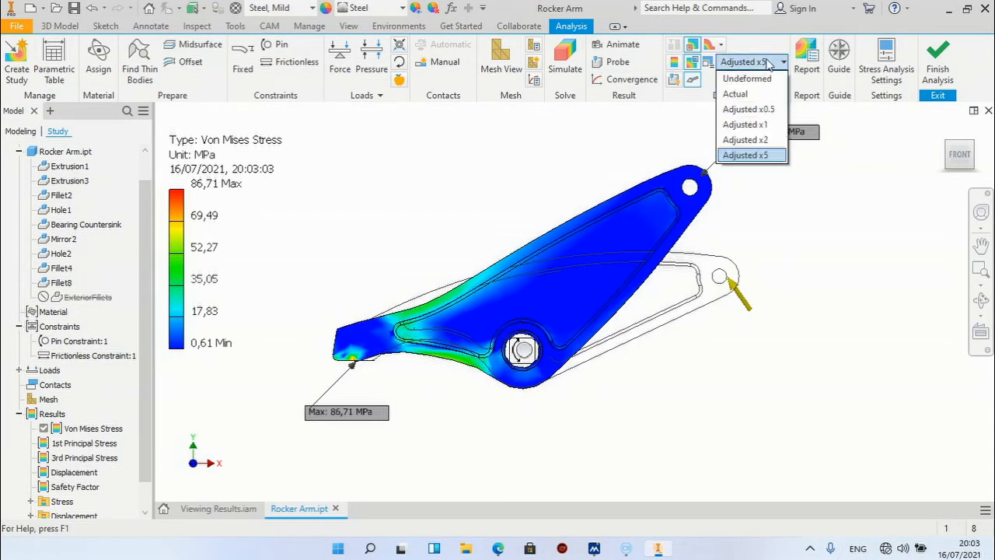
{"action": "left_click", "coordinate": [768, 126]}
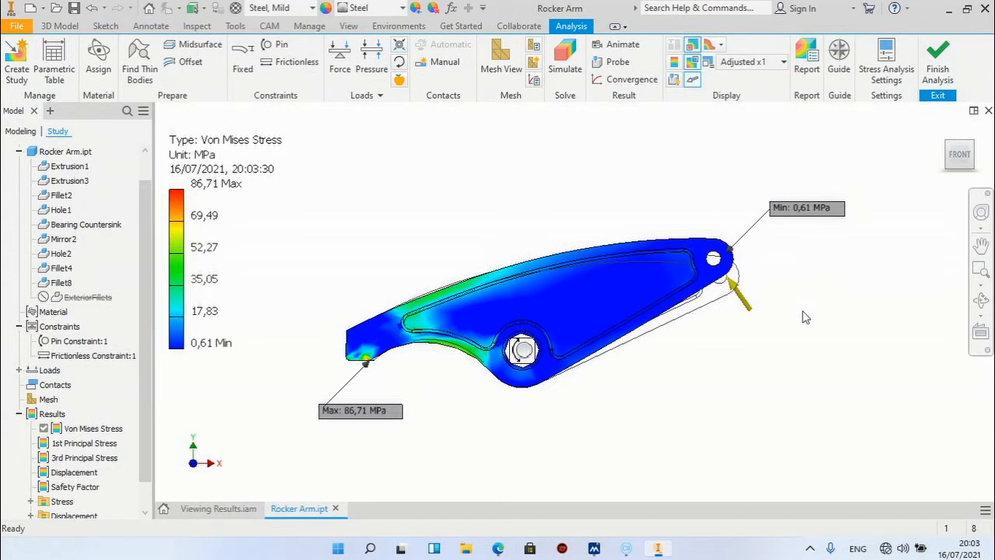
In the color bar settings, switch off the automatic maximum and set the upper limit to 60 MPa.
{"action": "left_click", "coordinate": [674, 64]}
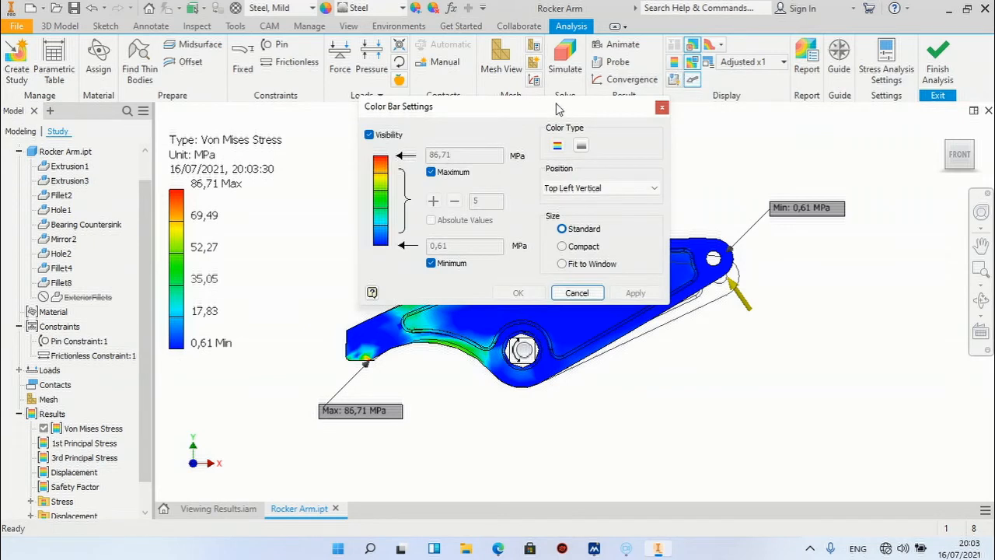
{"action": "left_click_drag", "start_coordinate": [552, 112], "coordinate": [413, 128]}
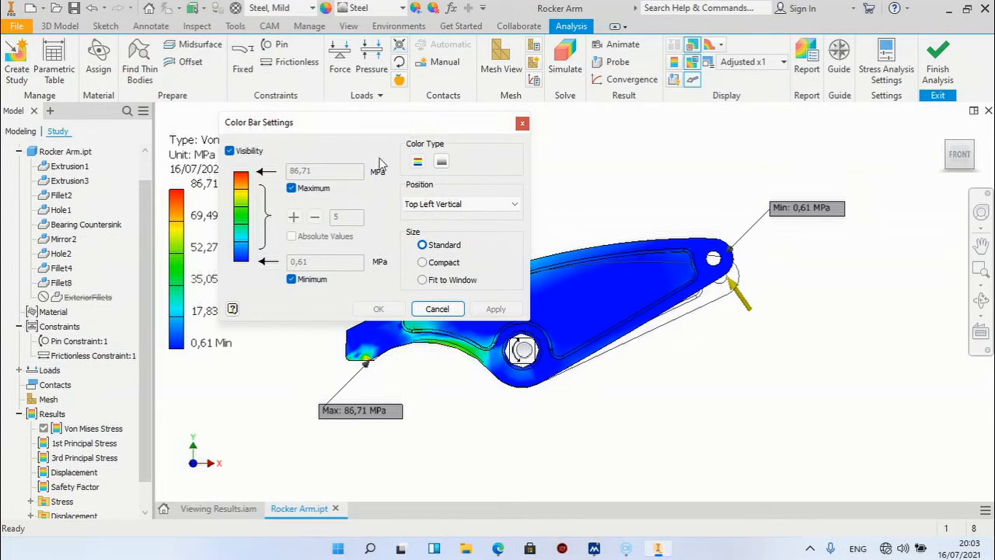
{"action": "left_click", "coordinate": [292, 189]}
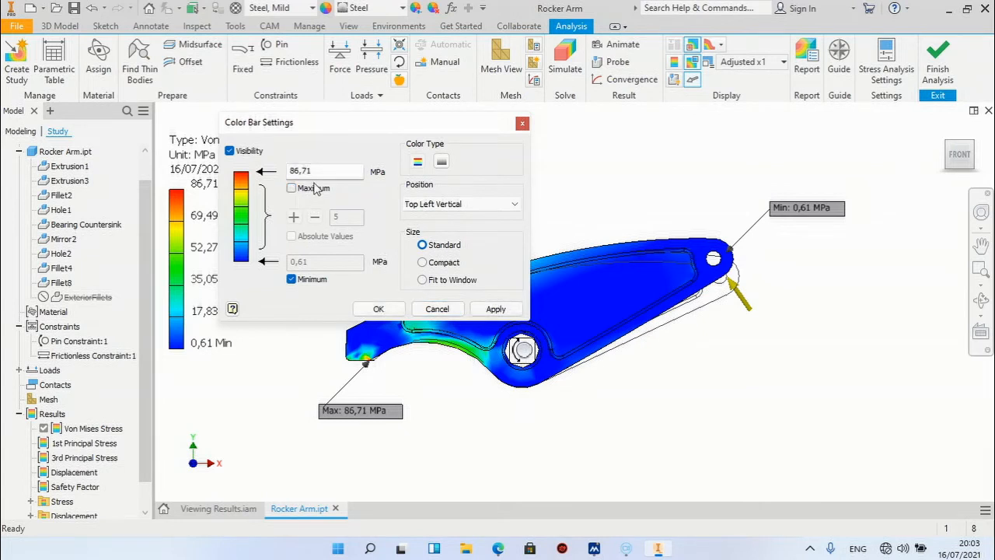
{"action": "left_click_drag", "start_coordinate": [338, 128], "coordinate": [338, 103]}
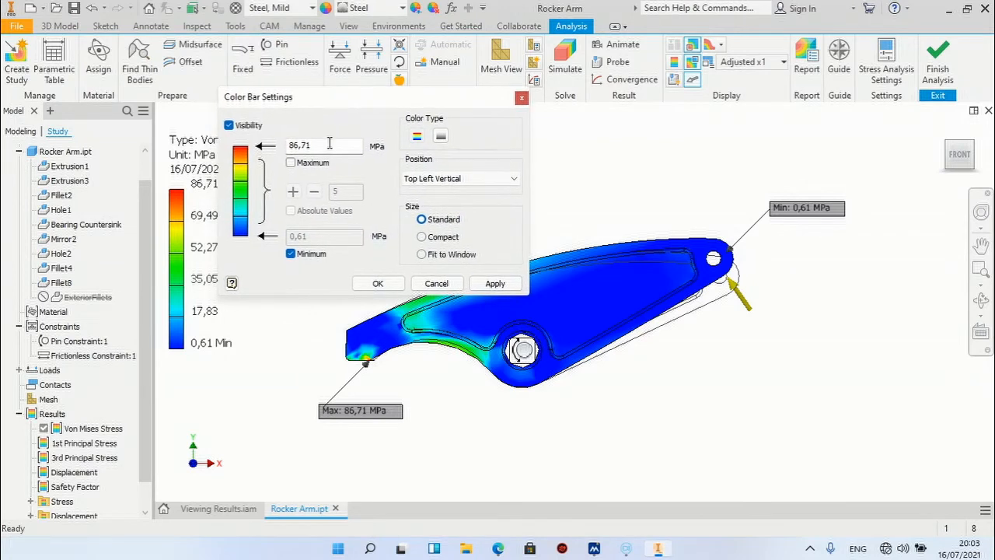
{"action": "left_click_drag", "start_coordinate": [328, 145], "coordinate": [278, 146]}
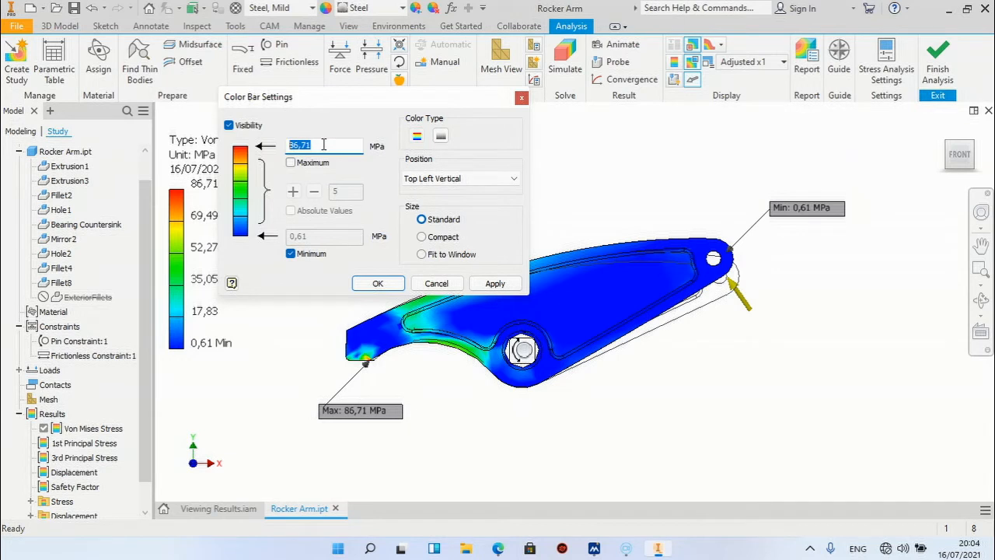
{"action": "type", "text": "60"}
Position the color bar at Bottom Right Vertical with Compact size, and accept the color bar settings.
{"action": "left_click", "coordinate": [502, 178]}
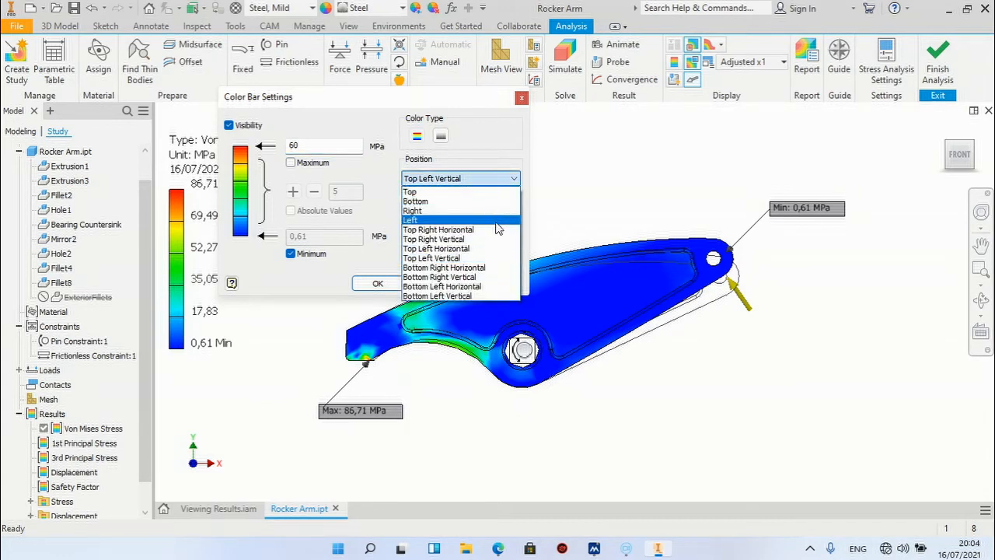
{"action": "left_click", "coordinate": [507, 277]}
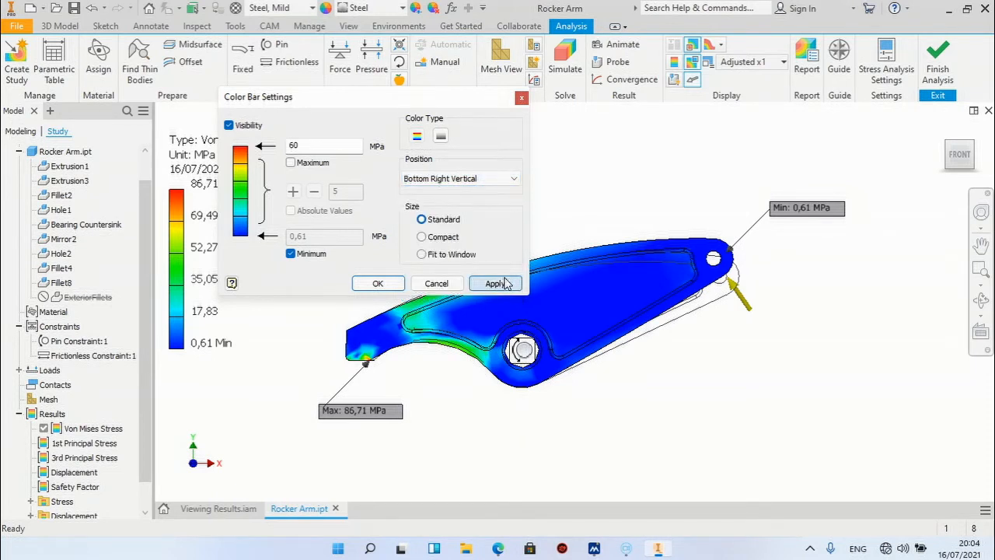
{"action": "left_click", "coordinate": [423, 237]}
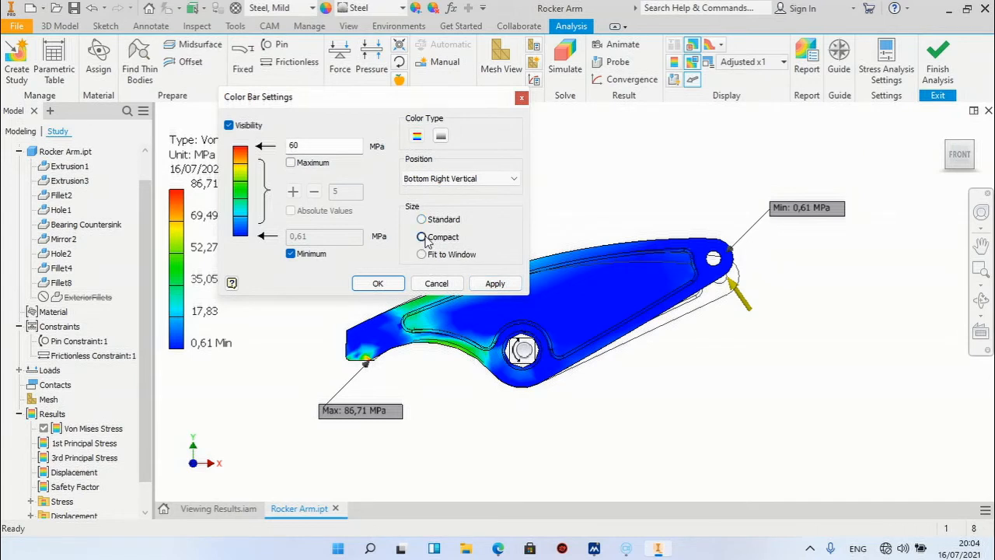
{"action": "left_click", "coordinate": [378, 283]}
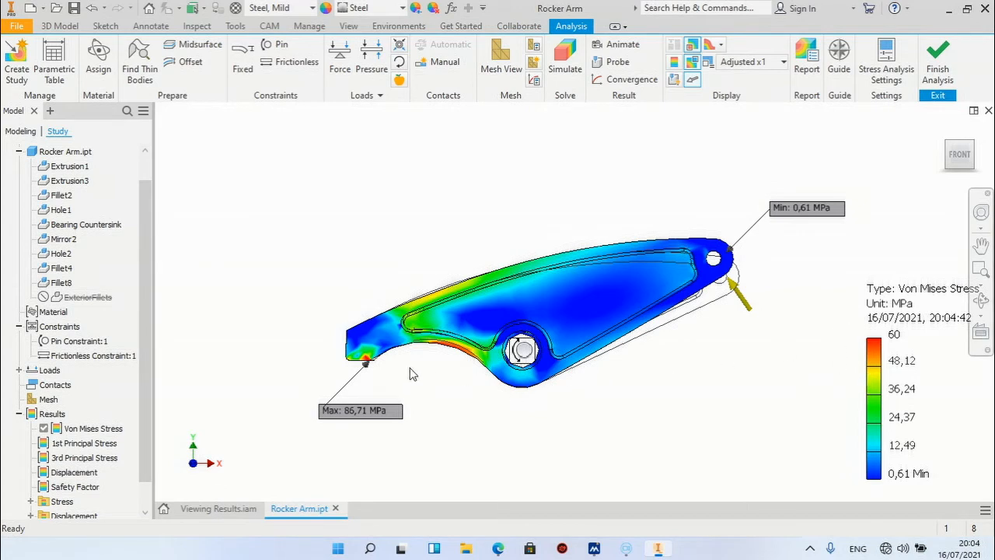
Examine the rescaled Von Mises stress colors in the home view, especially around the frictionless face and the curved edge.
{"action": "mouse_move", "coordinate": [957, 158]}
{"action": "left_click", "coordinate": [942, 131]}
{"action": "scroll", "coordinate": [401, 268], "scroll_direction": "up", "scroll_amount": 4}
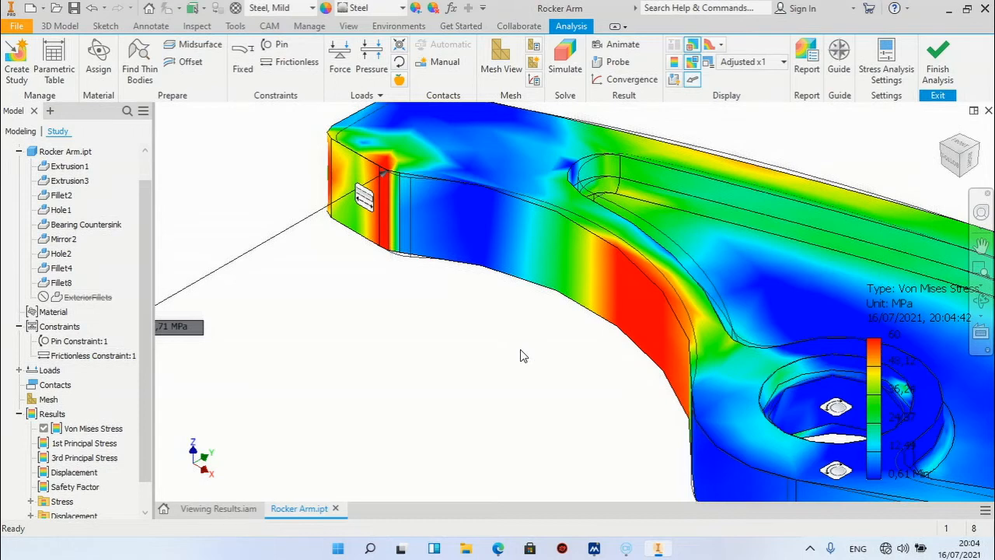
{"action": "scroll", "coordinate": [496, 324], "scroll_direction": "down", "scroll_amount": 4}
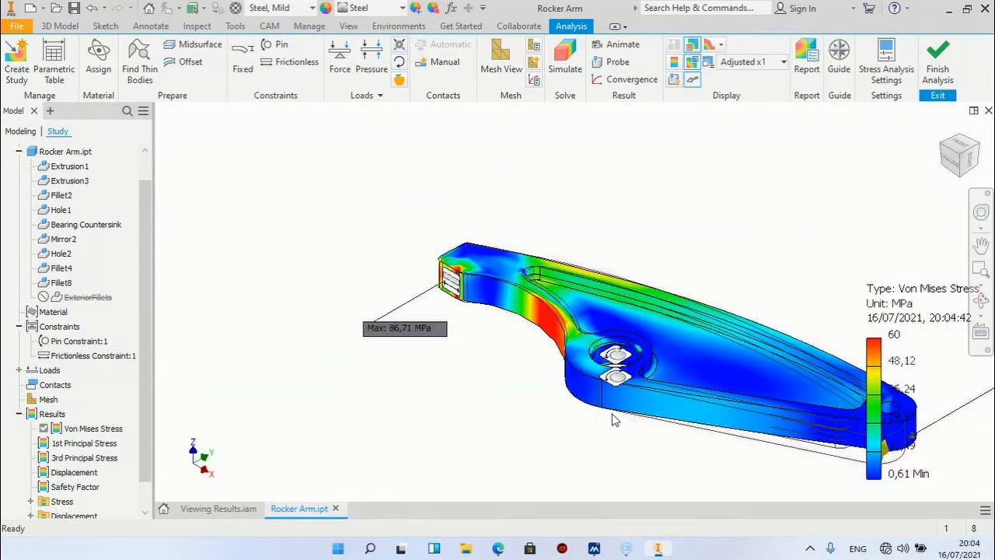
{"action": "scroll", "coordinate": [582, 390], "scroll_direction": "down", "scroll_amount": 3}
{"action": "scroll", "coordinate": [685, 415], "scroll_direction": "up", "scroll_amount": 4}
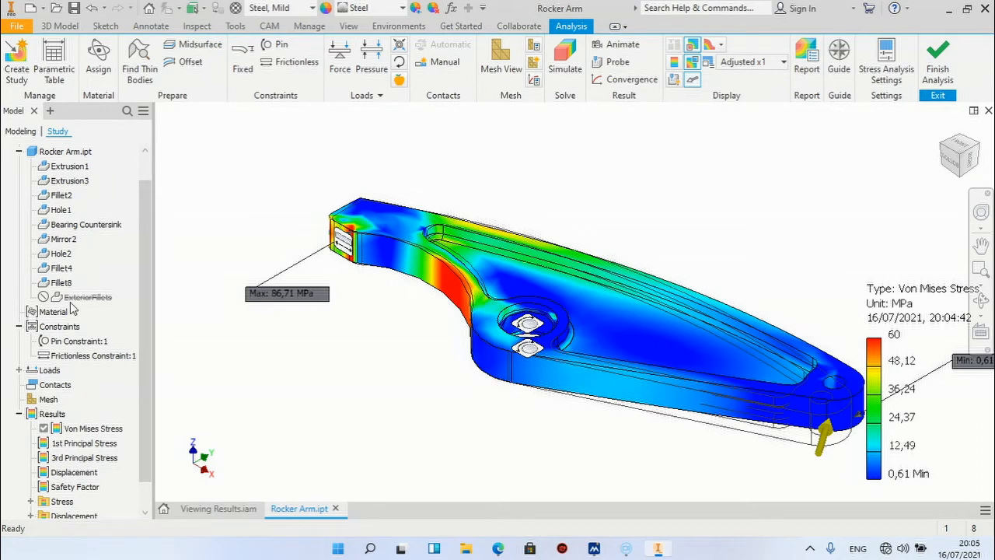
Expand the Stress, Displacement and Strain result groups and display the Equivalent Strain result on the arm.
{"action": "scroll", "coordinate": [77, 450], "scroll_direction": "down", "scroll_amount": 1}
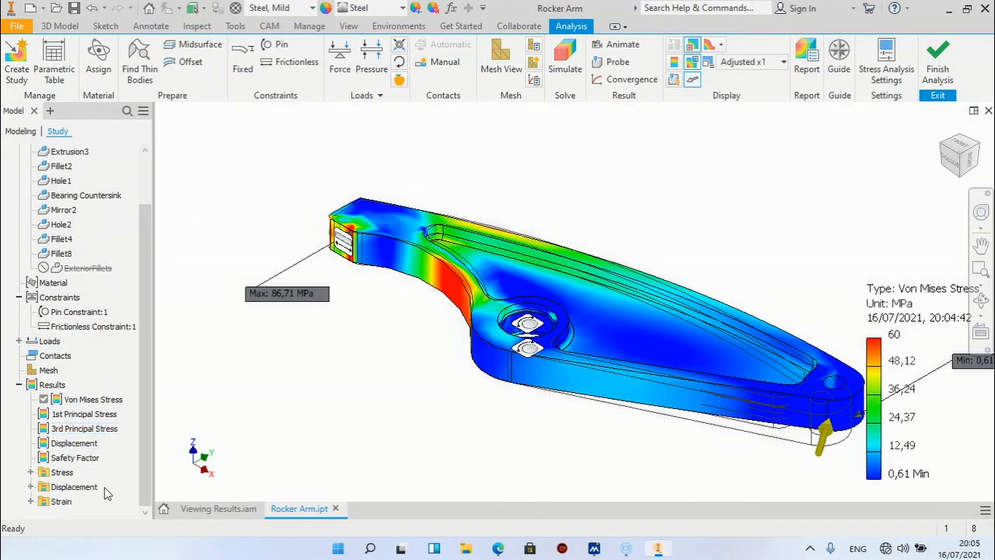
{"action": "left_click", "coordinate": [31, 473]}
{"action": "scroll", "coordinate": [39, 482], "scroll_direction": "down", "scroll_amount": 3}
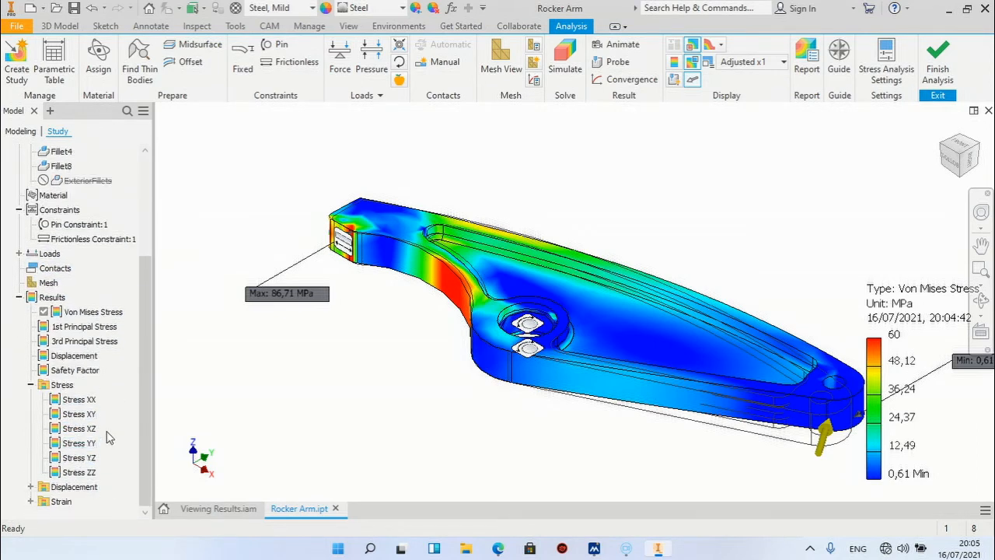
{"action": "left_click", "coordinate": [31, 487]}
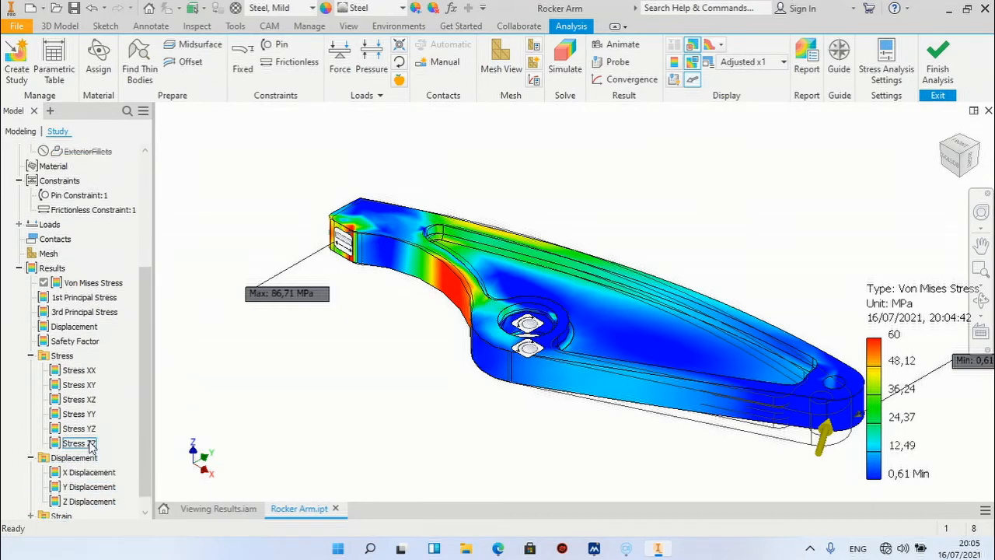
{"action": "left_click", "coordinate": [30, 501]}
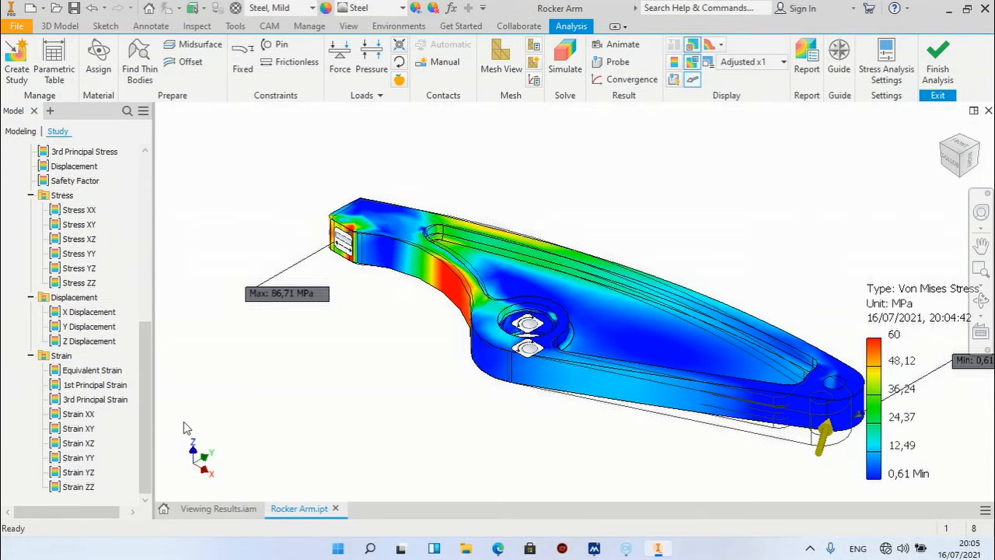
{"action": "double_click", "coordinate": [117, 370]}
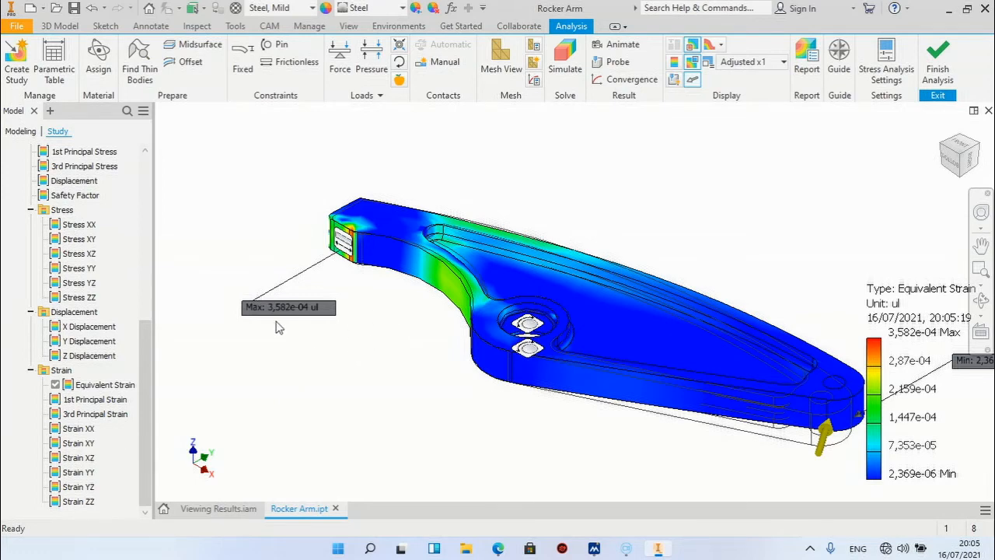
{"action": "scroll", "coordinate": [267, 314], "scroll_direction": "up", "scroll_amount": 2}
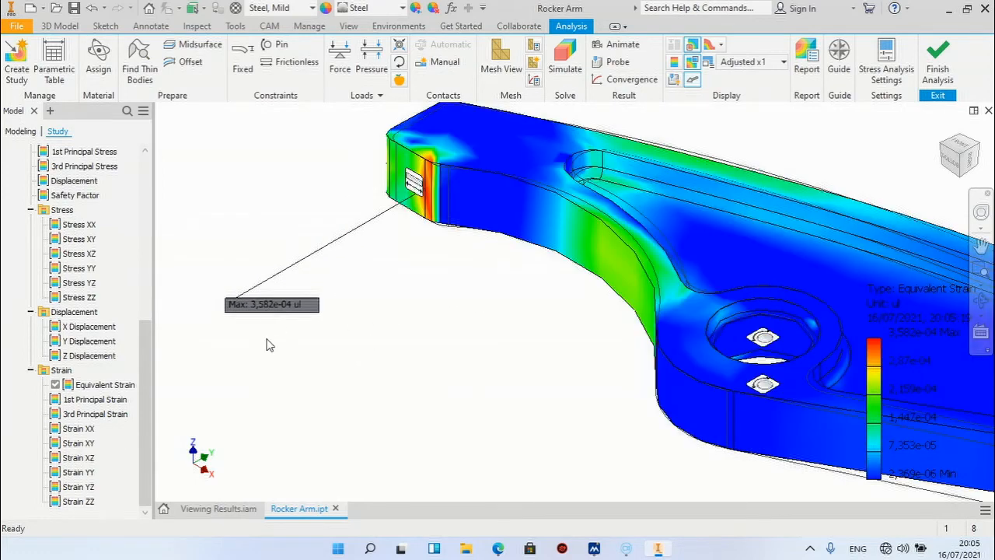
Examine the Equivalent Strain plot around the maximum marker at the frictionless face and the minimum marker at the loaded end.
{"action": "scroll", "coordinate": [266, 345], "scroll_direction": "down", "scroll_amount": 2}
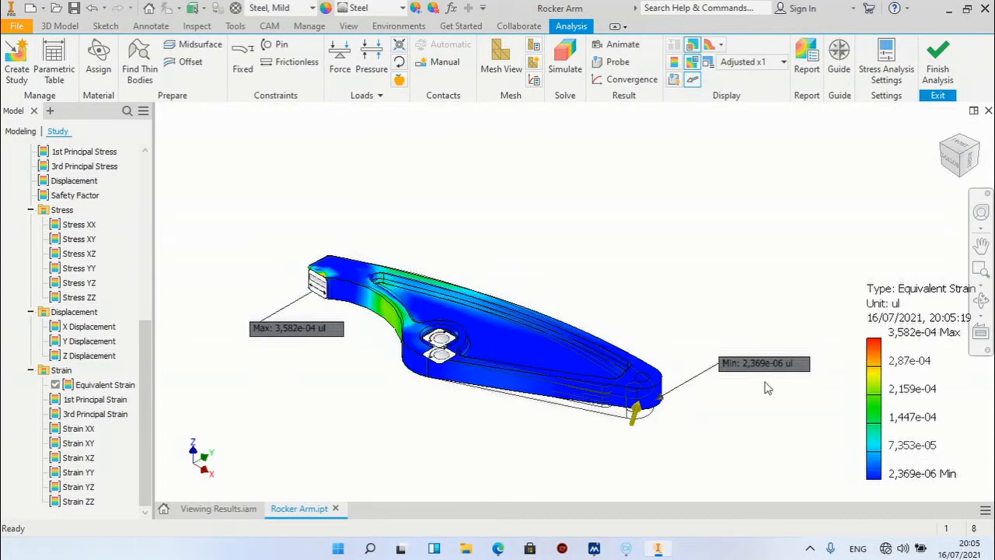
{"action": "scroll", "coordinate": [767, 389], "scroll_direction": "up", "scroll_amount": 3}
{"action": "scroll", "coordinate": [637, 330], "scroll_direction": "down", "scroll_amount": 3}
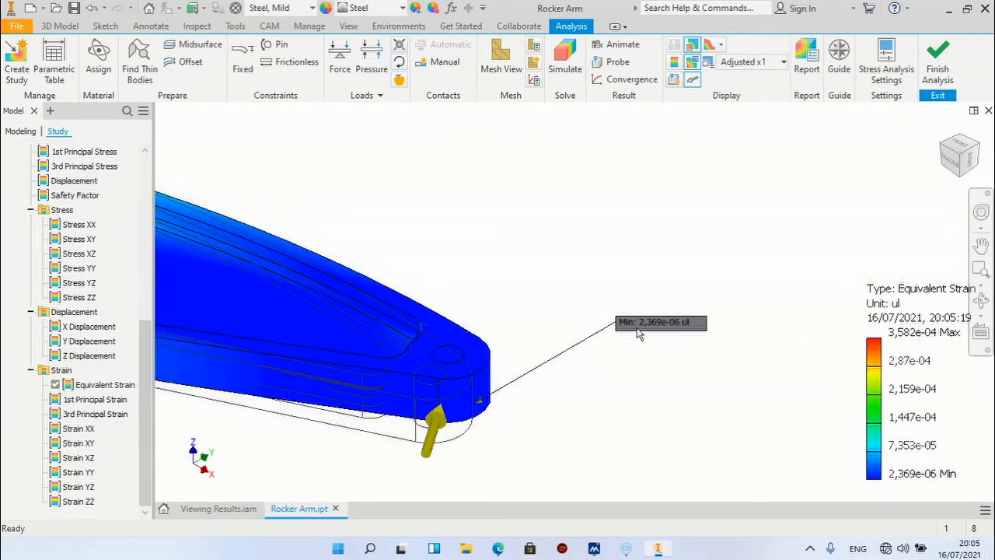
{"action": "scroll", "coordinate": [651, 367], "scroll_direction": "down", "scroll_amount": 4}
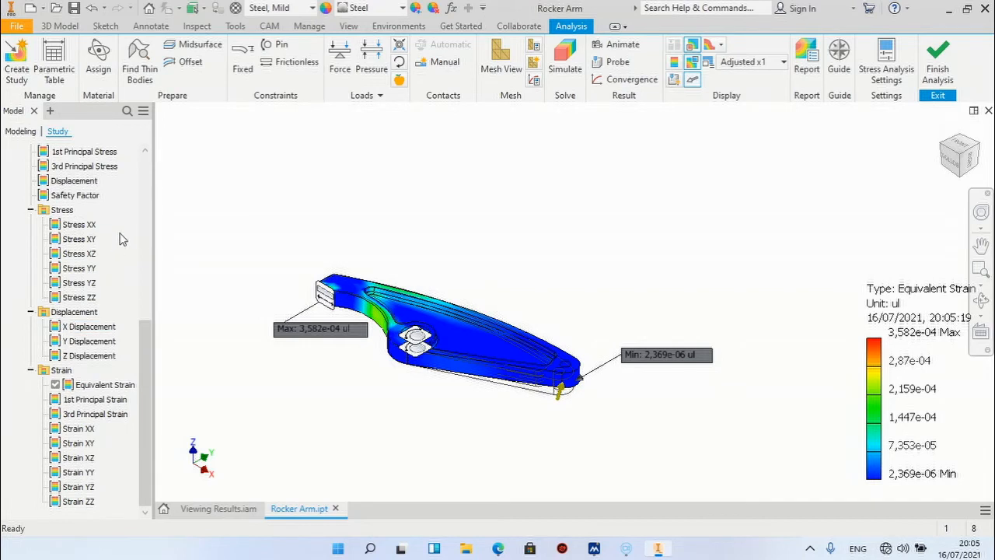
Display the Displacement result and examine its maximum at the loaded end and its minimum near the pin hole.
{"action": "scroll", "coordinate": [119, 240], "scroll_direction": "up", "scroll_amount": 1}
{"action": "double_click", "coordinate": [78, 224]}
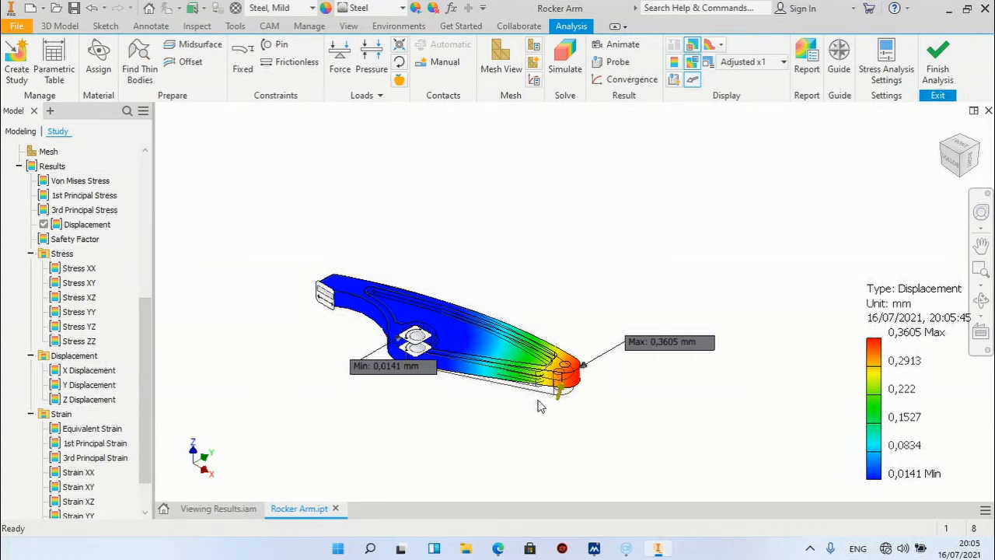
{"action": "scroll", "coordinate": [611, 368], "scroll_direction": "up", "scroll_amount": 3}
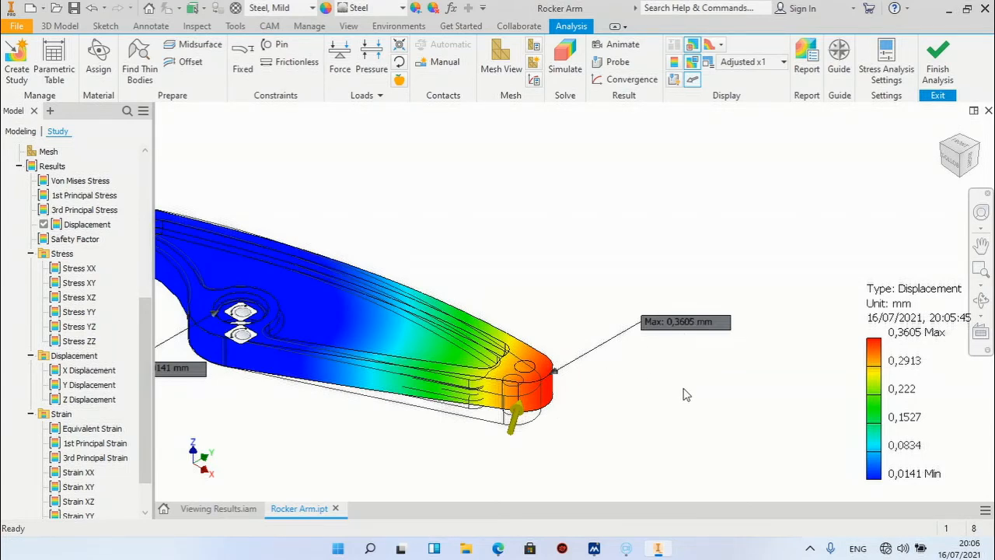
{"action": "scroll", "coordinate": [676, 397], "scroll_direction": "down", "scroll_amount": 3}
{"action": "scroll", "coordinate": [393, 401], "scroll_direction": "up", "scroll_amount": 3}
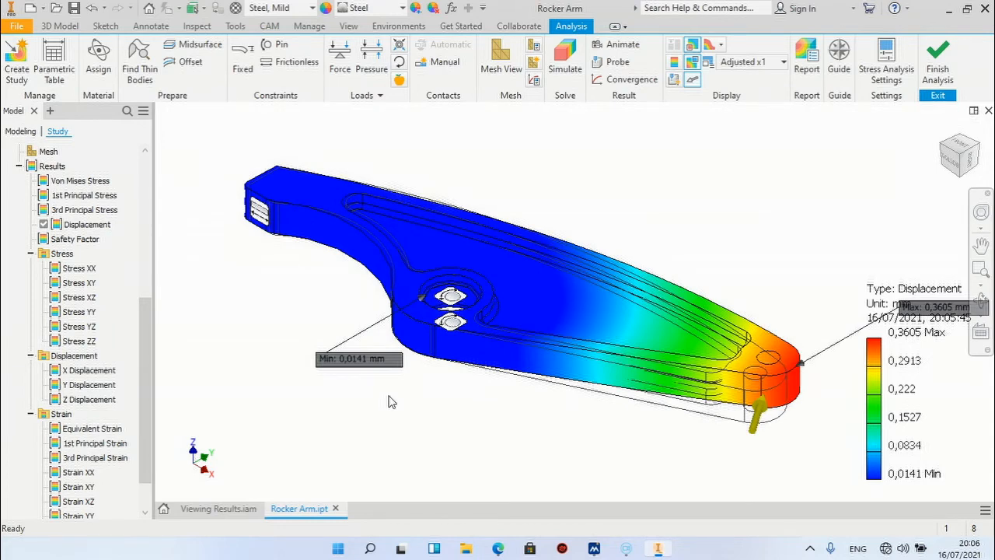
{"action": "scroll", "coordinate": [391, 401], "scroll_direction": "down", "scroll_amount": 2}
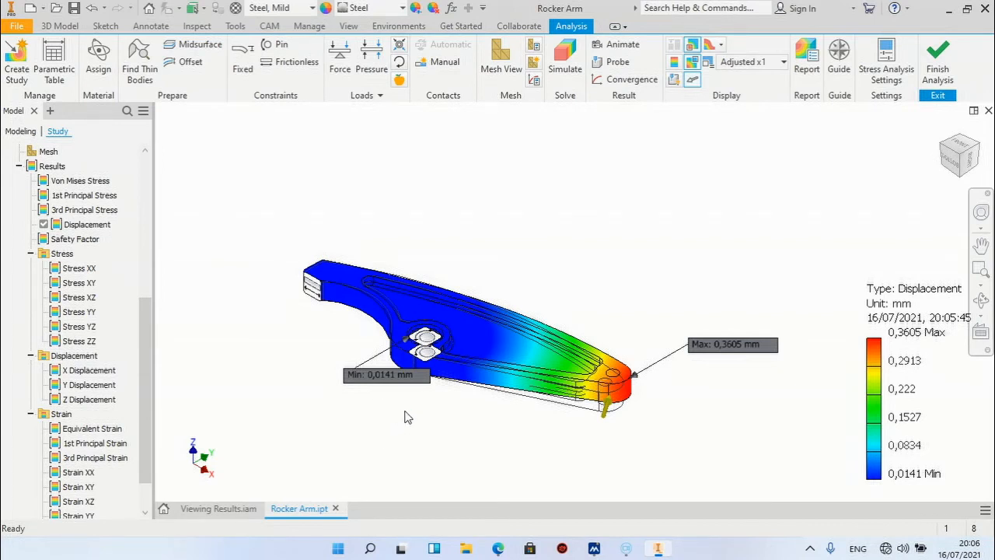
Display the Safety Factor result and examine its minimum at the frictionless face and its maximum near the pin hole.
{"action": "double_click", "coordinate": [77, 239]}
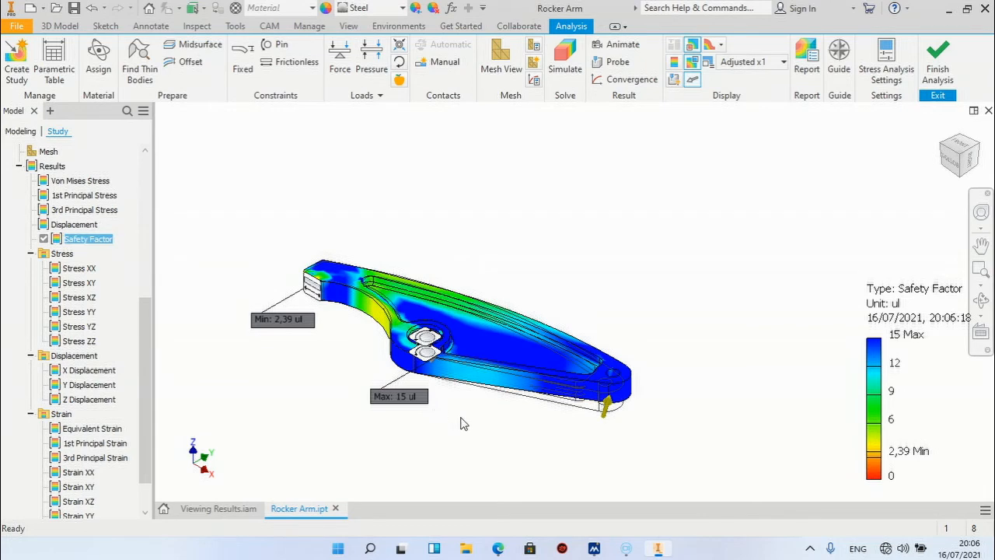
{"action": "scroll", "coordinate": [413, 403], "scroll_direction": "down", "scroll_amount": 2}
{"action": "scroll", "coordinate": [398, 398], "scroll_direction": "down", "scroll_amount": 3}
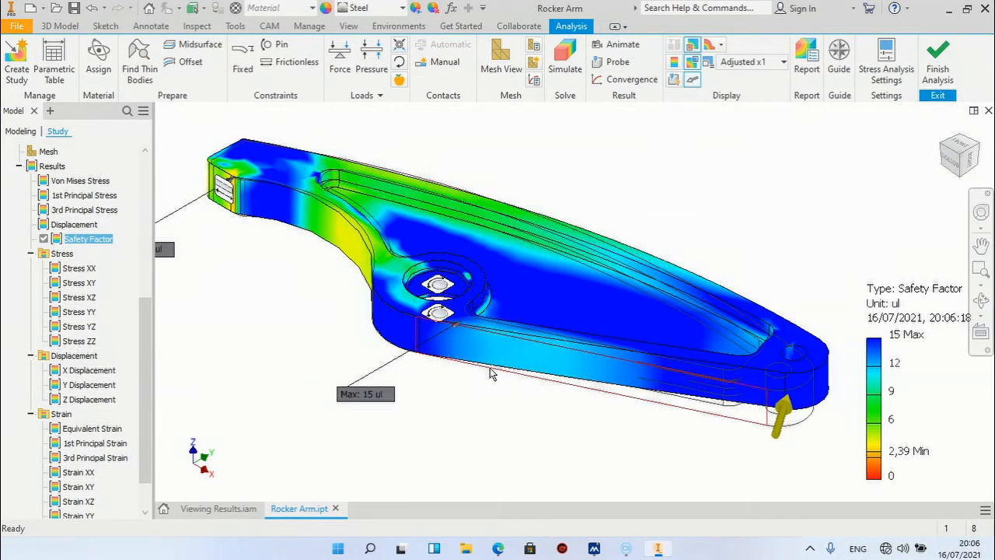
{"action": "left_click", "coordinate": [441, 366]}
{"action": "scroll", "coordinate": [451, 380], "scroll_direction": "up", "scroll_amount": 2}
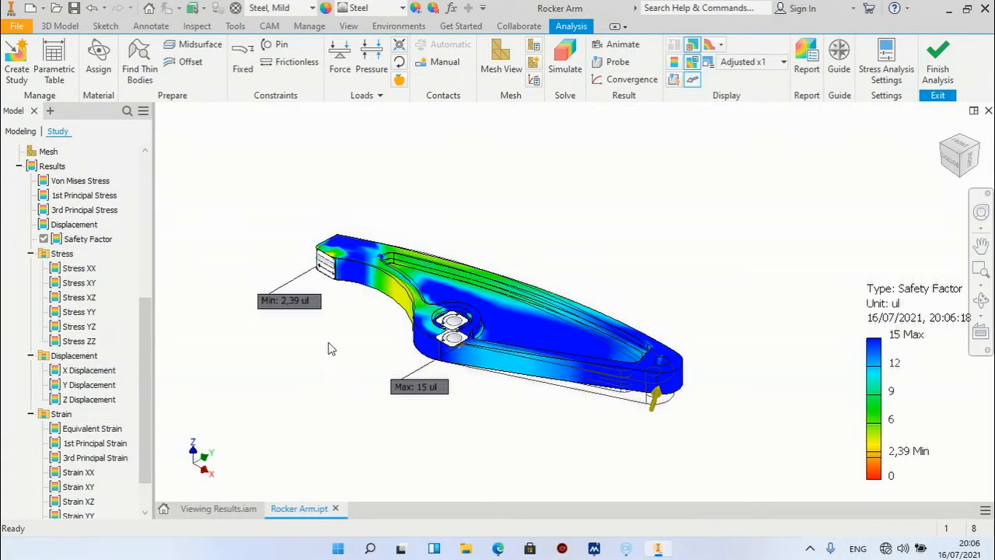
{"action": "scroll", "coordinate": [289, 301], "scroll_direction": "down", "scroll_amount": 4}
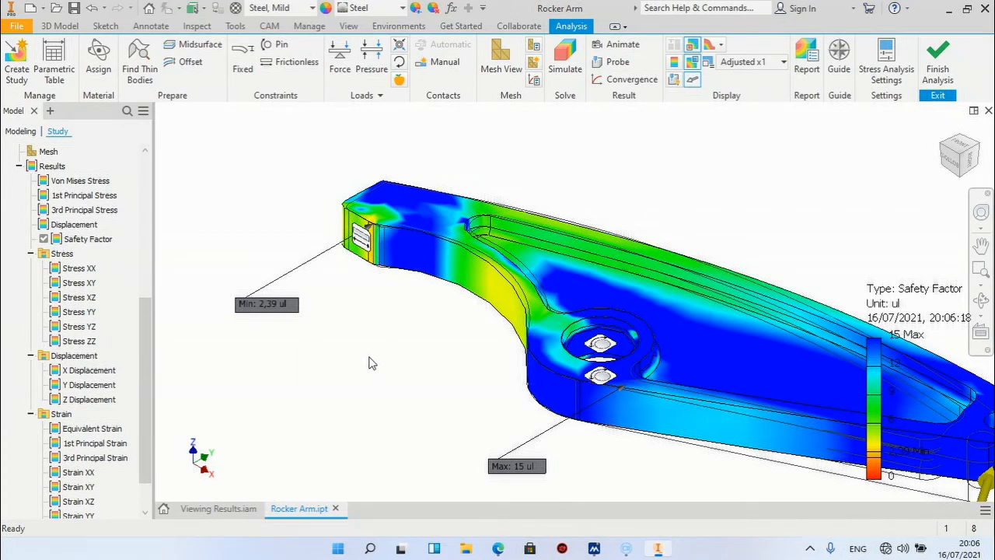
{"action": "scroll", "coordinate": [370, 350], "scroll_direction": "down", "scroll_amount": 3}
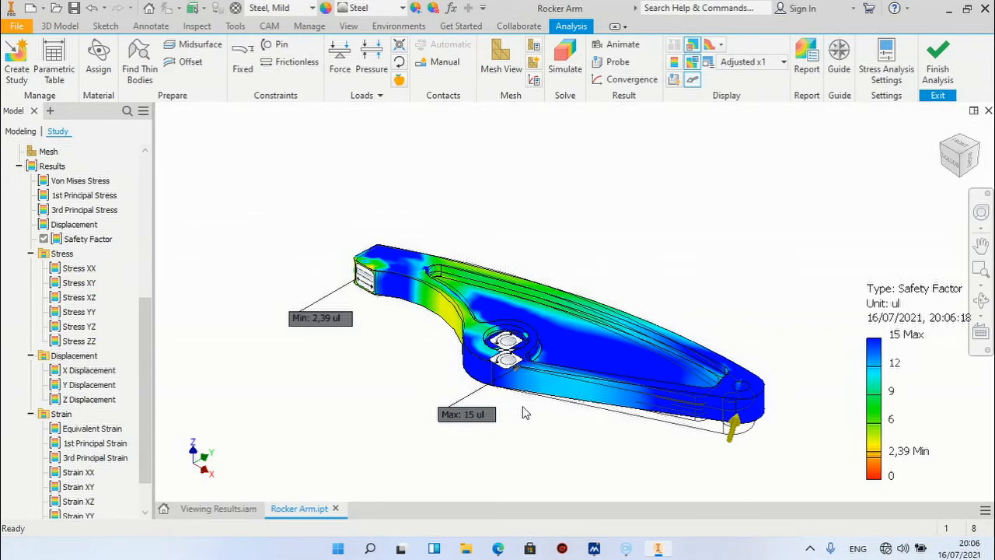
Display the Von Mises Stress result again and return the arm to the home view.
{"action": "scroll", "coordinate": [113, 269], "scroll_direction": "up", "scroll_amount": 2}
{"action": "left_click", "coordinate": [100, 269]}
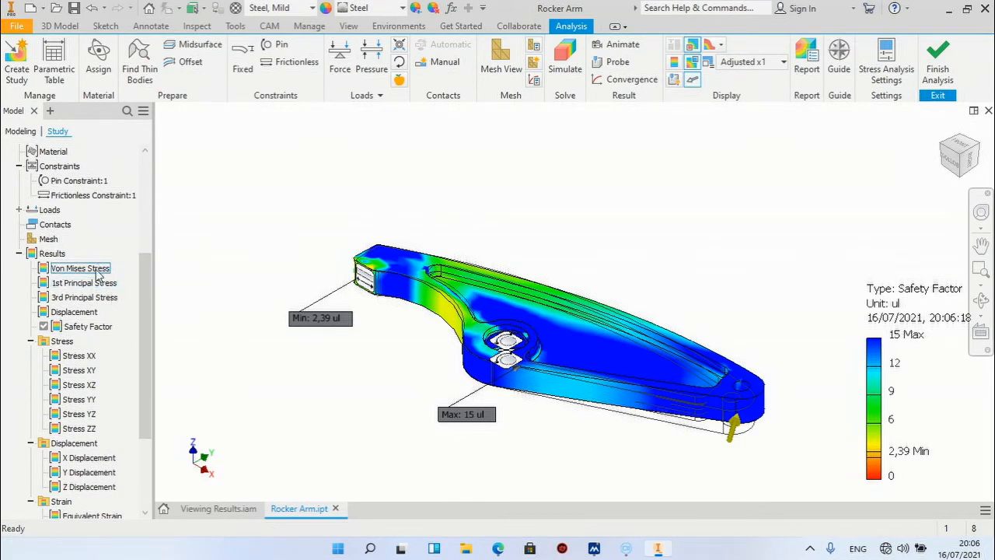
{"action": "double_click", "coordinate": [97, 269]}
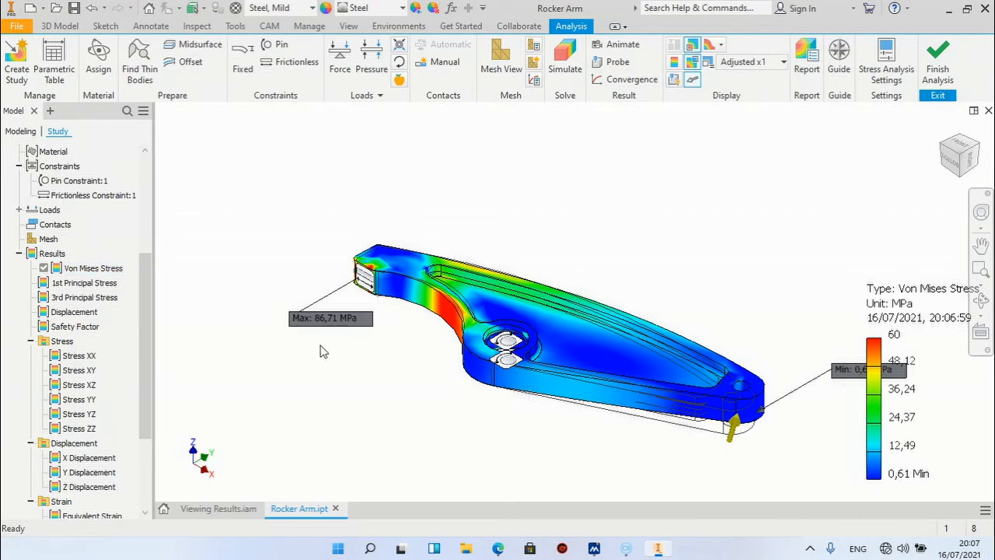
{"action": "scroll", "coordinate": [325, 378], "scroll_direction": "down", "scroll_amount": 3}
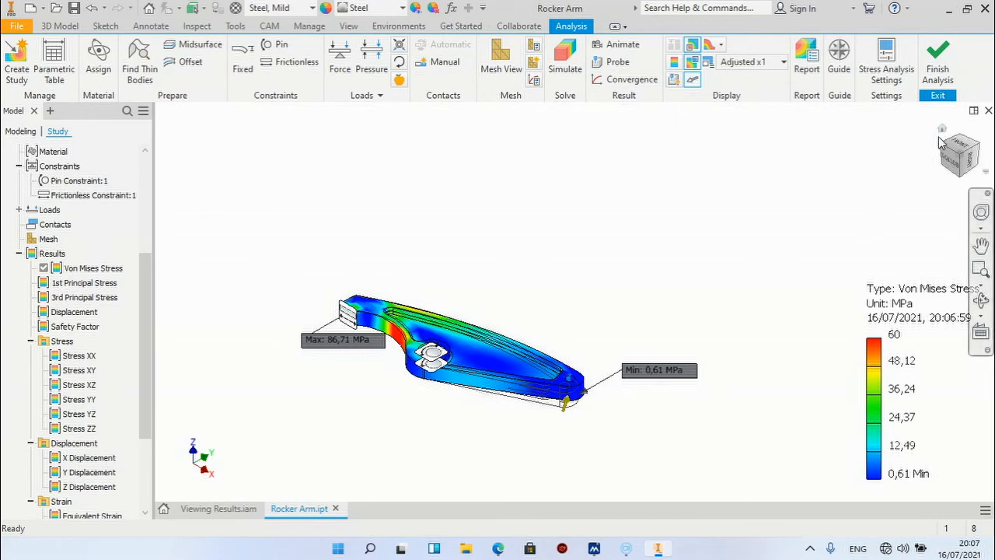
{"action": "left_click", "coordinate": [943, 132]}
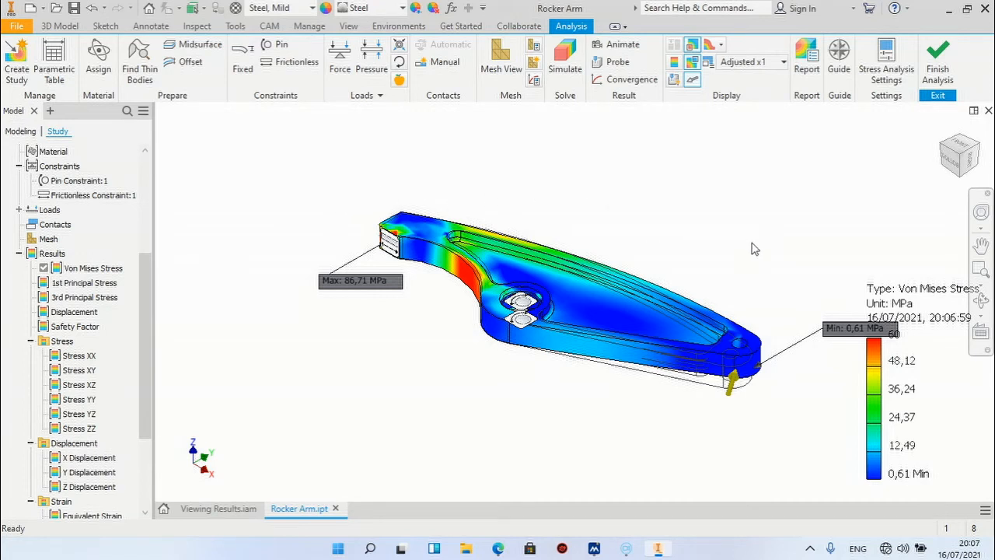
Start a complete report of the study and check its title and author fields.
{"action": "left_click", "coordinate": [815, 77]}
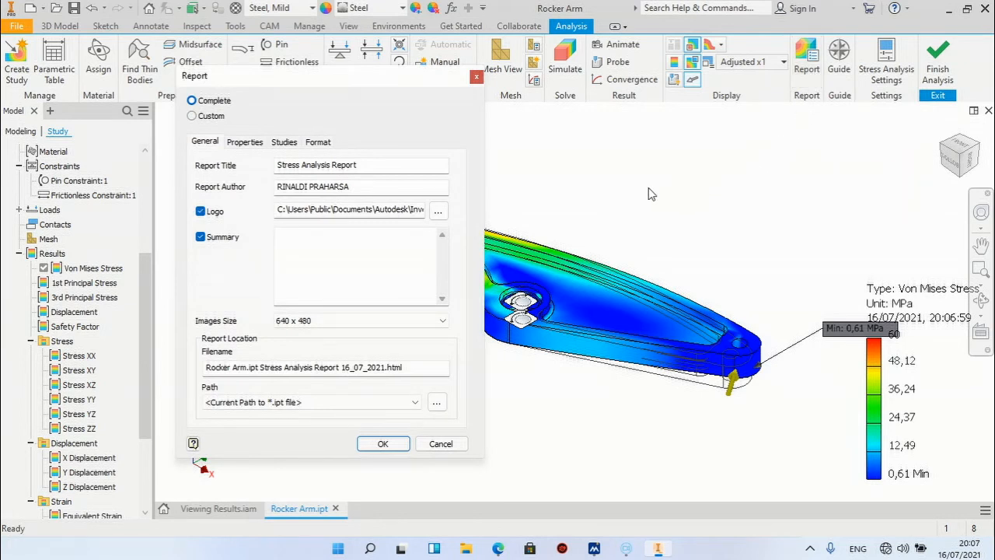
{"action": "left_click_drag", "start_coordinate": [384, 82], "coordinate": [402, 82]}
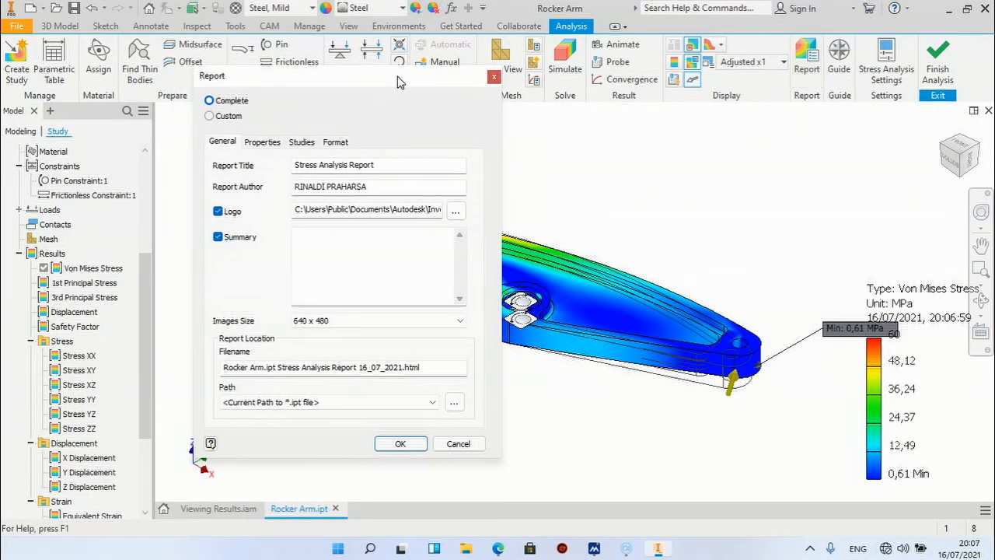
{"action": "left_click", "coordinate": [408, 160]}
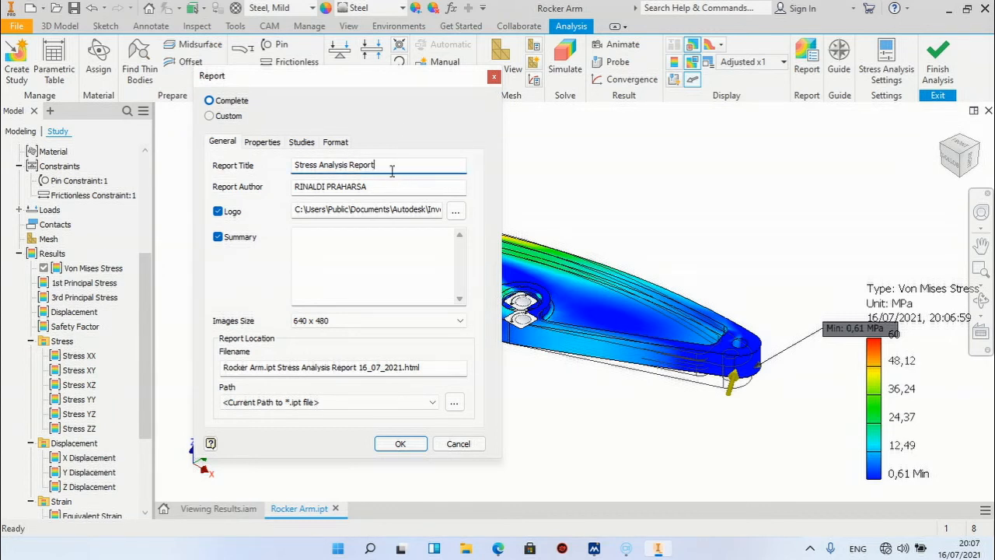
{"action": "left_click", "coordinate": [381, 187]}
{"action": "left_click", "coordinate": [456, 213]}
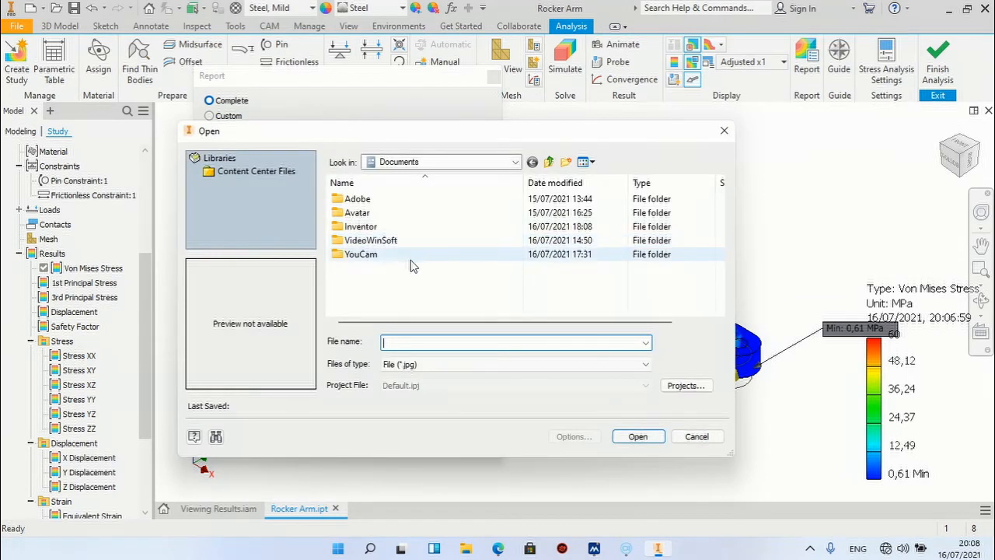
{"action": "left_click", "coordinate": [513, 162]}
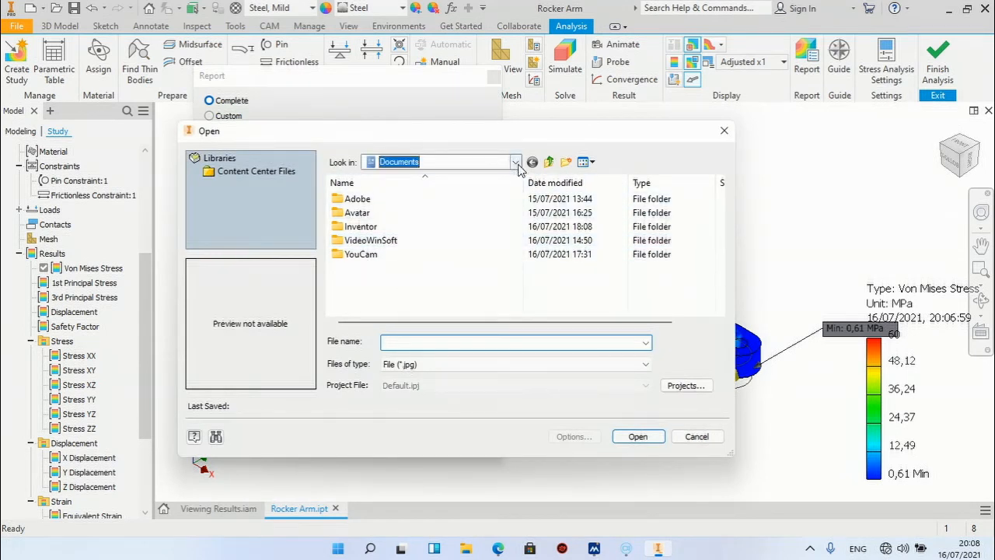
{"action": "left_click", "coordinate": [516, 162]}
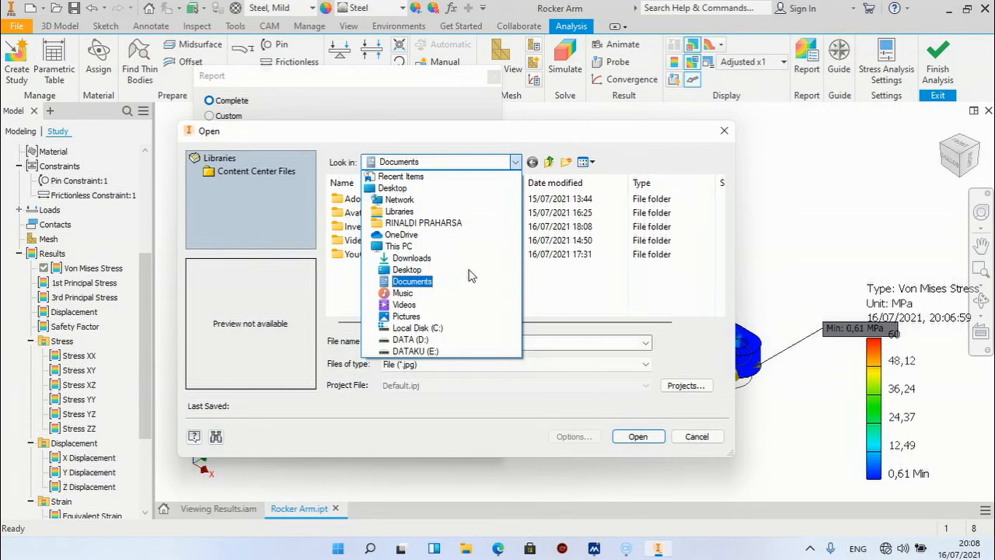
{"action": "left_click", "coordinate": [515, 162]}
{"action": "left_click", "coordinate": [696, 436]}
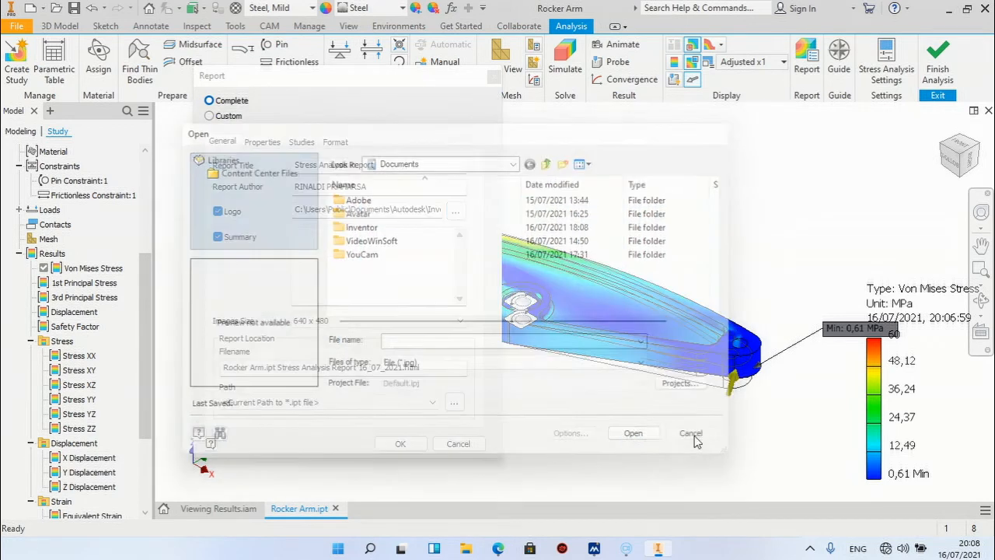
Keep the report image size at 640 x 480 and generate the report, overwriting the existing HTML file.
{"action": "left_click", "coordinate": [370, 327]}
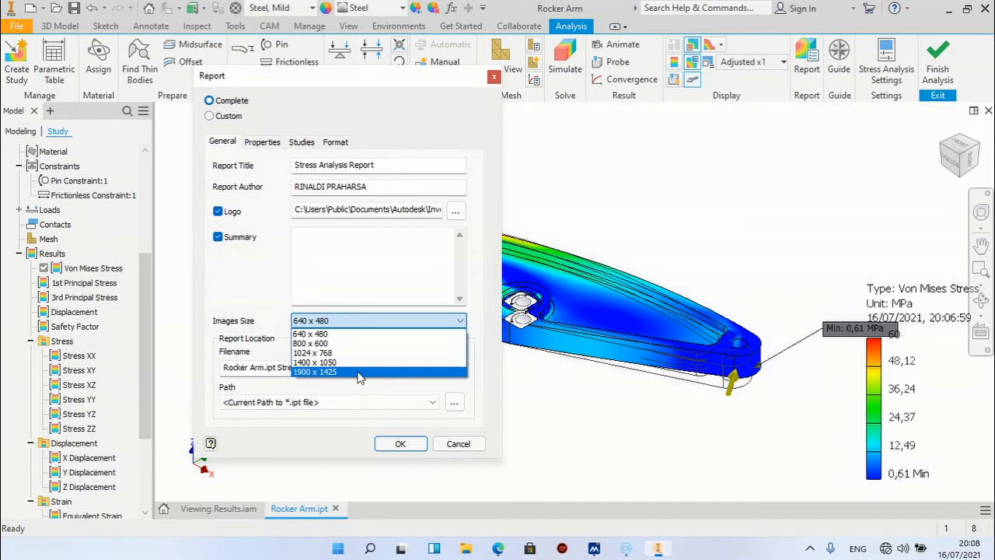
{"action": "left_click", "coordinate": [363, 321]}
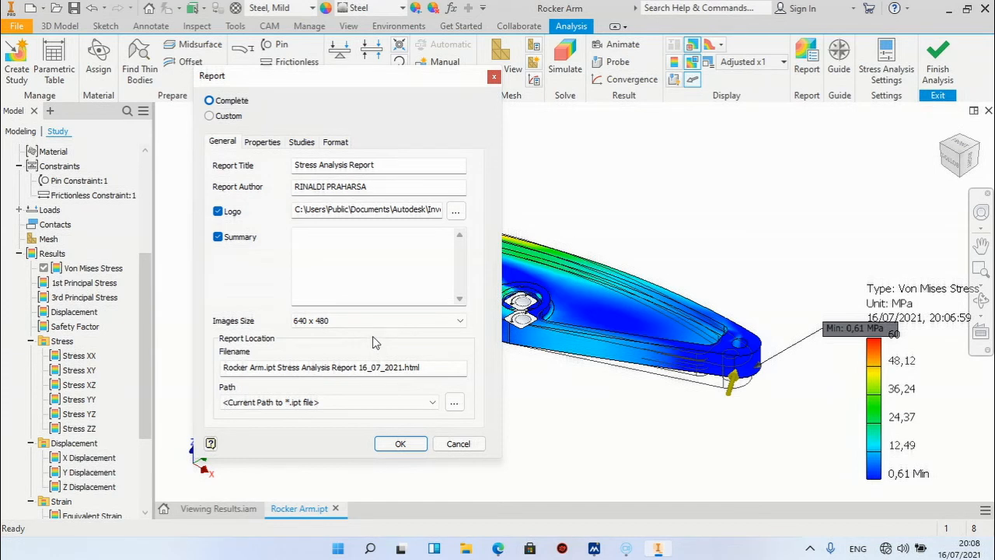
{"action": "left_click", "coordinate": [418, 444]}
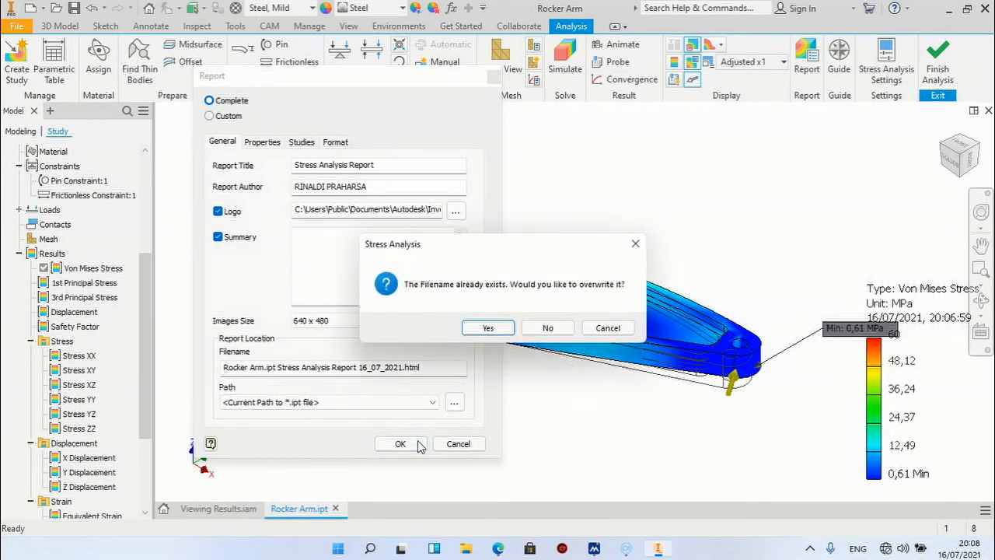
{"action": "left_click", "coordinate": [483, 329]}
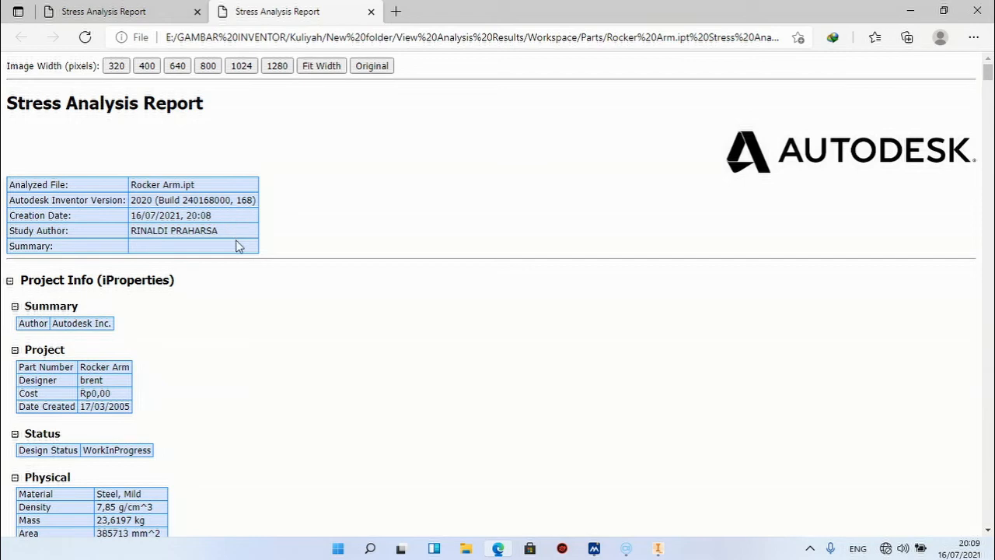
Review the generated report's project information, physical properties, static analysis objective, mesh settings and material data.
{"action": "scroll", "coordinate": [190, 293], "scroll_direction": "down", "scroll_amount": 2}
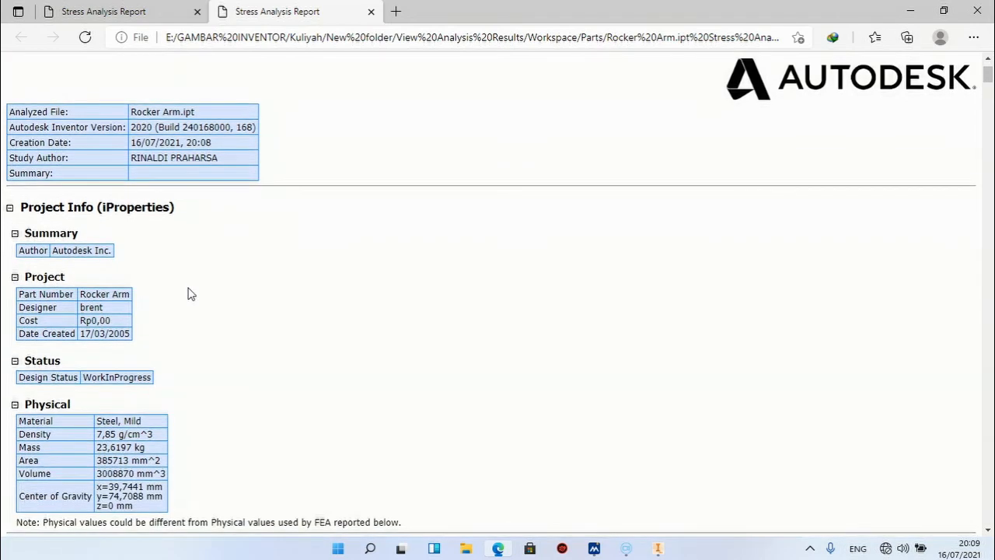
{"action": "scroll", "coordinate": [191, 293], "scroll_direction": "down", "scroll_amount": 1}
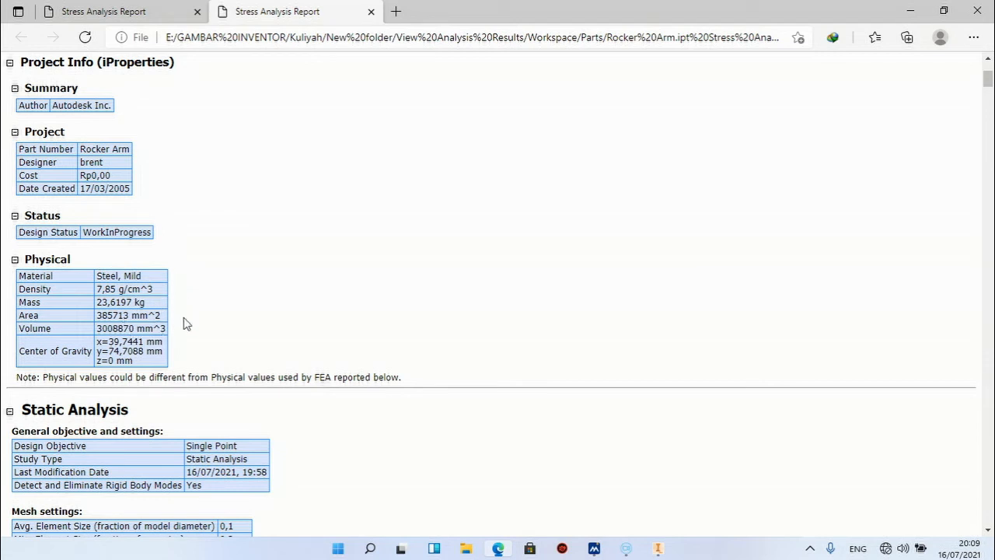
{"action": "scroll", "coordinate": [185, 333], "scroll_direction": "down", "scroll_amount": 2}
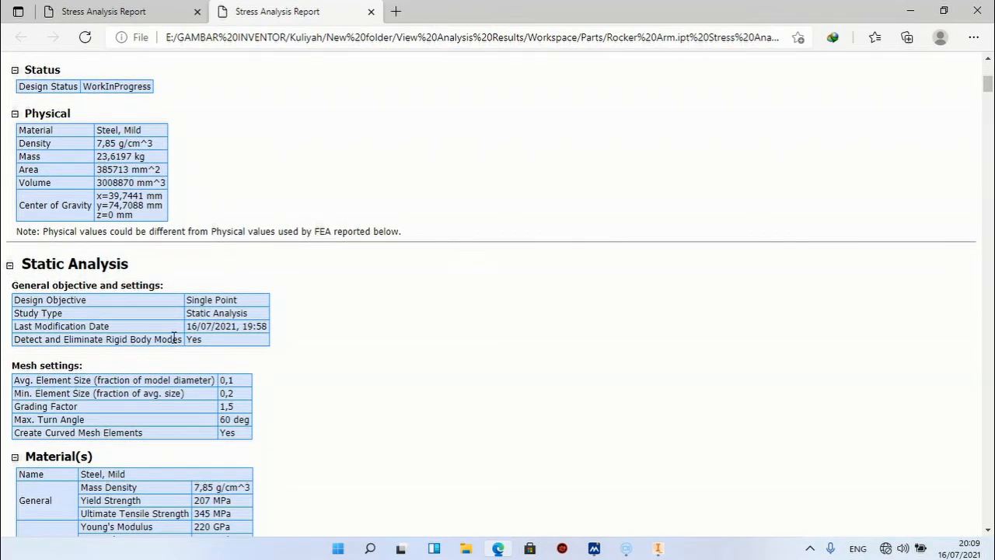
{"action": "scroll", "coordinate": [174, 336], "scroll_direction": "down", "scroll_amount": 1}
{"action": "scroll", "coordinate": [279, 339], "scroll_direction": "down", "scroll_amount": 3}
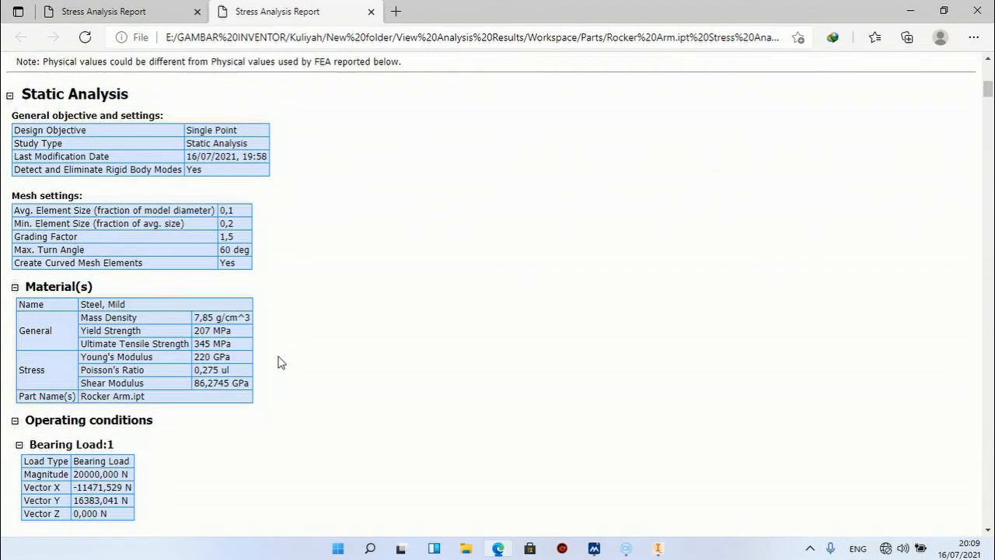
Check the report's operating conditions: the bearing load, pin constraint and frictionless constraint with their selected faces.
{"action": "scroll", "coordinate": [199, 378], "scroll_direction": "down", "scroll_amount": 2}
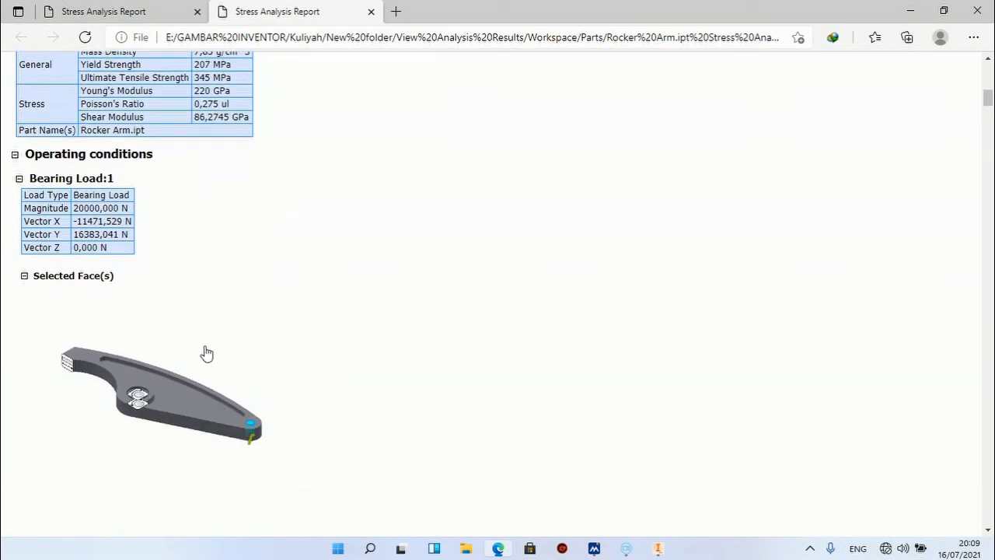
{"action": "scroll", "coordinate": [180, 326], "scroll_direction": "down", "scroll_amount": 6}
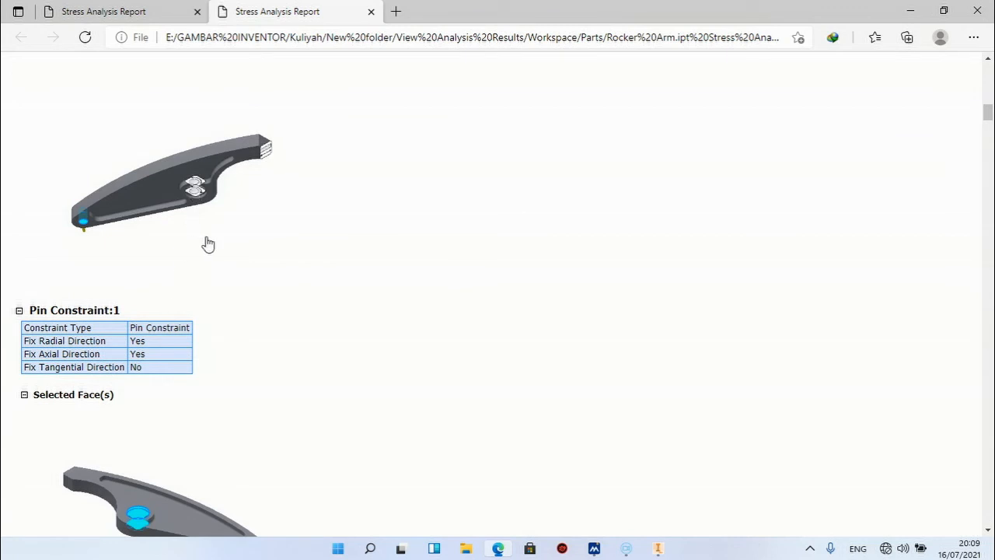
{"action": "scroll", "coordinate": [184, 271], "scroll_direction": "down", "scroll_amount": 1}
{"action": "scroll", "coordinate": [187, 302], "scroll_direction": "down", "scroll_amount": 4}
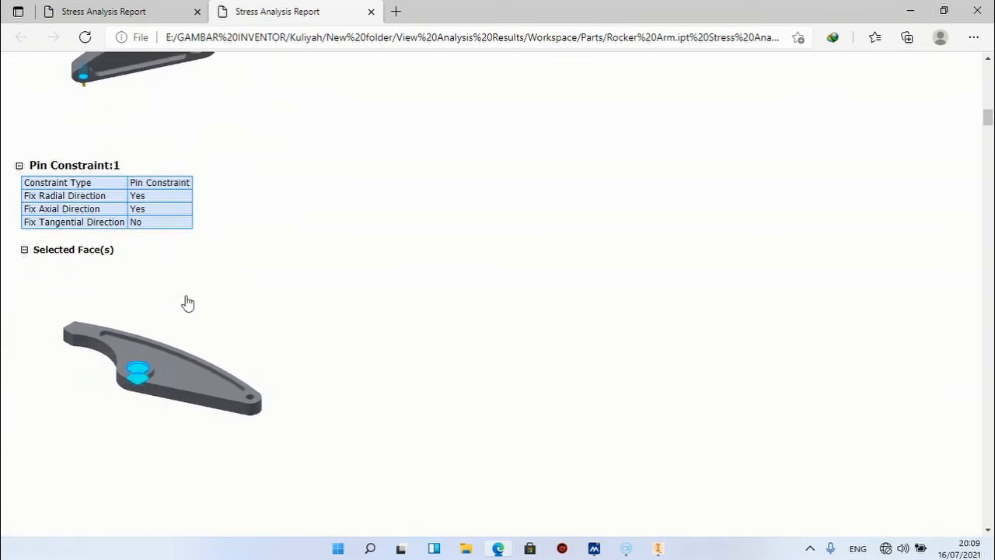
{"action": "scroll", "coordinate": [189, 303], "scroll_direction": "down", "scroll_amount": 3}
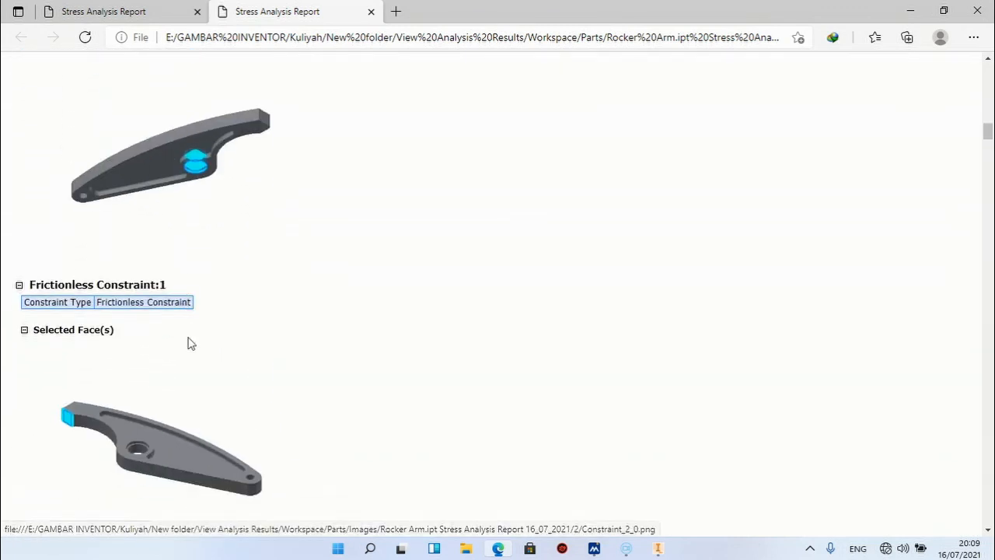
{"action": "scroll", "coordinate": [189, 343], "scroll_direction": "down", "scroll_amount": 1}
Read the report's reaction forces and moments on the constraints and the minimum and maximum values in the result summary.
{"action": "scroll", "coordinate": [190, 346], "scroll_direction": "down", "scroll_amount": 7}
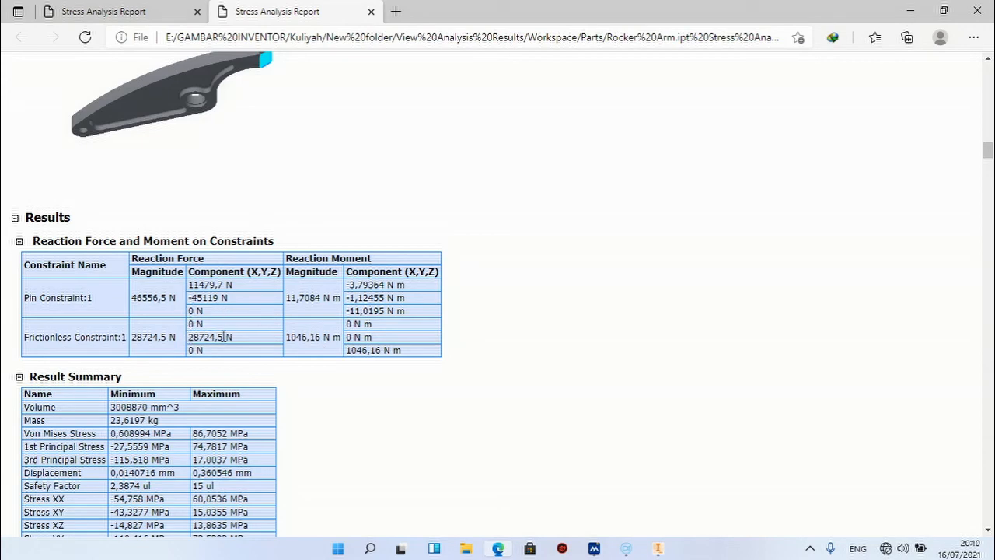
{"action": "scroll", "coordinate": [263, 396], "scroll_direction": "down", "scroll_amount": 2}
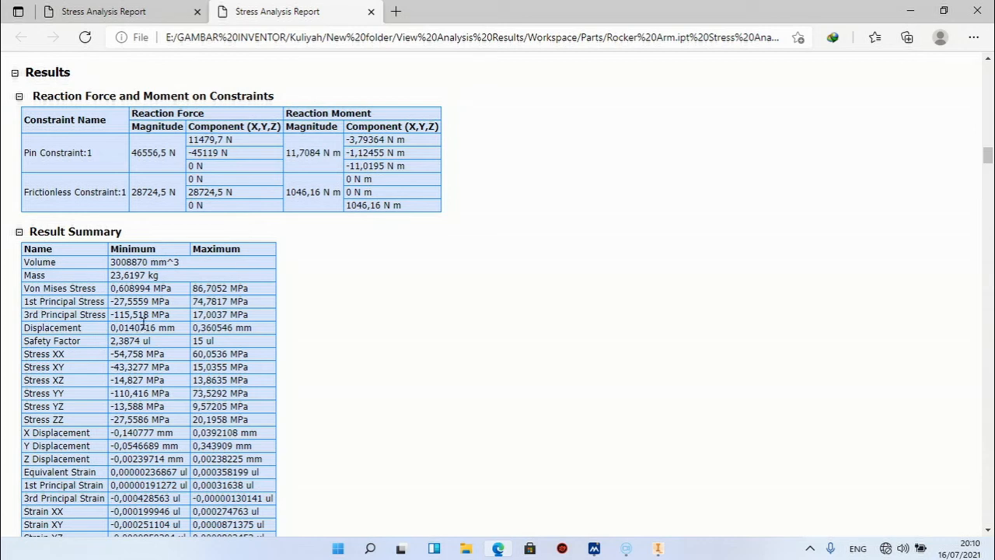
{"action": "scroll", "coordinate": [300, 341], "scroll_direction": "down", "scroll_amount": 1}
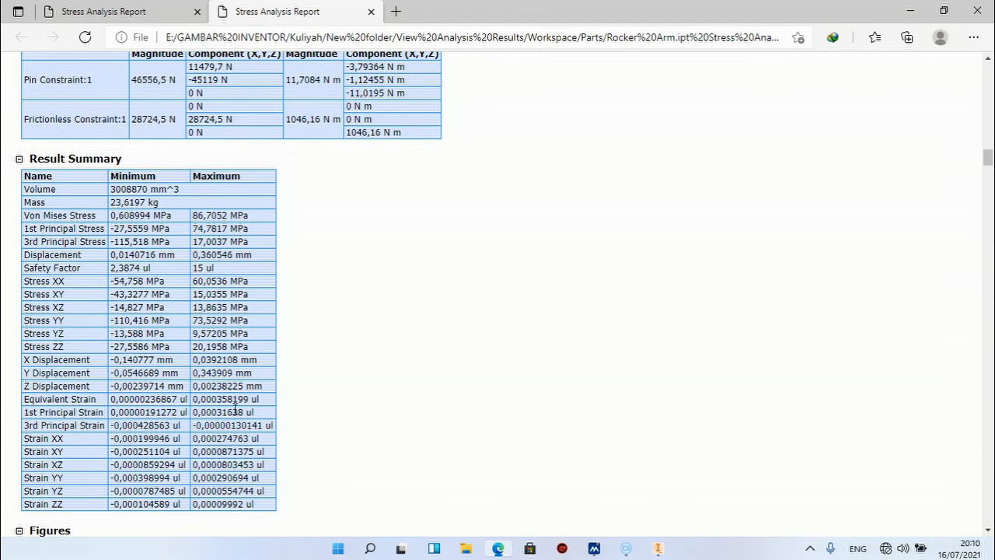
Examine the report figures for Von Mises Stress, 1st and 3rd Principal Stress, Displacement and Safety Factor.
{"action": "scroll", "coordinate": [336, 362], "scroll_direction": "down", "scroll_amount": 4}
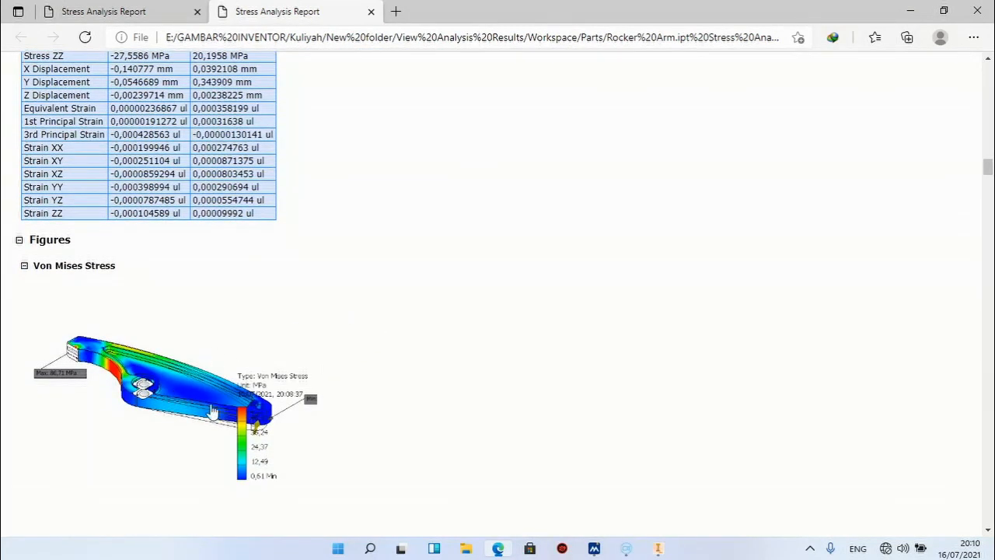
{"action": "scroll", "coordinate": [234, 356], "scroll_direction": "down", "scroll_amount": 1}
{"action": "scroll", "coordinate": [226, 369], "scroll_direction": "down", "scroll_amount": 2}
{"action": "scroll", "coordinate": [227, 423], "scroll_direction": "down", "scroll_amount": 1}
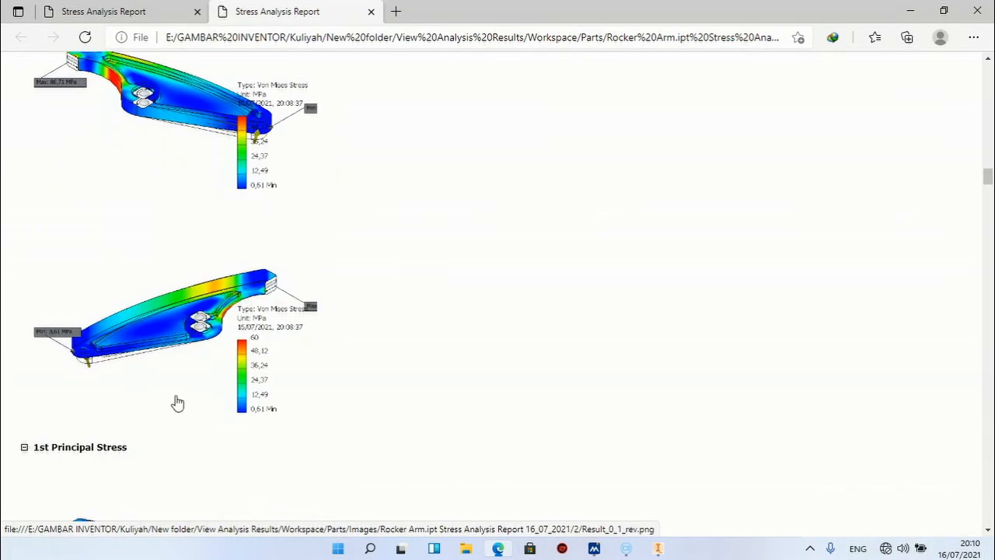
{"action": "scroll", "coordinate": [177, 411], "scroll_direction": "down", "scroll_amount": 3}
{"action": "scroll", "coordinate": [178, 412], "scroll_direction": "down", "scroll_amount": 6}
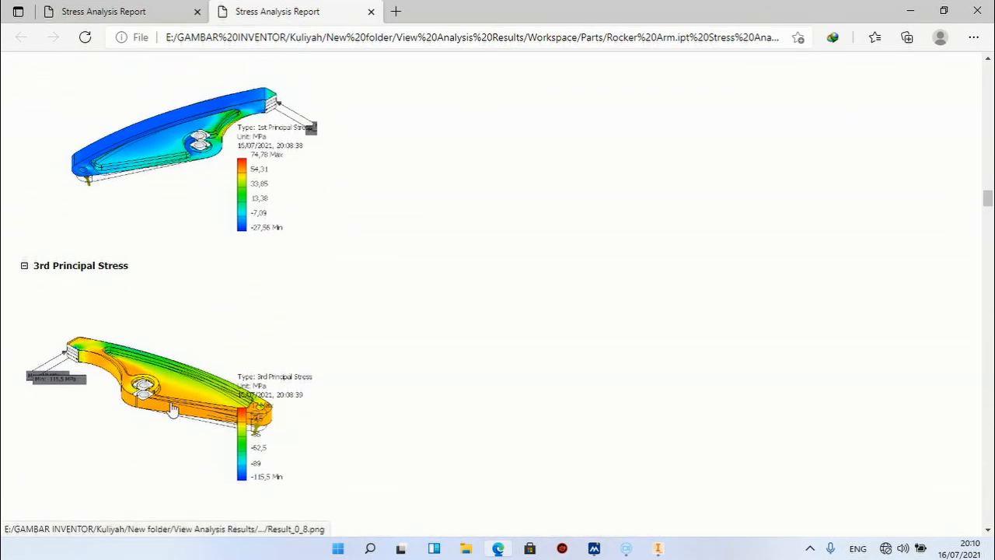
{"action": "scroll", "coordinate": [173, 410], "scroll_direction": "down", "scroll_amount": 5}
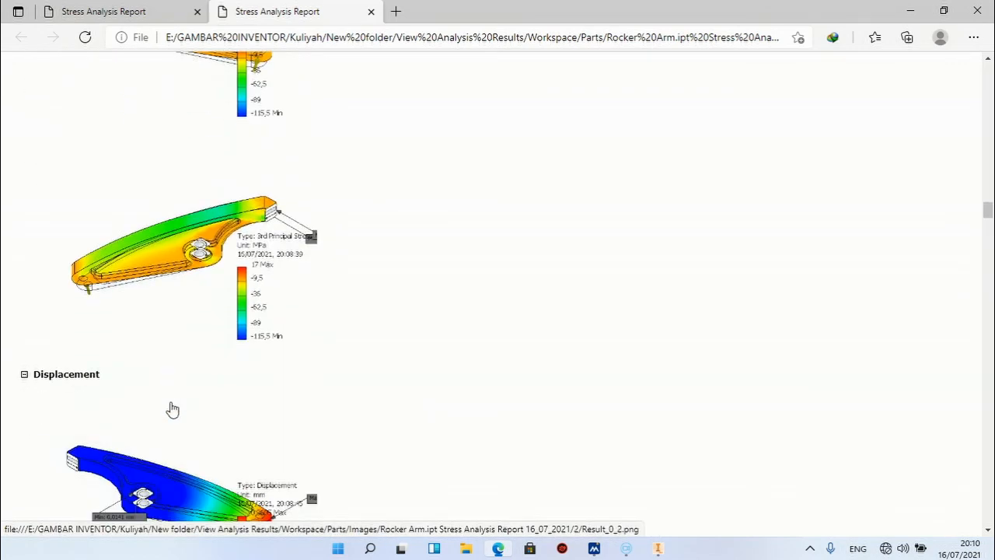
{"action": "scroll", "coordinate": [173, 410], "scroll_direction": "down", "scroll_amount": 9}
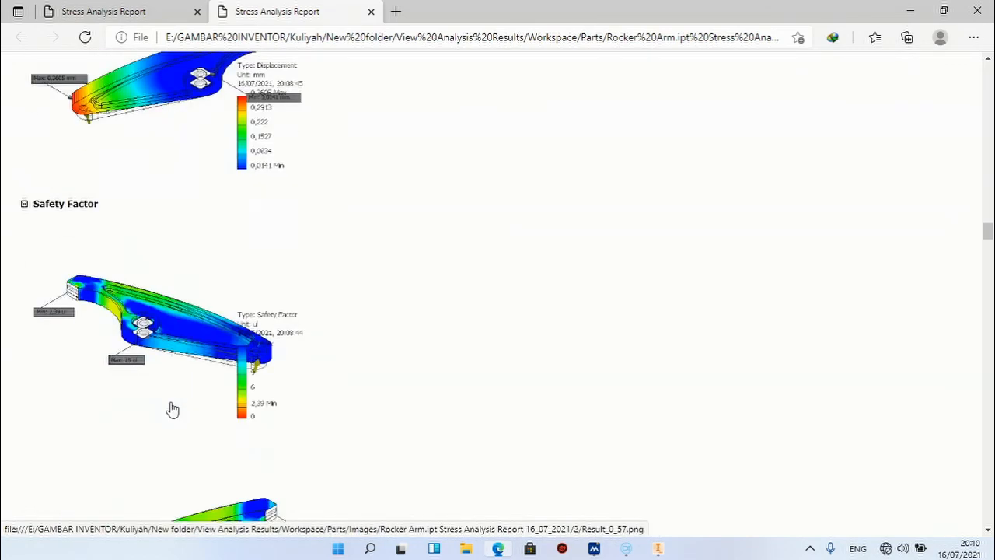
{"action": "scroll", "coordinate": [289, 410], "scroll_direction": "down", "scroll_amount": 5}
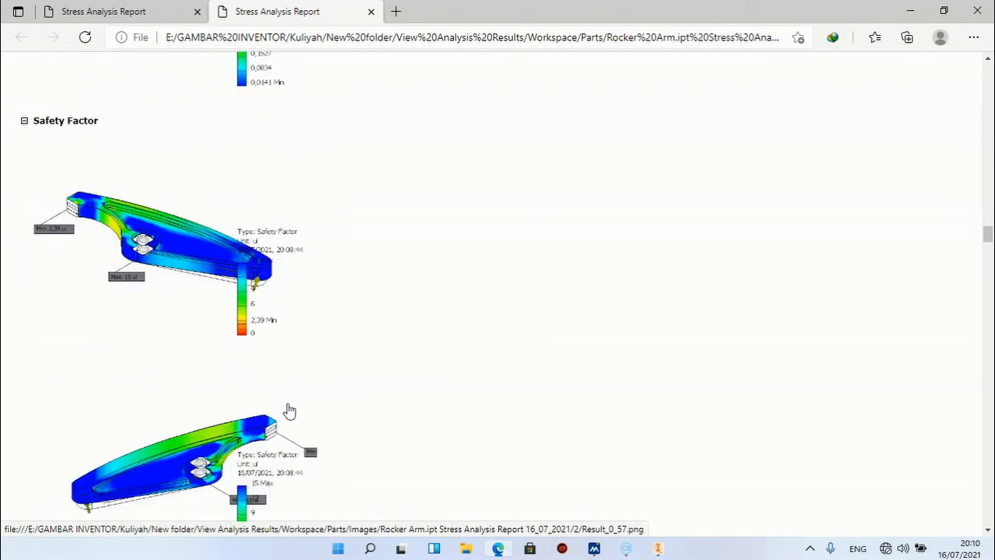
Examine the report figures for the directional stress components from Stress XX to Stress ZZ.
{"action": "scroll", "coordinate": [288, 410], "scroll_direction": "down", "scroll_amount": 3}
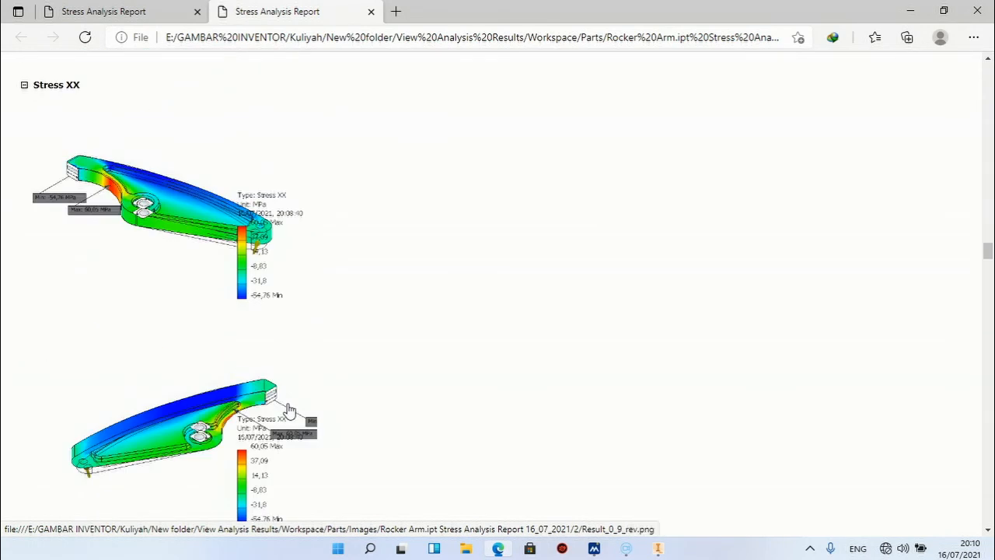
{"action": "scroll", "coordinate": [241, 304], "scroll_direction": "down", "scroll_amount": 5}
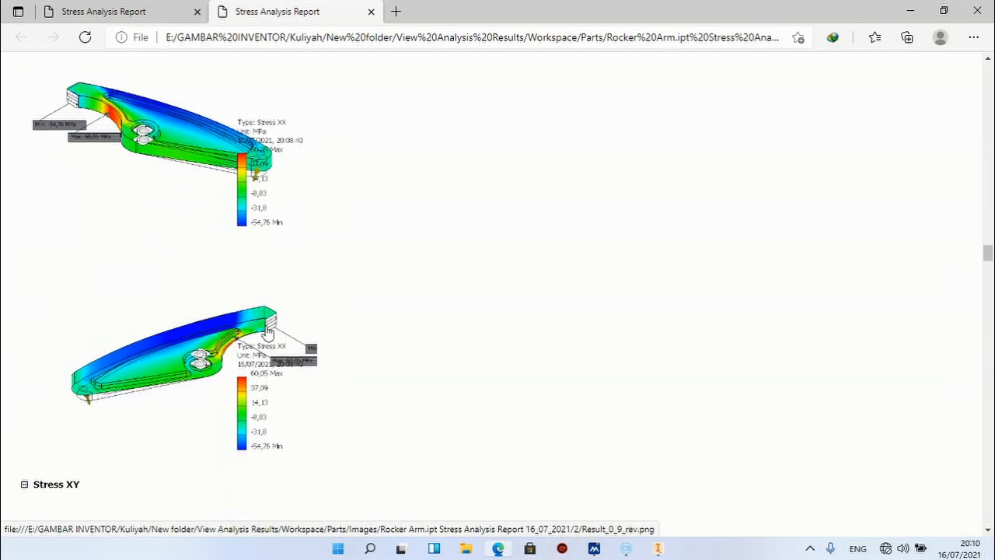
{"action": "scroll", "coordinate": [225, 345], "scroll_direction": "down", "scroll_amount": 8}
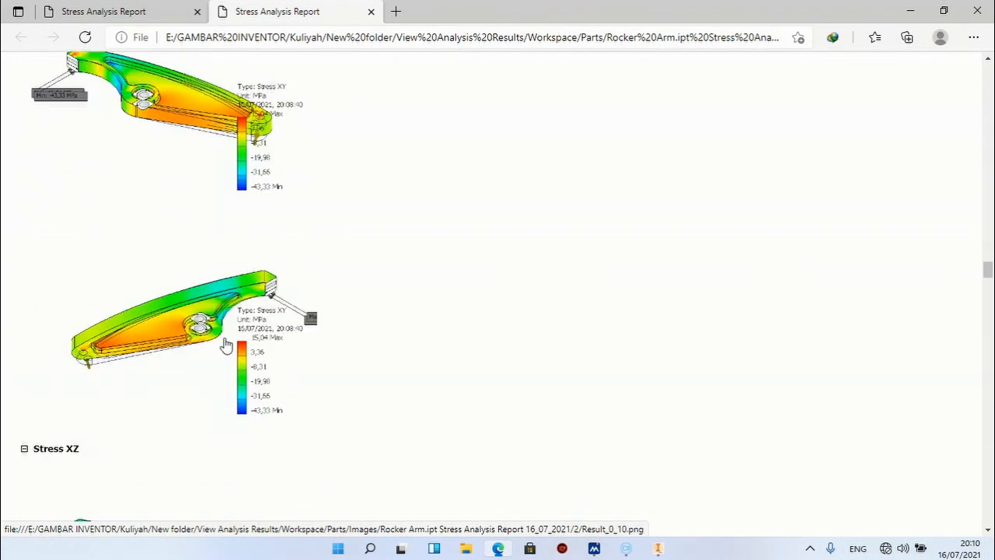
{"action": "scroll", "coordinate": [226, 345], "scroll_direction": "down", "scroll_amount": 5}
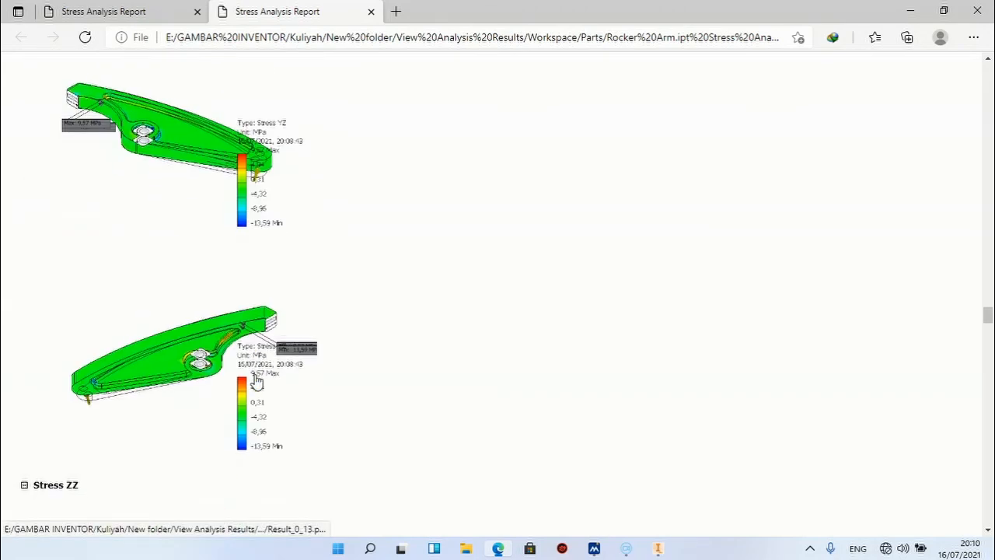
{"action": "scroll", "coordinate": [256, 381], "scroll_direction": "down", "scroll_amount": 4}
Examine the report figures for X, Y and Z Displacement and for the strain results through Strain ZZ.
{"action": "scroll", "coordinate": [287, 403], "scroll_direction": "down", "scroll_amount": 4}
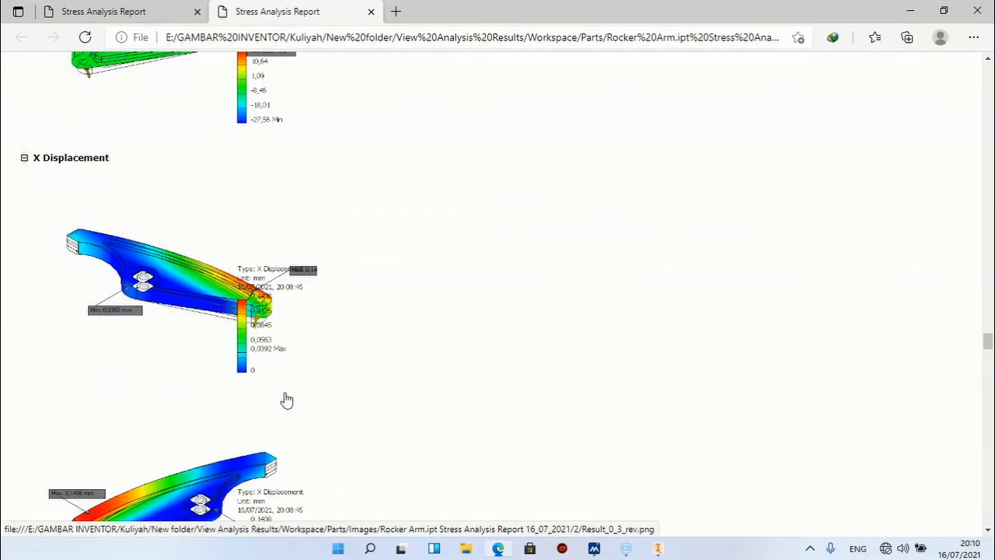
{"action": "scroll", "coordinate": [287, 399], "scroll_direction": "down", "scroll_amount": 5}
{"action": "scroll", "coordinate": [287, 398], "scroll_direction": "down", "scroll_amount": 10}
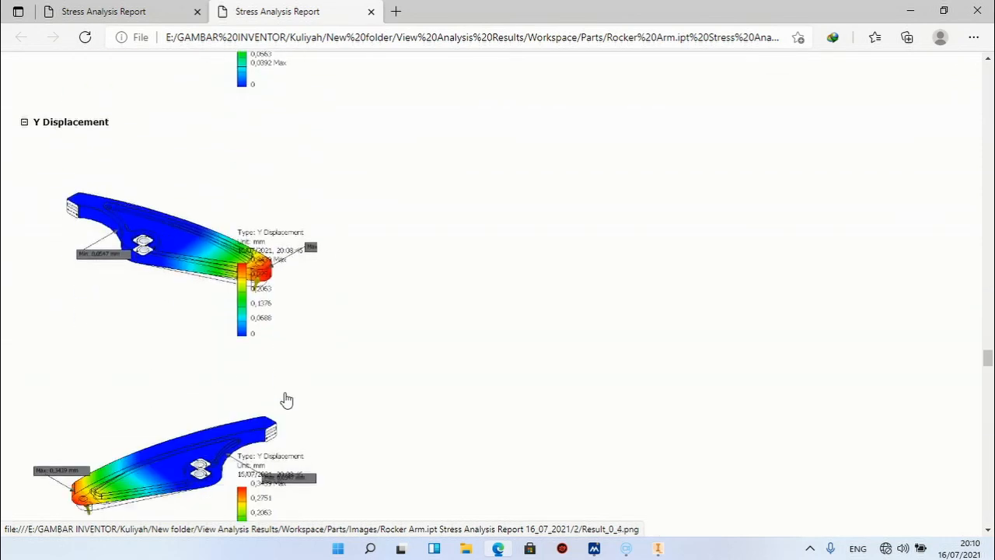
{"action": "scroll", "coordinate": [287, 400], "scroll_direction": "down", "scroll_amount": 13}
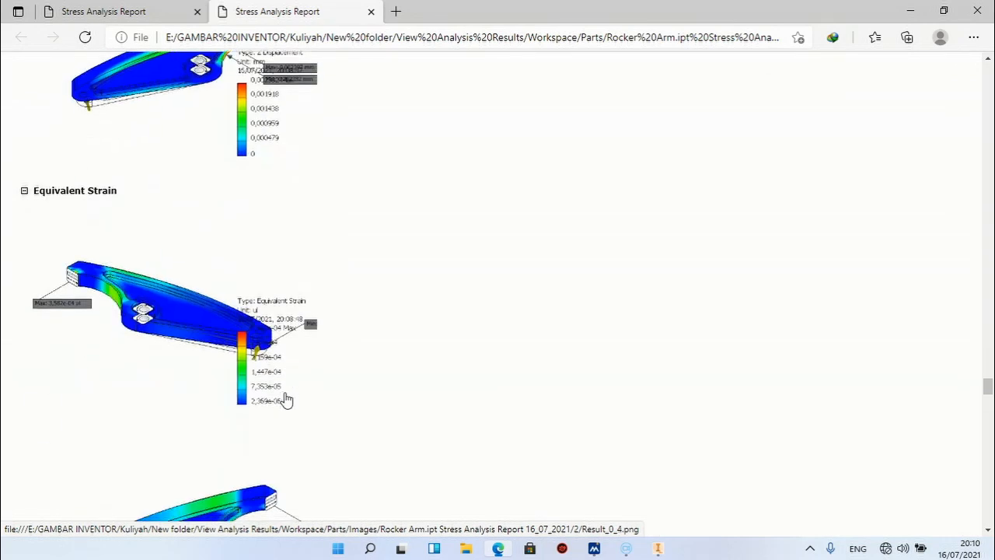
{"action": "scroll", "coordinate": [287, 399], "scroll_direction": "down", "scroll_amount": 13}
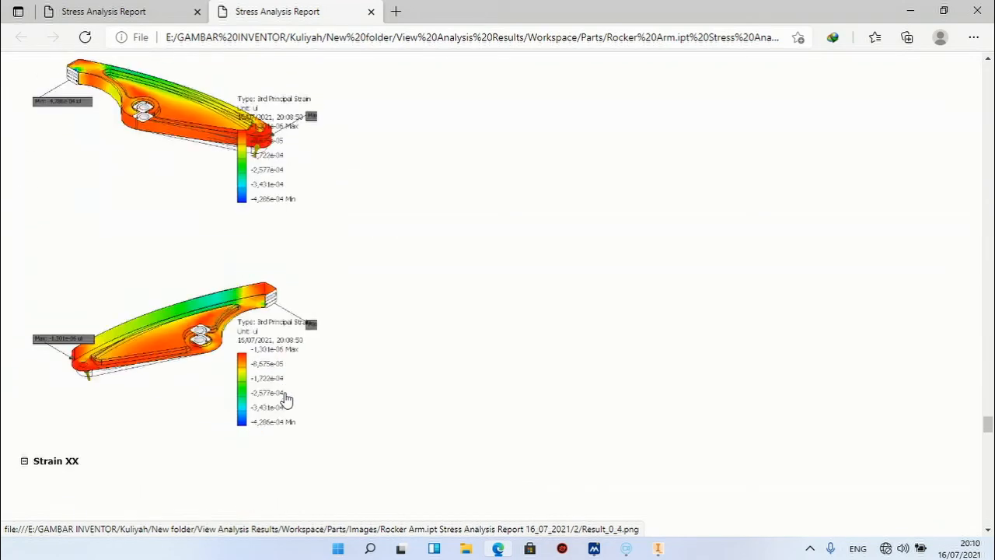
{"action": "scroll", "coordinate": [287, 399], "scroll_direction": "down", "scroll_amount": 10}
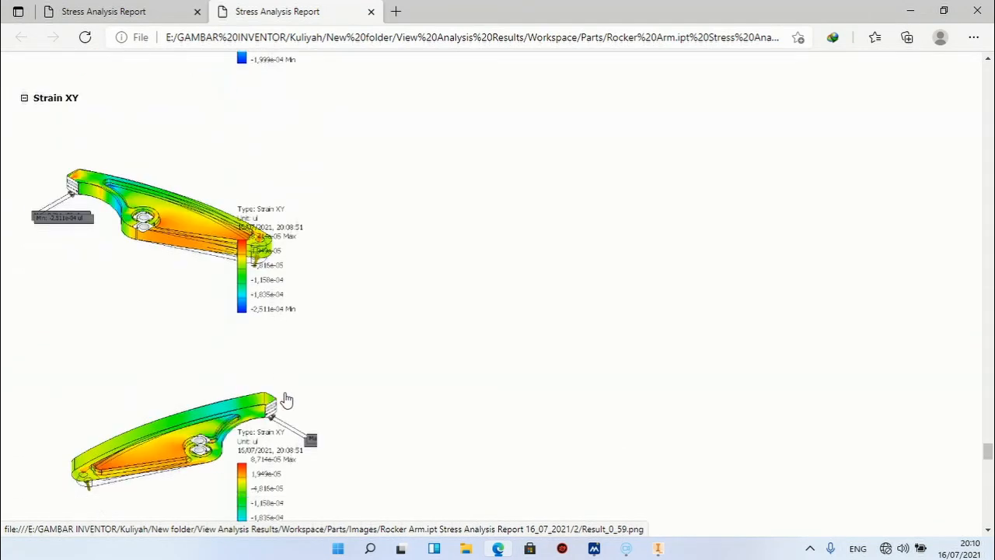
{"action": "scroll", "coordinate": [286, 399], "scroll_direction": "down", "scroll_amount": 14}
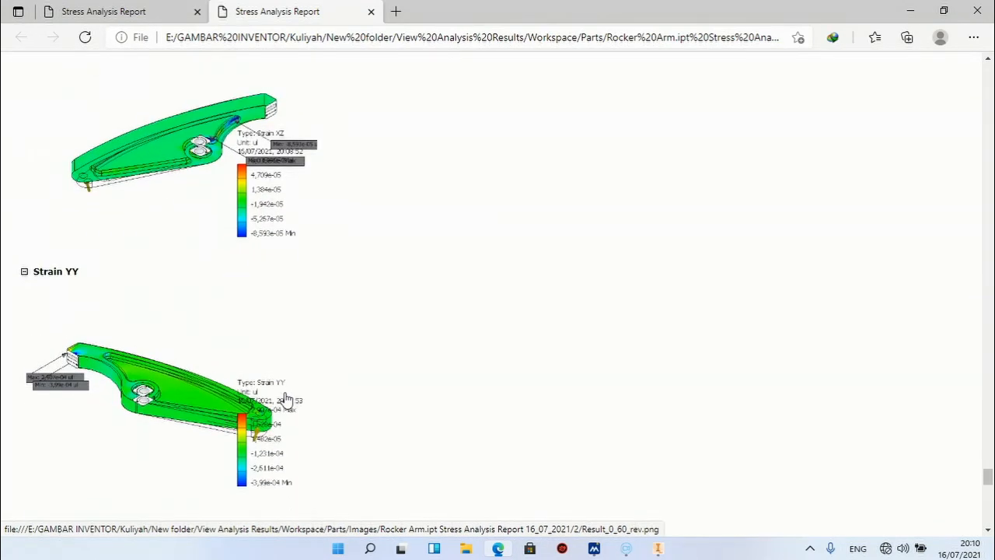
{"action": "scroll", "coordinate": [287, 399], "scroll_direction": "down", "scroll_amount": 4}
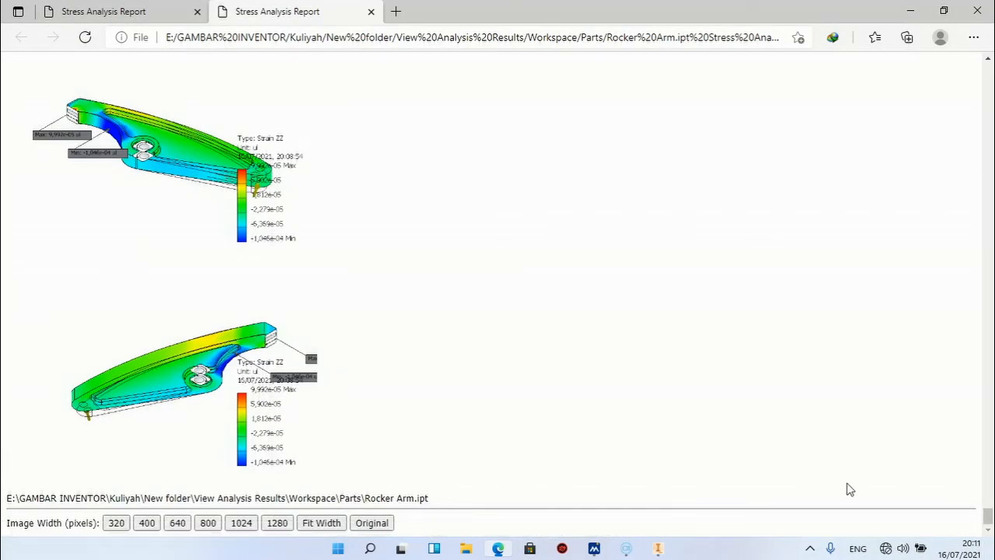
Return to the beginning of the report and switch back to the rocker arm study in Inventor.
{"action": "left_click_drag", "start_coordinate": [990, 513], "coordinate": [993, 72]}
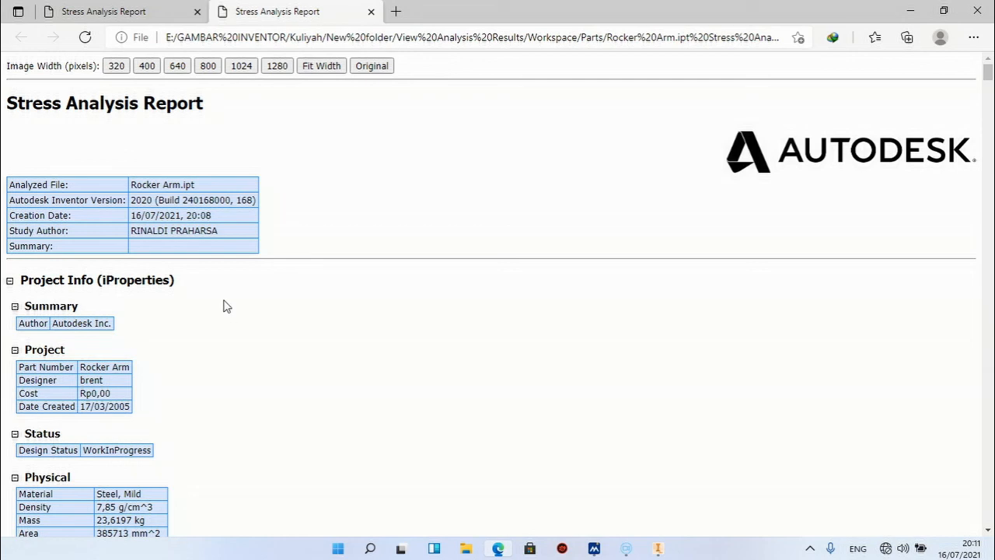
{"action": "left_click", "coordinate": [910, 10]}
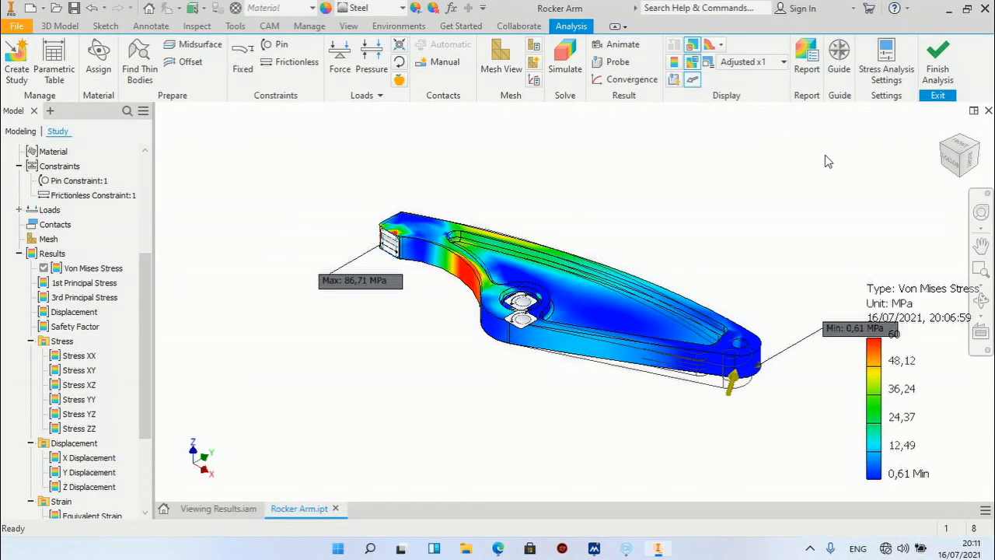